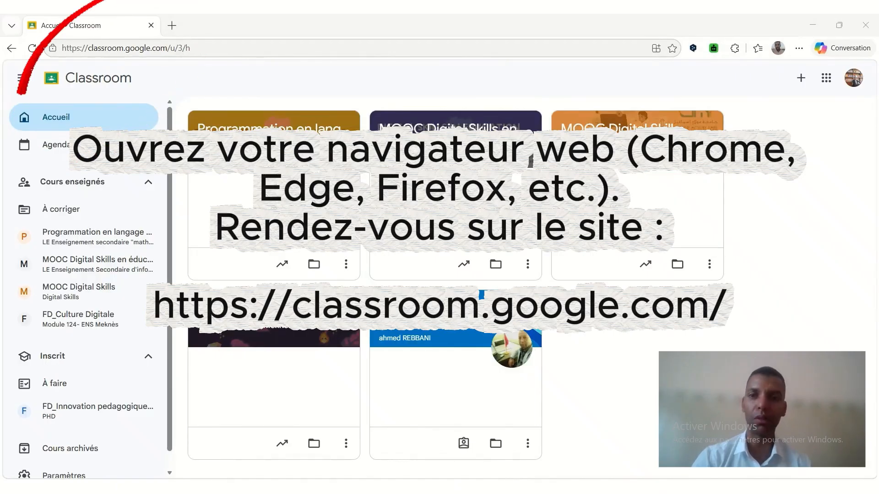
Check the signed-in Google account and open Classroom from the Google apps list.
{"action": "left_click", "coordinate": [854, 85]}
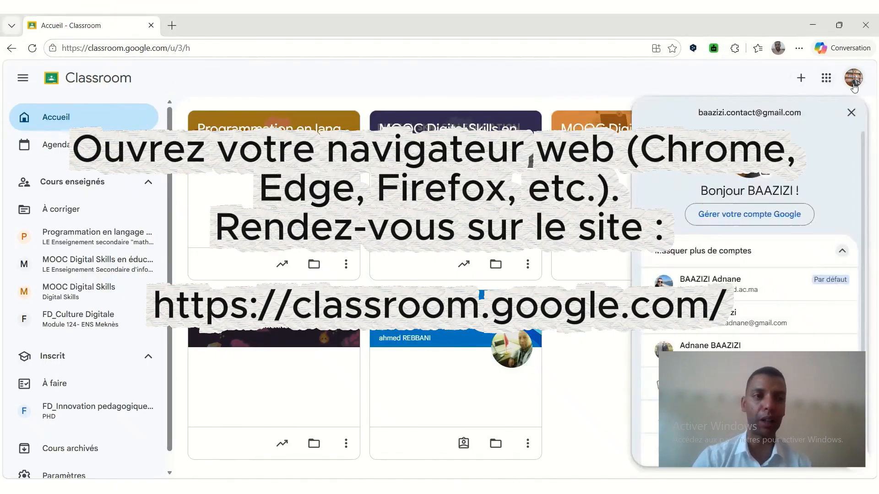
{"action": "left_click", "coordinate": [854, 85]}
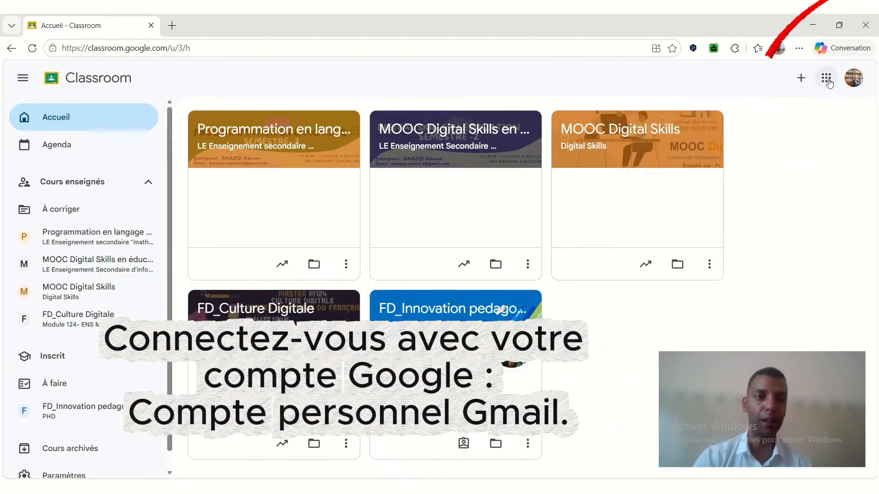
{"action": "left_click", "coordinate": [823, 78]}
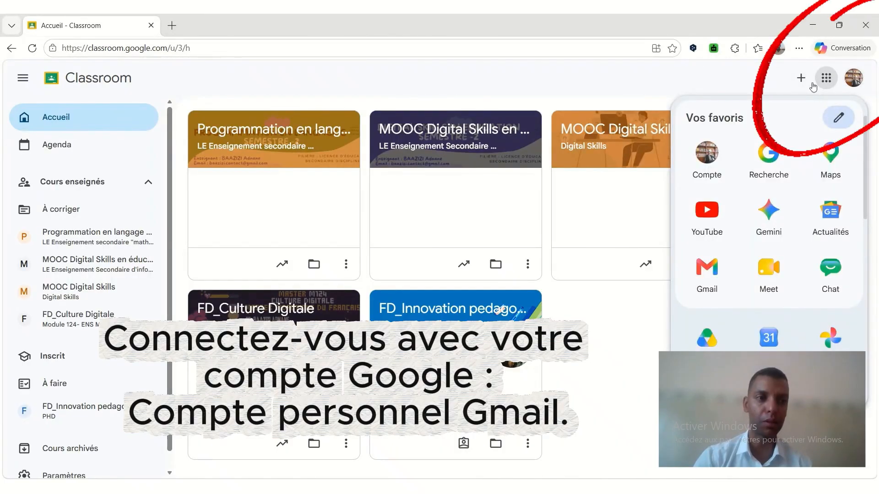
{"action": "scroll", "coordinate": [778, 203], "scroll_direction": "down", "scroll_amount": 8}
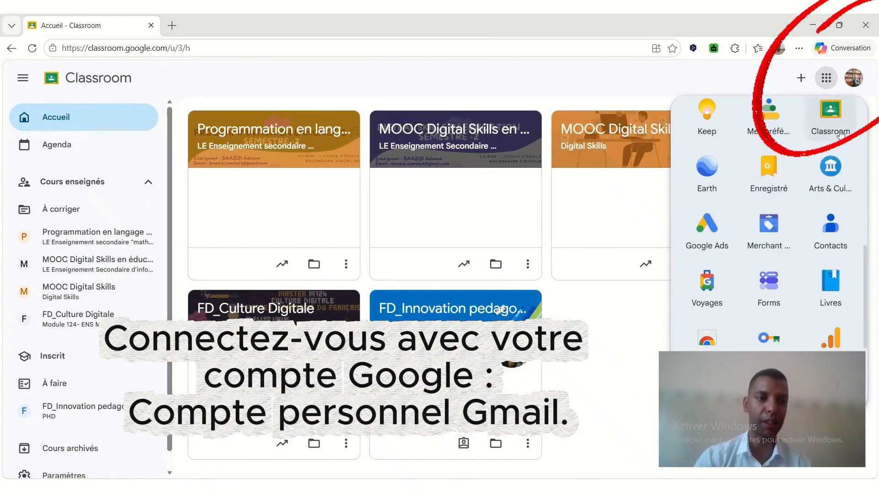
{"action": "left_click", "coordinate": [837, 120]}
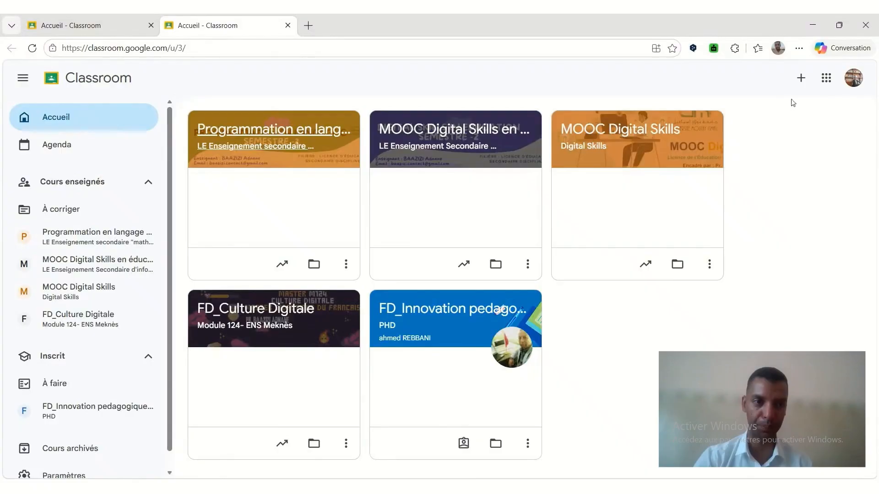
Start creating a course and accept the statement that Classroom is not used in a school with students.
{"action": "left_click", "coordinate": [801, 81]}
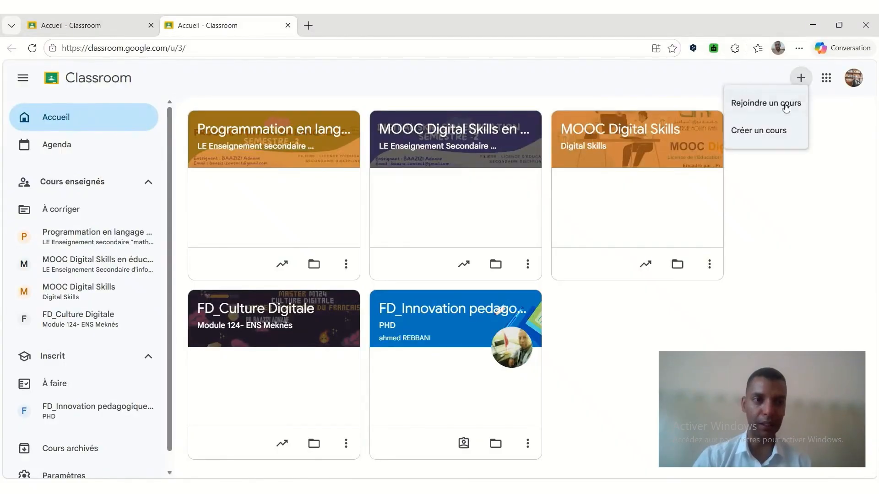
{"action": "left_click", "coordinate": [775, 133]}
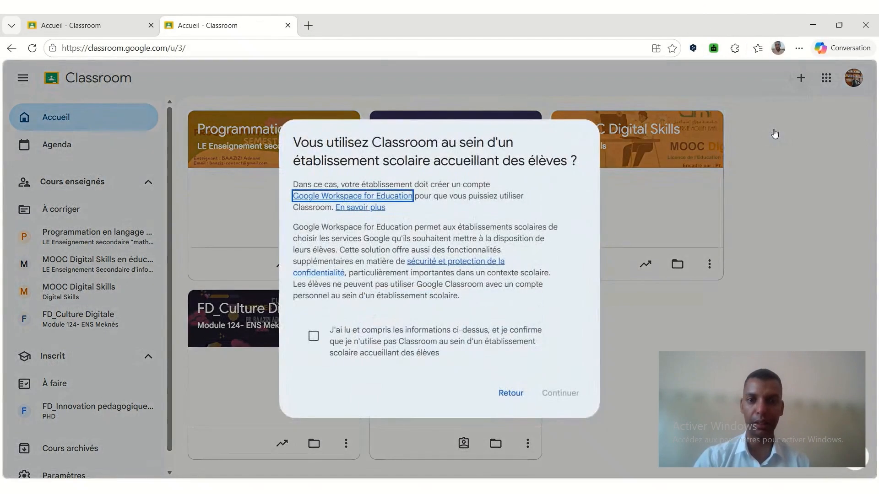
{"action": "left_click", "coordinate": [314, 336]}
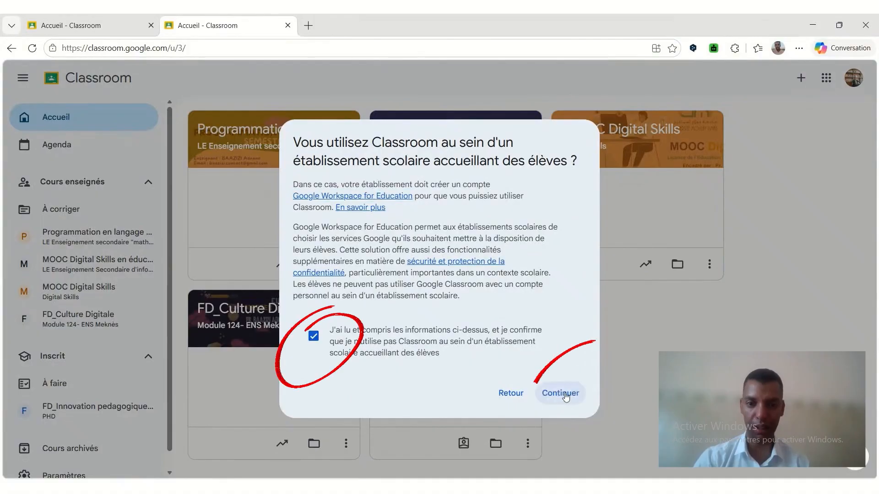
{"action": "left_click", "coordinate": [562, 392]}
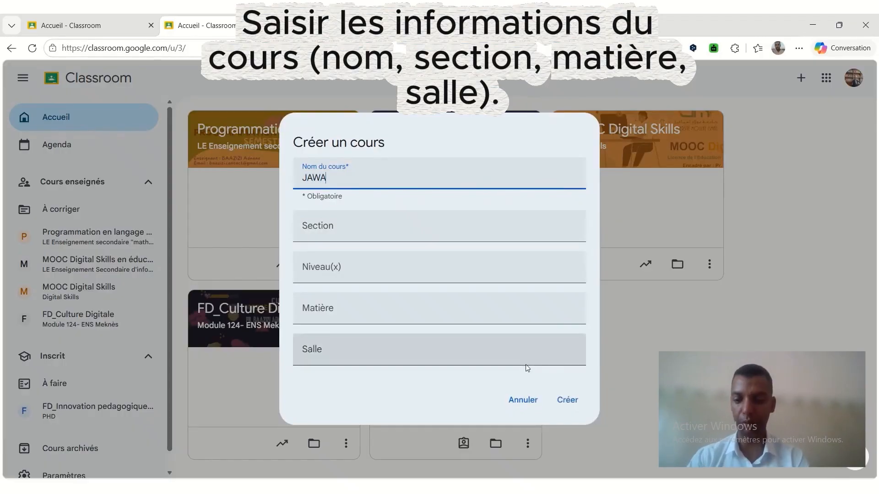
Create the course JAWAZTICE with section ICT, level Débutant, subject TICE and room Informatique GENIE.
{"action": "type", "text": "JAWAZTICE"}
{"action": "key", "text": "Tab"}
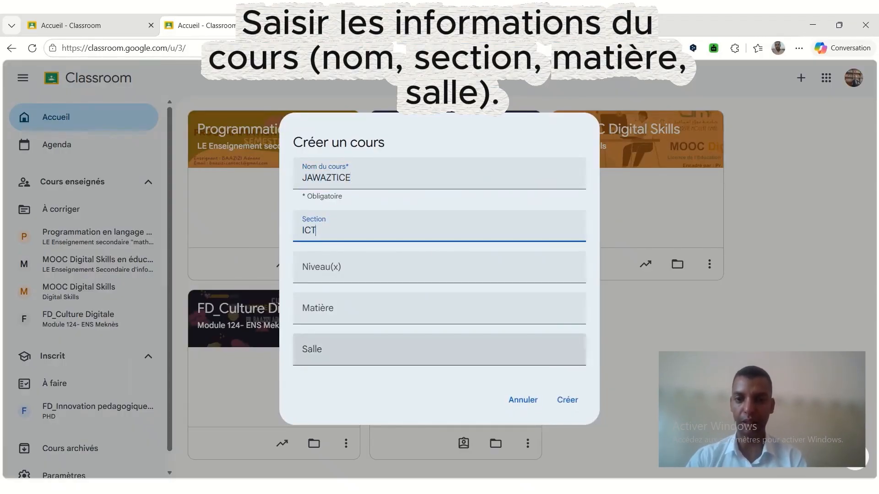
{"action": "key", "text": "Tab"}
{"action": "type", "text": "Dé"}
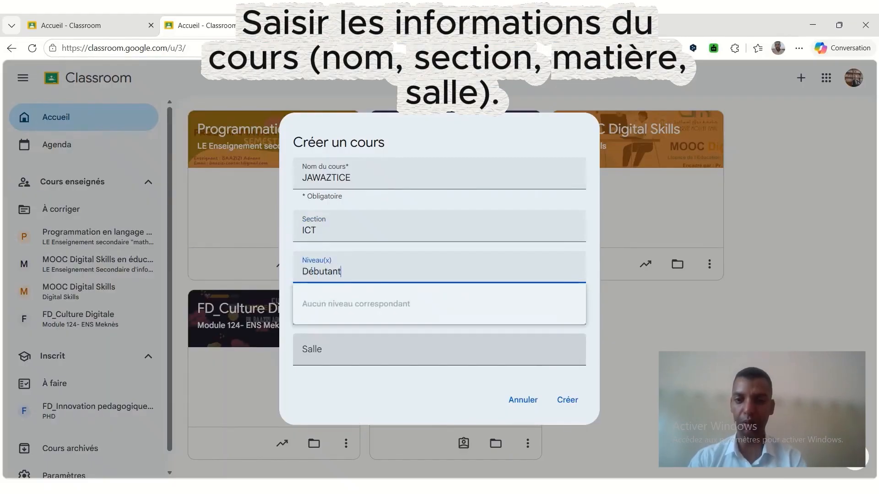
{"action": "key", "text": "Tab"}
{"action": "type", "text": "TICE"}
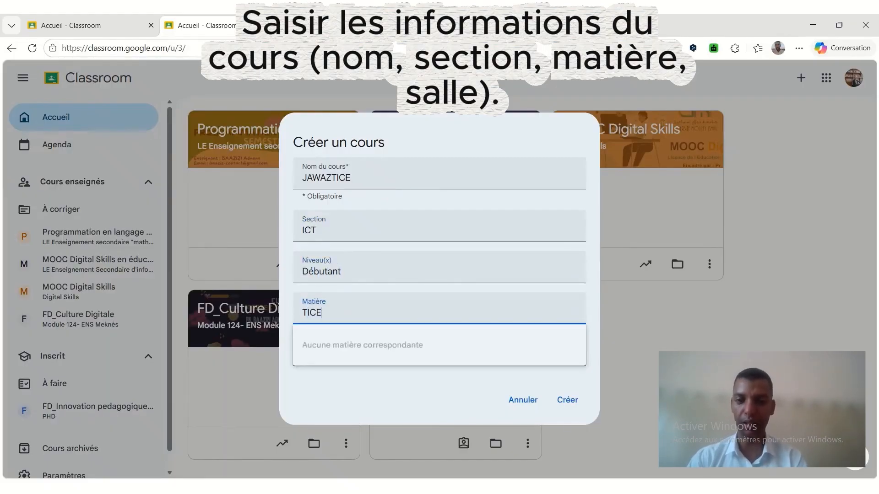
{"action": "key", "text": "Tab"}
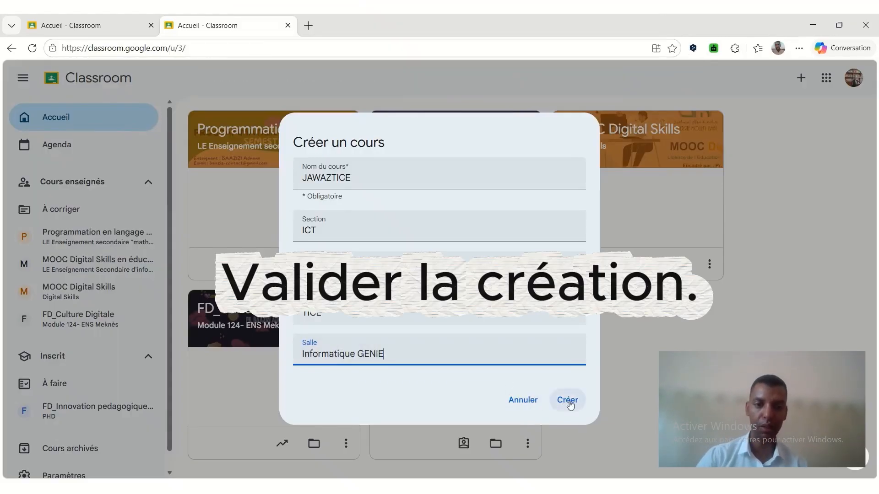
{"action": "left_click", "coordinate": [568, 401]}
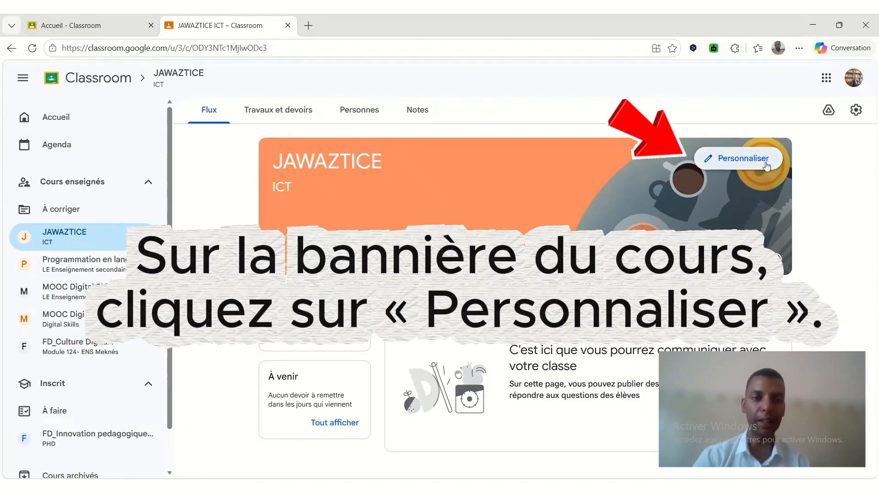
Import the JAWAZ TICE logo as the course's header image, cropped to the title and tagline, and save the appearance.
{"action": "left_click", "coordinate": [766, 163]}
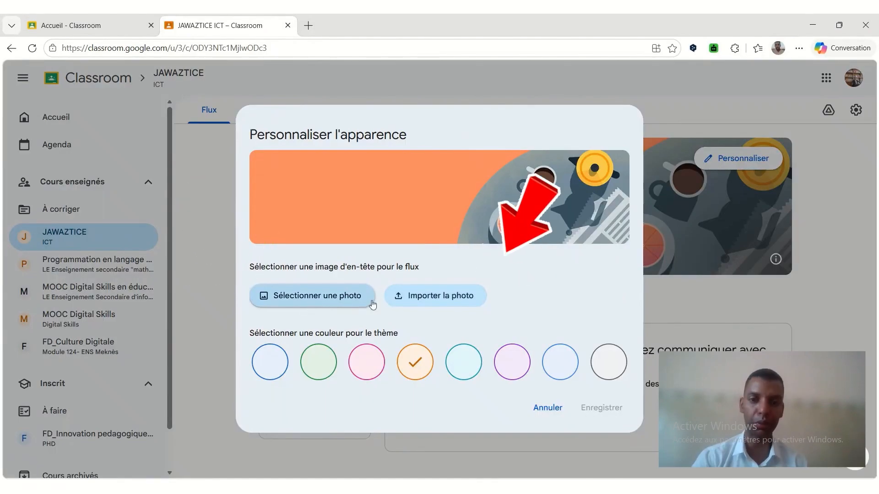
{"action": "left_click", "coordinate": [413, 302]}
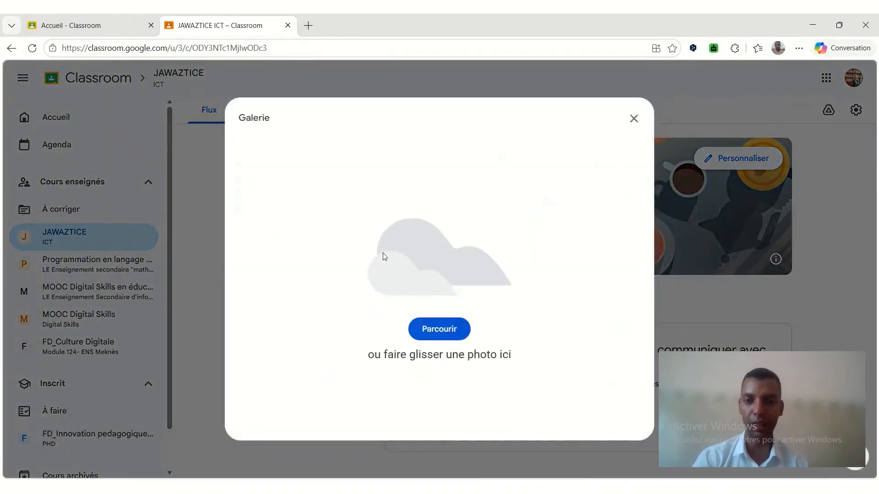
{"action": "left_click", "coordinate": [453, 331]}
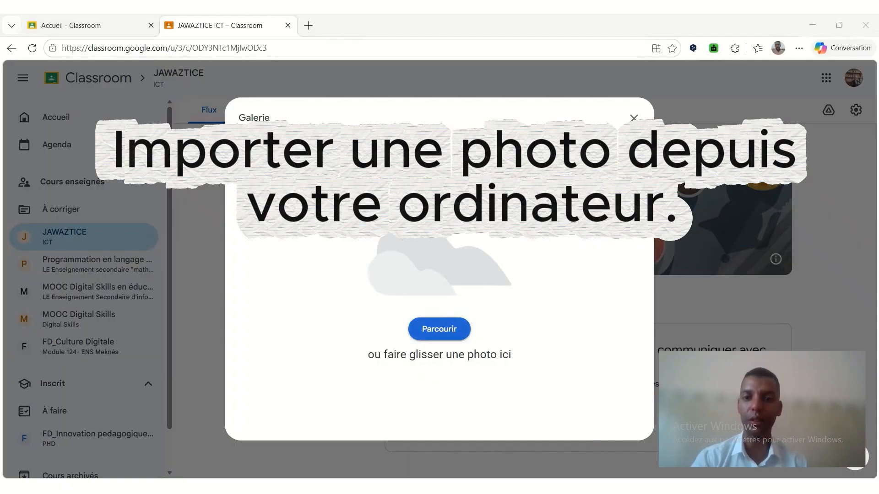
{"action": "left_click", "coordinate": [426, 319]}
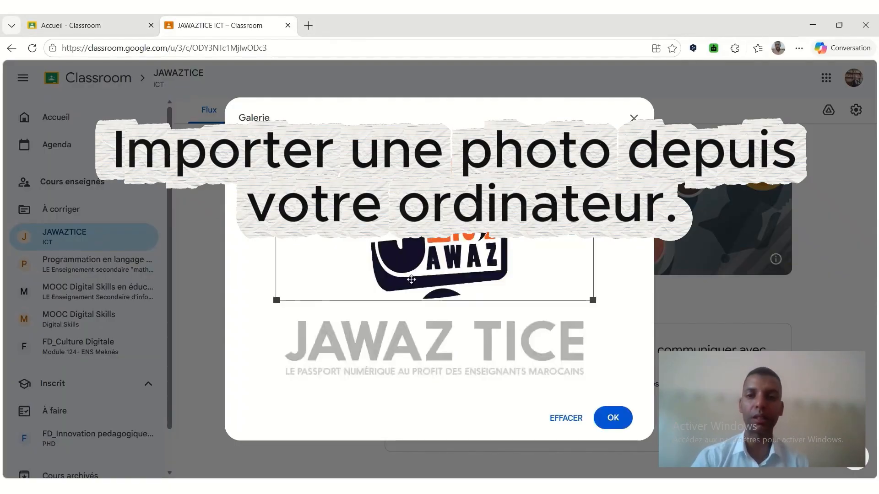
{"action": "left_click_drag", "start_coordinate": [459, 239], "coordinate": [453, 329]}
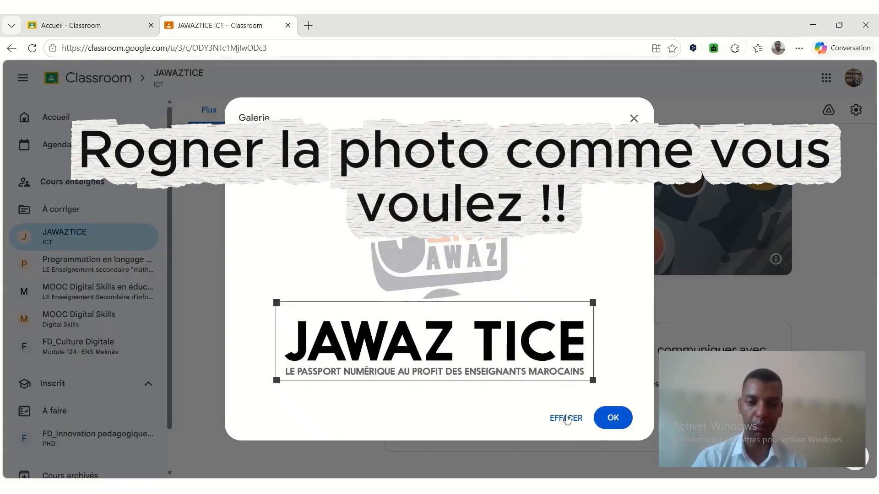
{"action": "left_click", "coordinate": [602, 416]}
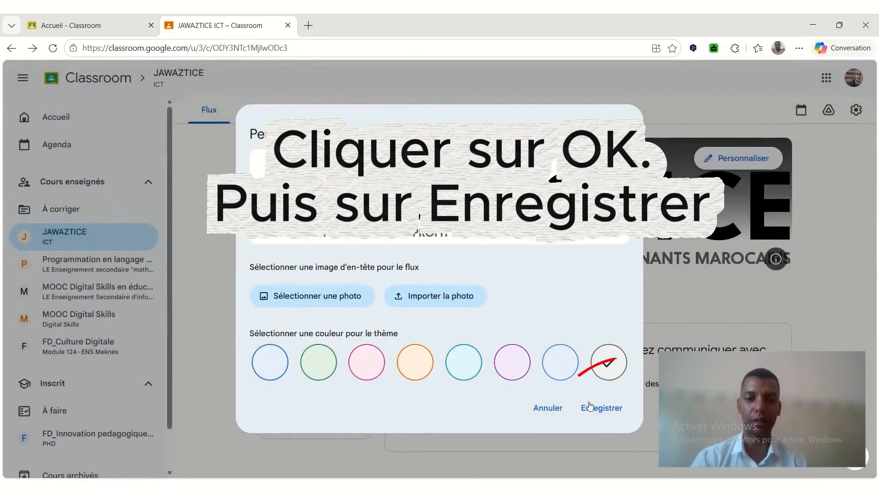
{"action": "left_click", "coordinate": [590, 407]}
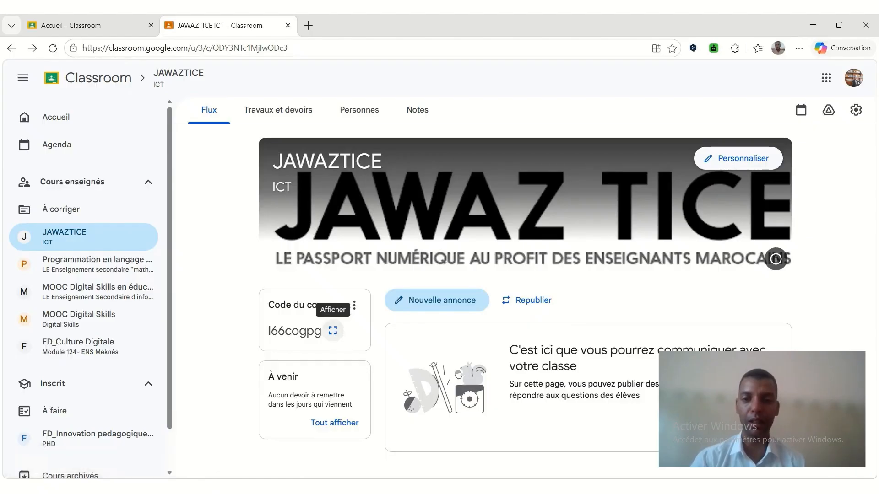
View the enlarged JAWAZTICE course code and the form for joining a course with a code, closing both.
{"action": "left_click", "coordinate": [333, 330]}
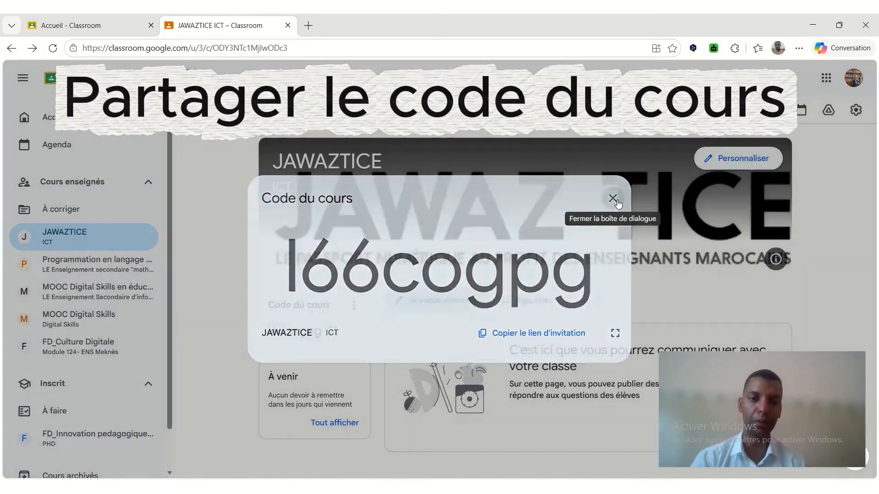
{"action": "left_click", "coordinate": [616, 201]}
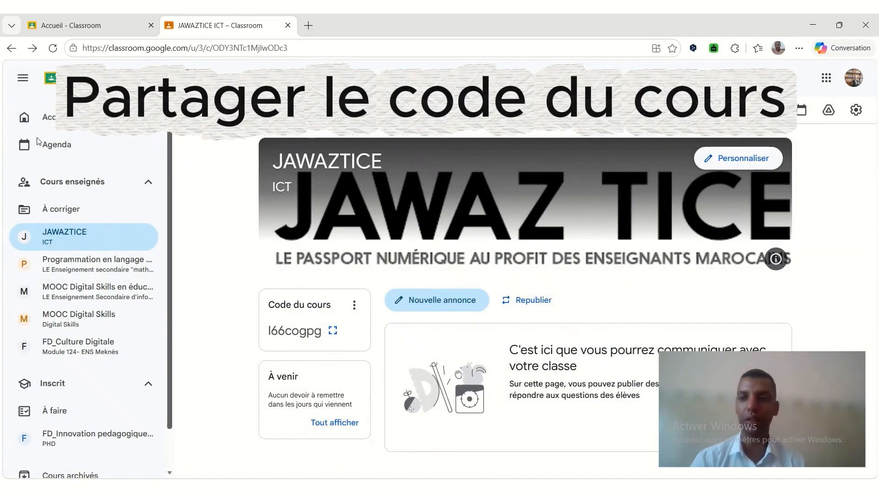
{"action": "left_click", "coordinate": [37, 117]}
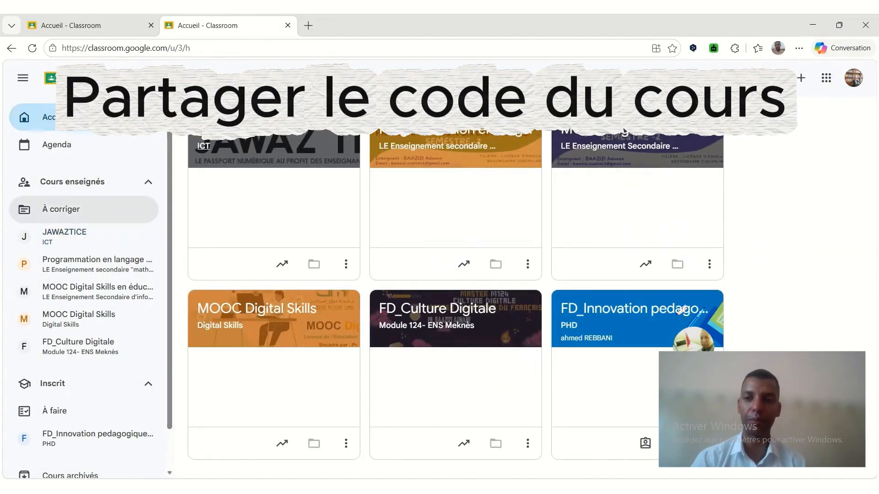
{"action": "left_click", "coordinate": [800, 79]}
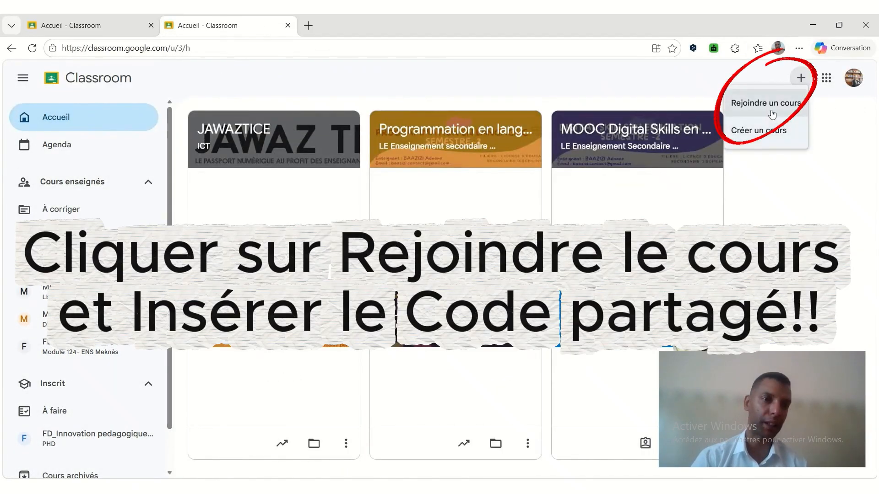
{"action": "left_click", "coordinate": [742, 106]}
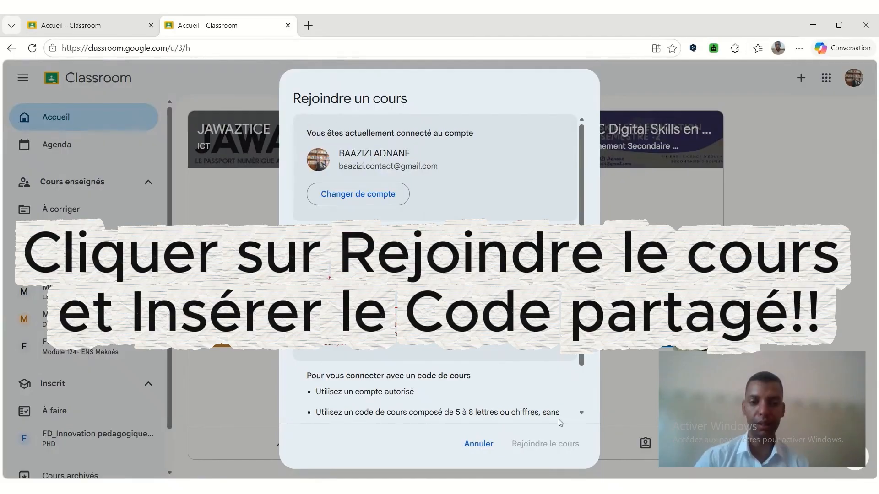
{"action": "left_click", "coordinate": [488, 448]}
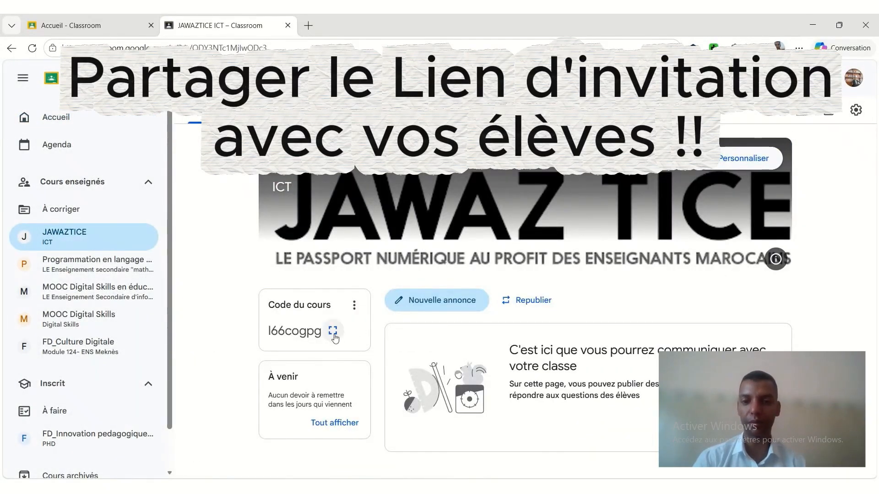
Copy the JAWAZTICE course's invitation link.
{"action": "left_click", "coordinate": [332, 330]}
{"action": "left_click", "coordinate": [539, 333]}
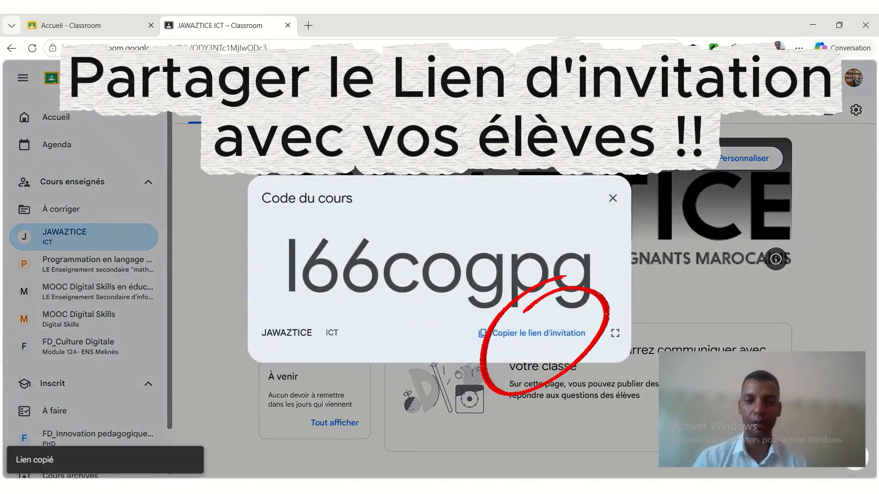
{"action": "left_click", "coordinate": [612, 197]}
Invite two students to the JAWAZTICE course by choosing their e-mail addresses from the suggested contacts.
{"action": "left_click", "coordinate": [356, 113]}
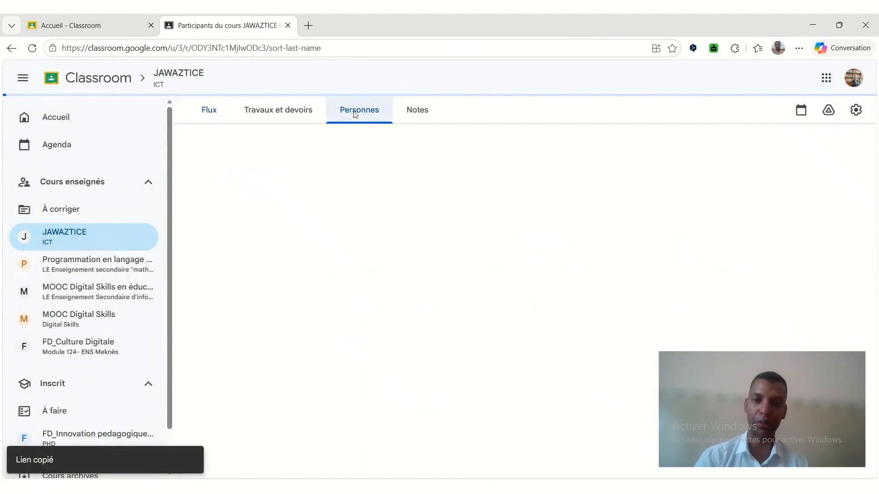
{"action": "left_click", "coordinate": [771, 259]}
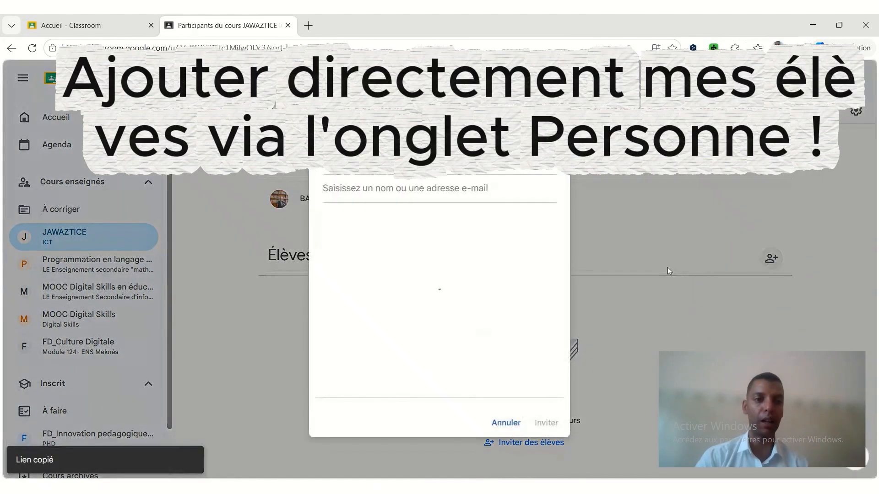
{"action": "type", "text": "ce"}
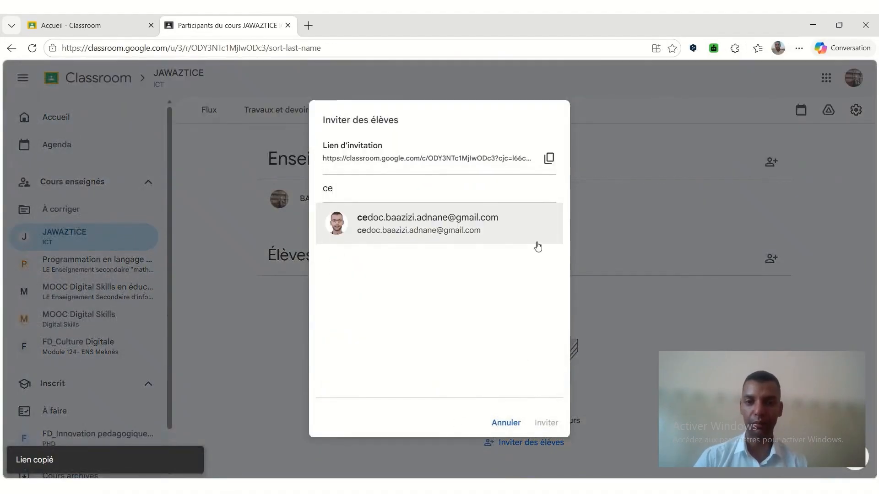
{"action": "left_click", "coordinate": [502, 231]}
{"action": "type", "text": "a"}
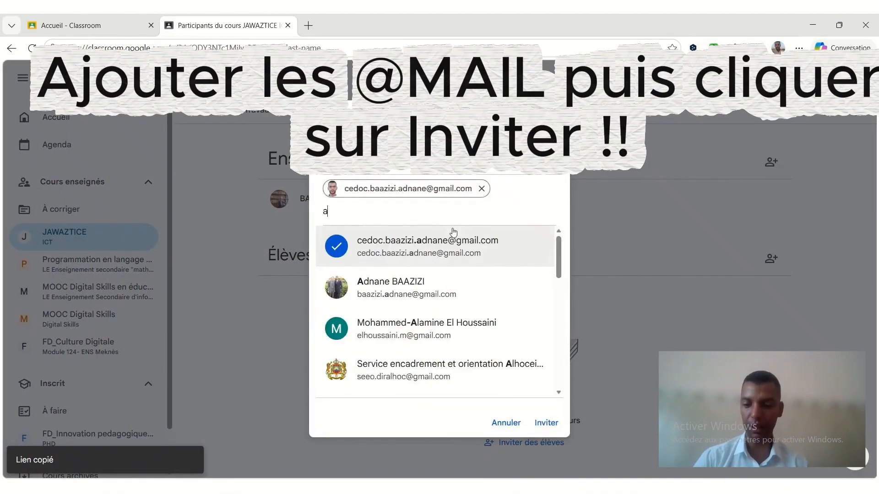
{"action": "type", "text": "d"}
{"action": "left_click", "coordinate": [453, 287]}
{"action": "left_click", "coordinate": [546, 423]}
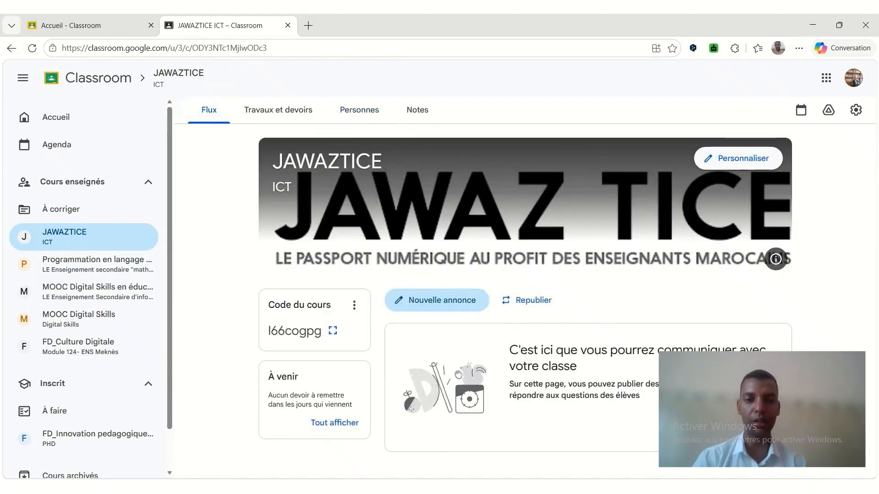
Post the announcement "Pouvez-vous partager ici l'ensemble des liens en relation avec les REN interactives ?" to all students of the JAWAZTICE course.
{"action": "left_click", "coordinate": [440, 311]}
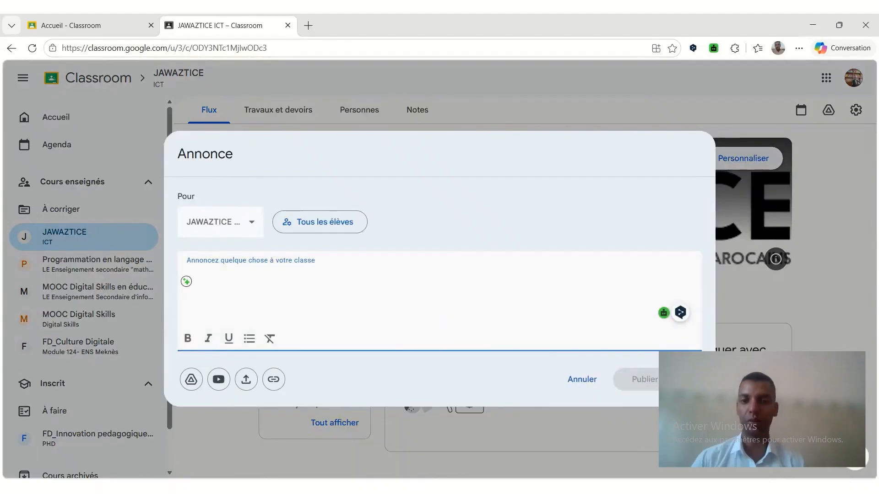
{"action": "type", "text": "Pou"}
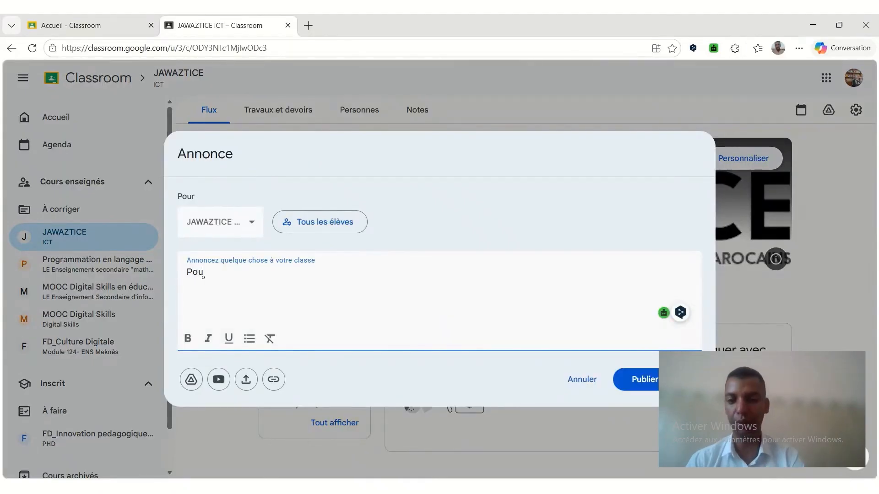
{"action": "type", "text": "vezèv"}
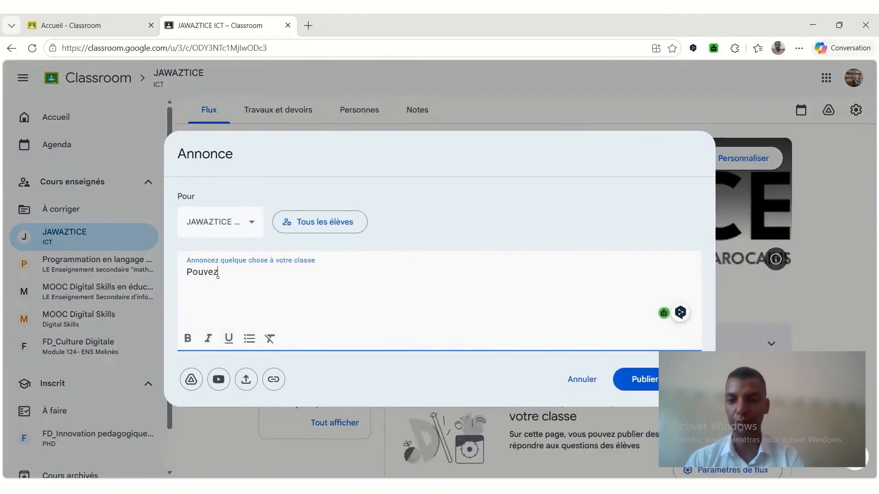
{"action": "key", "text": "BackSpace"}
{"action": "type", "text": "z-vous "}
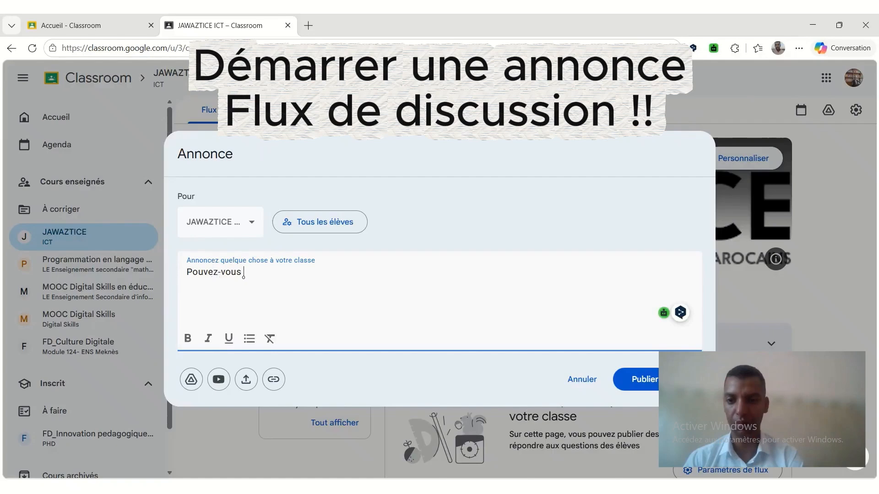
{"action": "type", "text": "partager ici "}
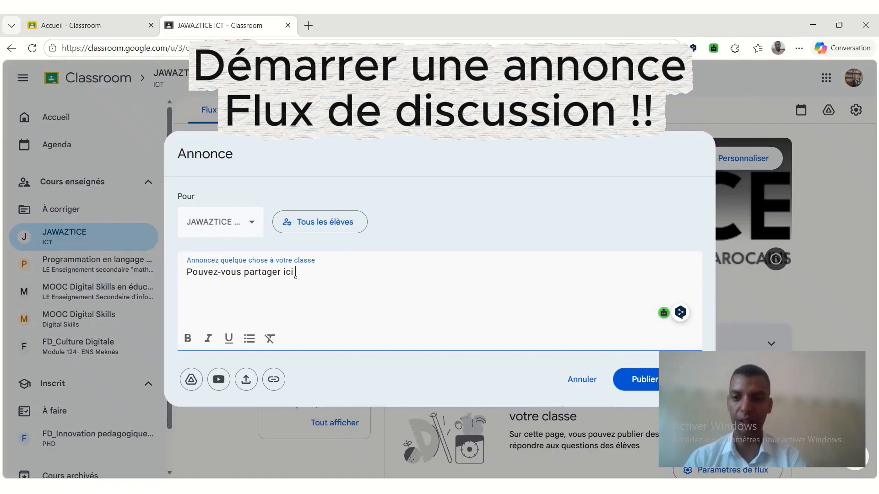
{"action": "type", "text": "l'ensemble"}
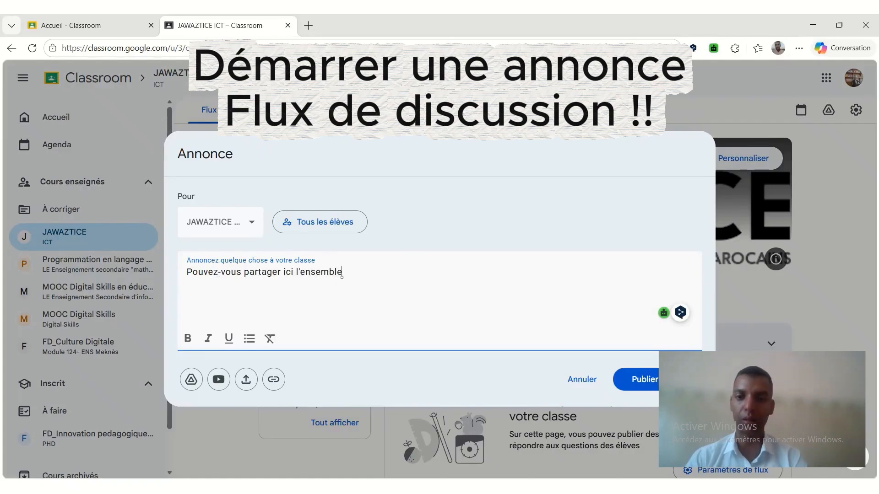
{"action": "type", "text": " des liens en rela"}
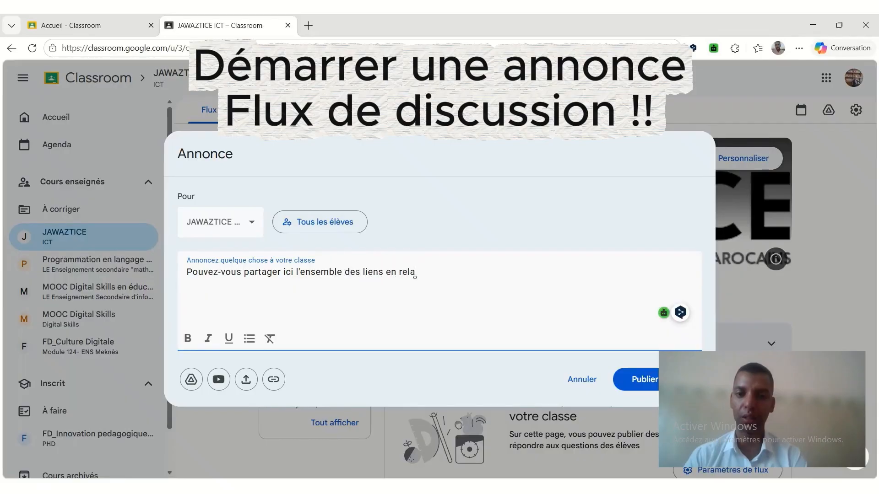
{"action": "type", "text": "tion avec le"}
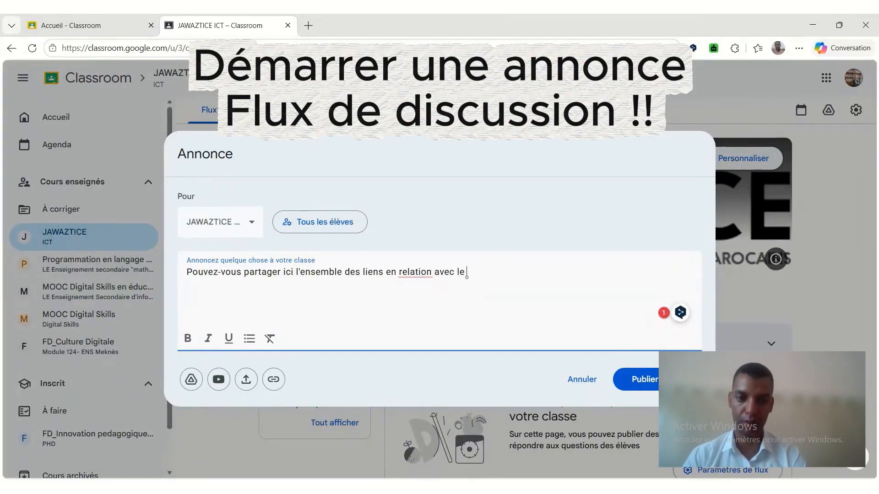
{"action": "key", "text": "BackSpace"}
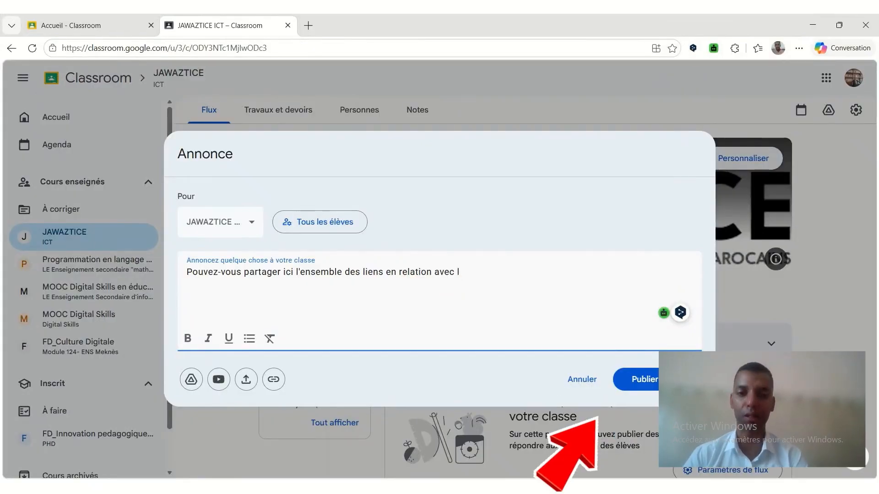
{"action": "type", "text": "es RE"}
{"action": "type", "text": "N i,n"}
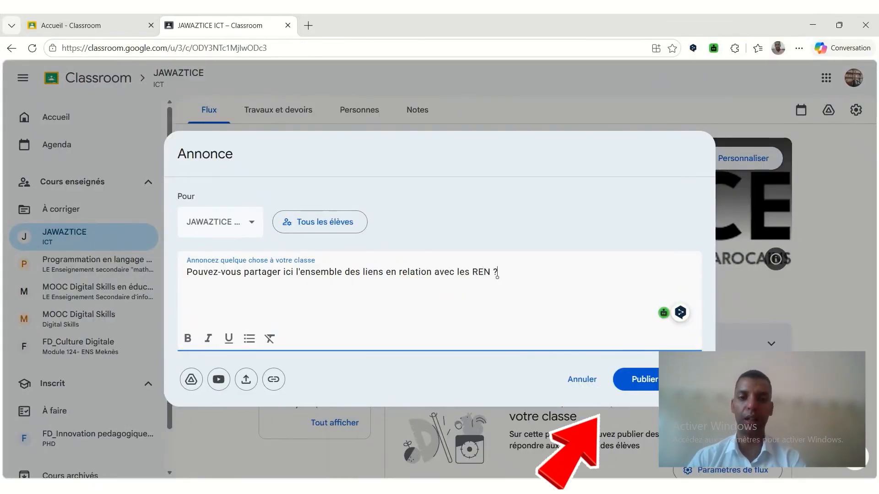
{"action": "key", "text": "BackSpace"}
{"action": "key", "text": "BackSpace"}
{"action": "key", "text": "BackSpace"}
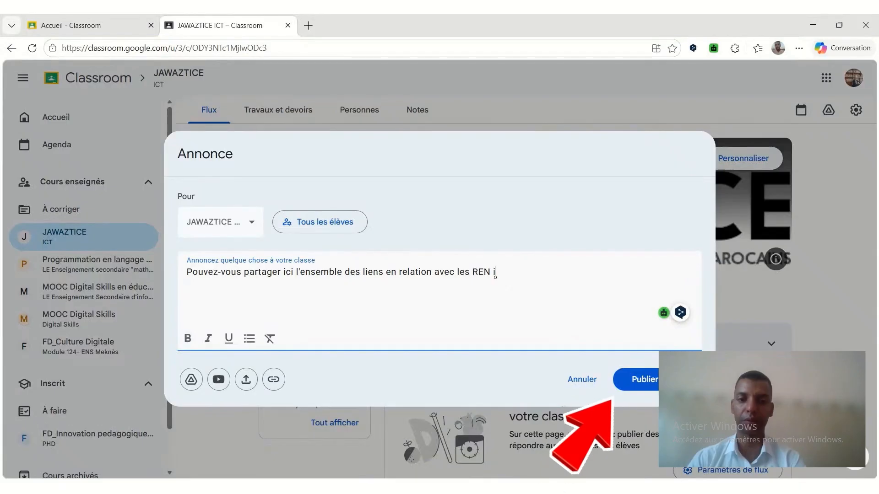
{"action": "type", "text": "iter"}
{"action": "key", "text": "BackSpace"}
{"action": "key", "text": "BackSpace"}
{"action": "key", "text": "BackSpace"}
{"action": "key", "text": "BackSpace"}
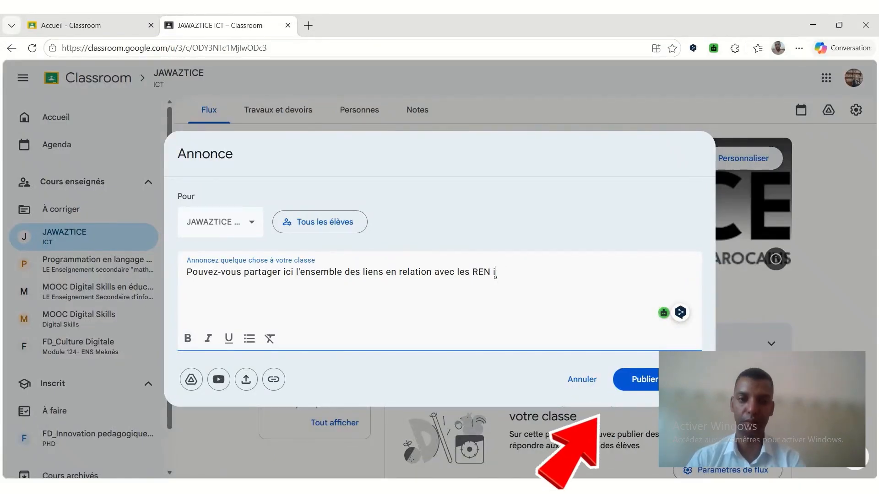
{"action": "type", "text": "interactives ?"}
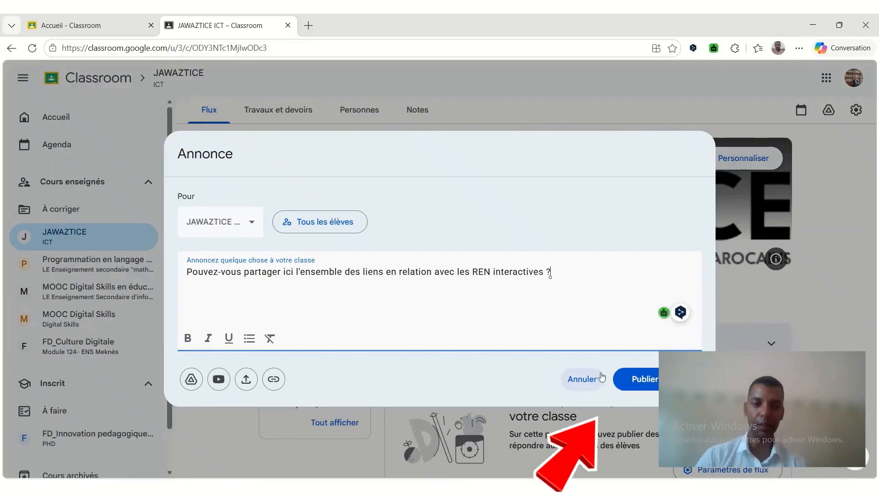
{"action": "left_click", "coordinate": [627, 382]}
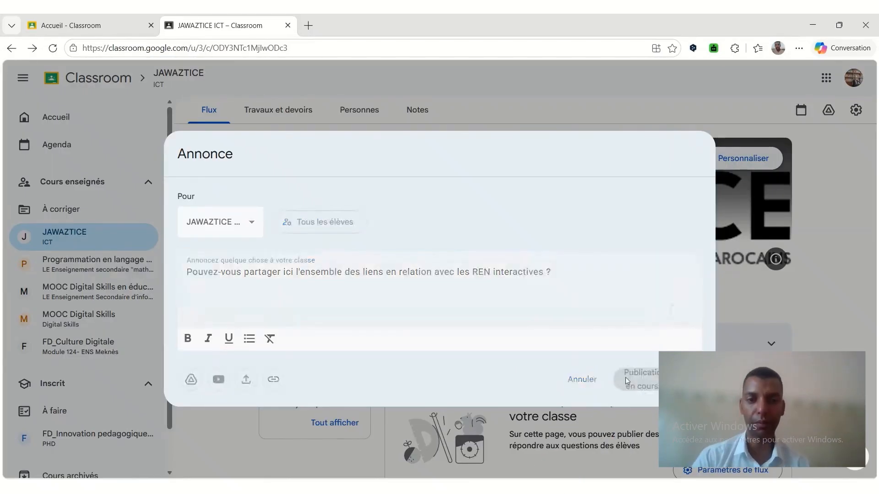
{"action": "left_click", "coordinate": [464, 307]}
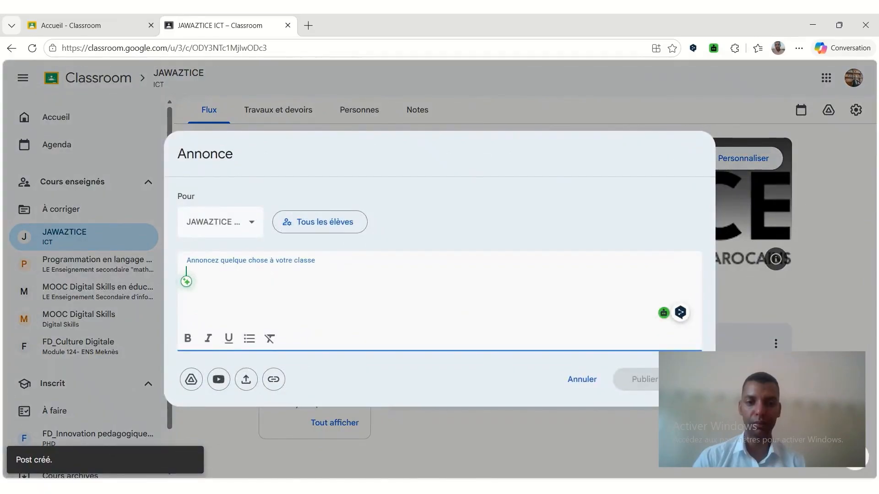
{"action": "left_click", "coordinate": [581, 382]}
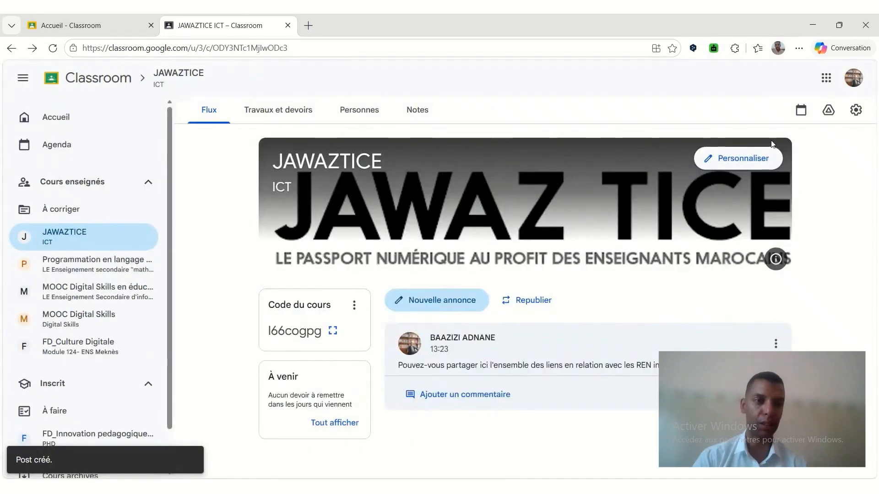
Switch to Google Meet, start an instant meeting, and dismiss the meeting-ready card.
{"action": "left_click", "coordinate": [826, 79]}
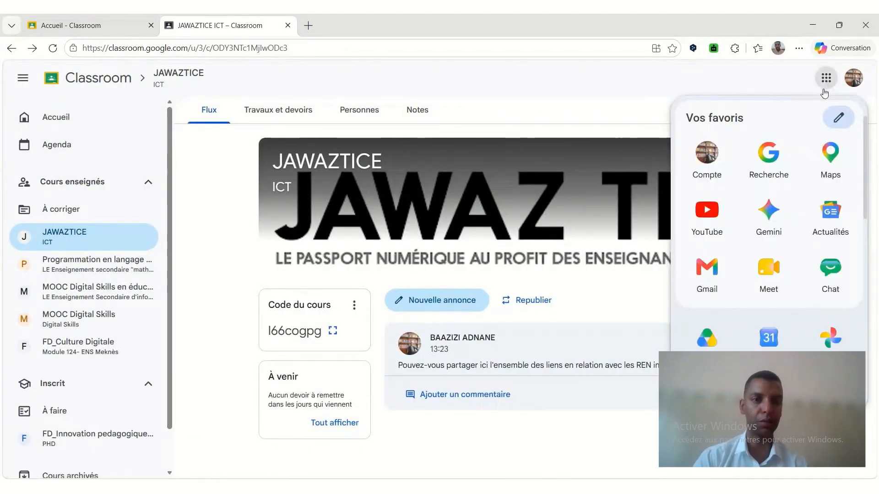
{"action": "left_click", "coordinate": [765, 300]}
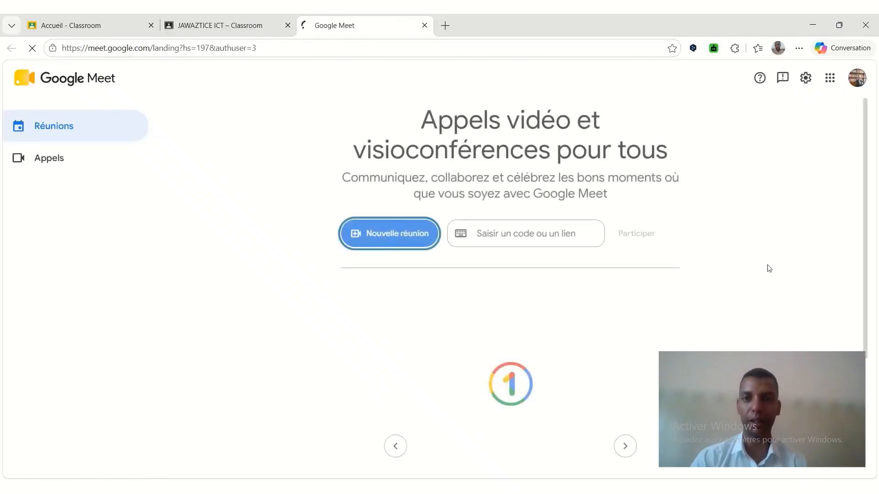
{"action": "left_click", "coordinate": [390, 242]}
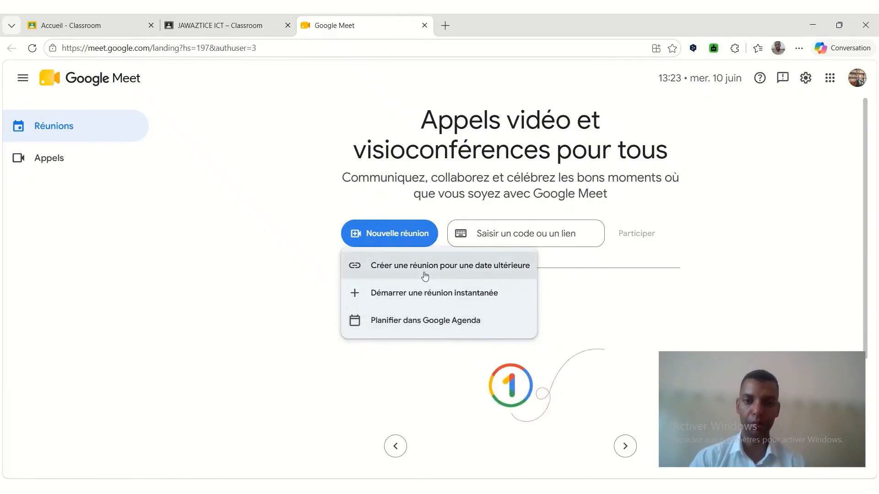
{"action": "left_click", "coordinate": [418, 294]}
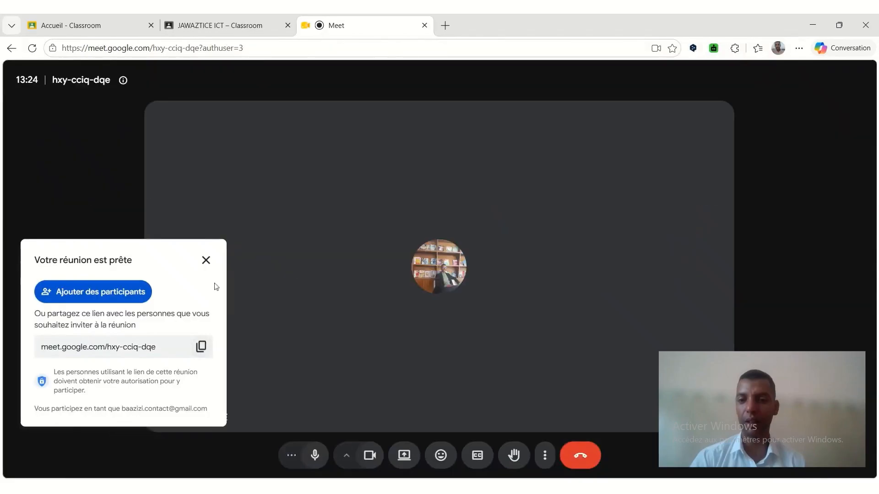
{"action": "left_click", "coordinate": [206, 260]}
Return to the JAWAZTICE course and attach the Meet meeting's link to a new announcement.
{"action": "left_click", "coordinate": [220, 25]}
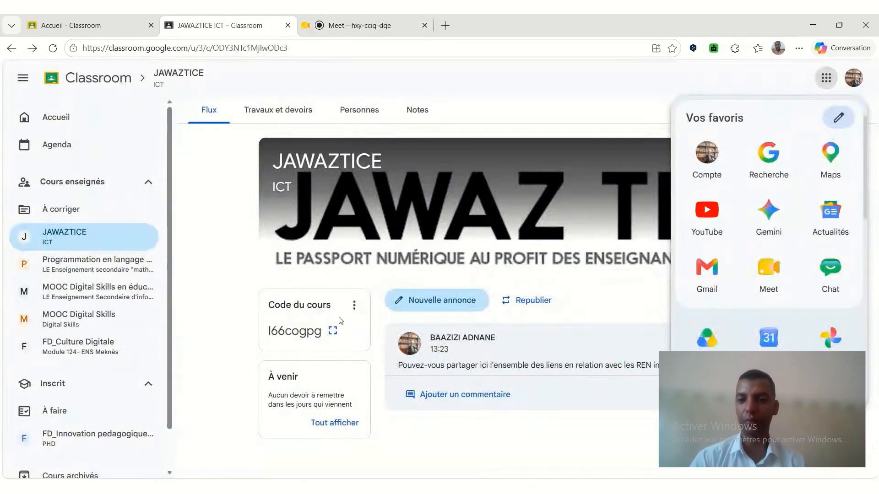
{"action": "left_click", "coordinate": [411, 305]}
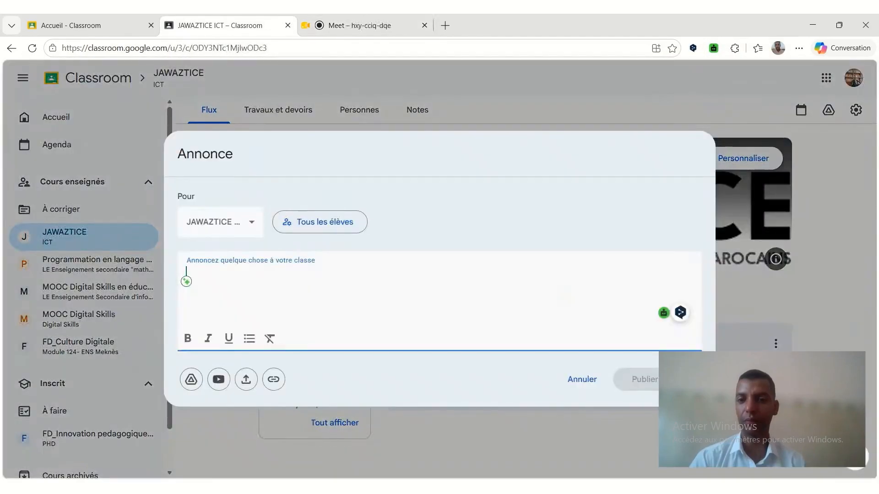
{"action": "left_click", "coordinate": [271, 386]}
{"action": "type", "text": "https://meet.google.com/hxy-cciq-dqe"}
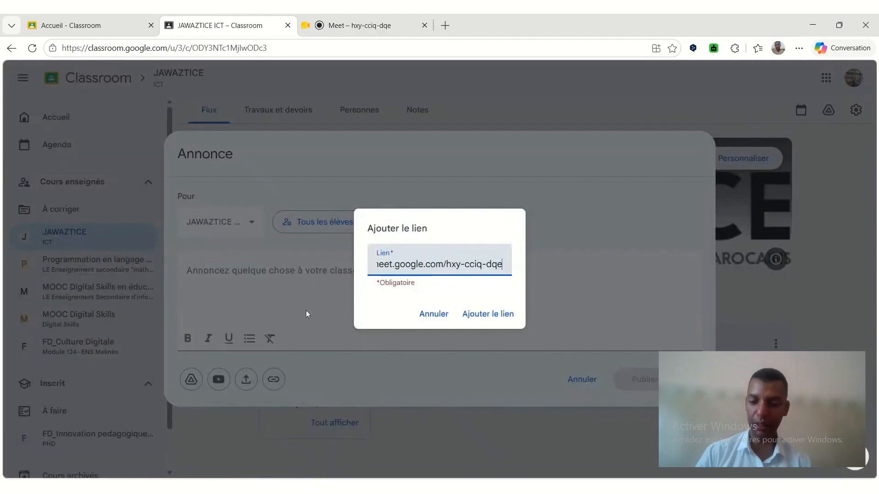
{"action": "left_click", "coordinate": [469, 315]}
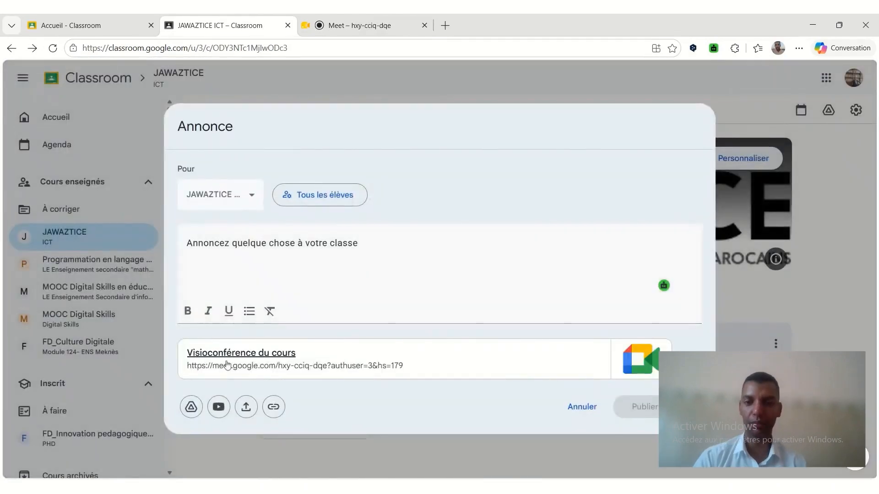
Enter "Rencontre pédagogique : Initiation à l'informatique" as the announcement text above the meeting link and publish it.
{"action": "left_click", "coordinate": [188, 243]}
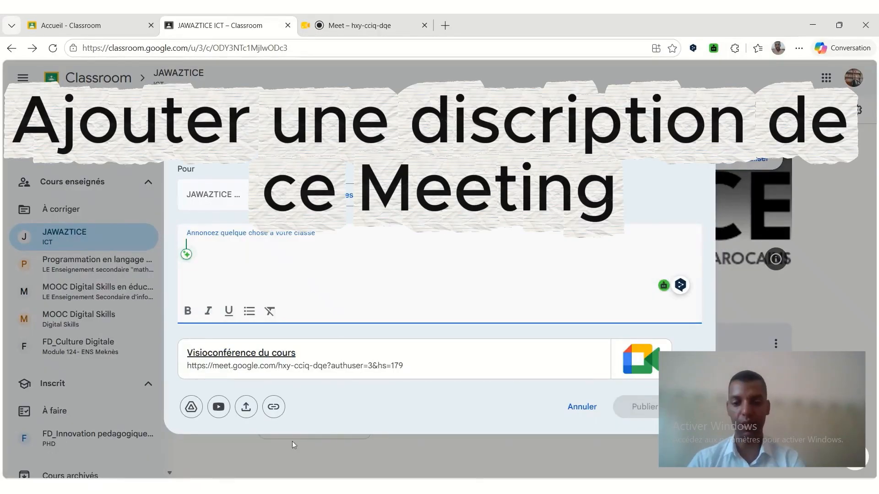
{"action": "type", "text": "Rencont"}
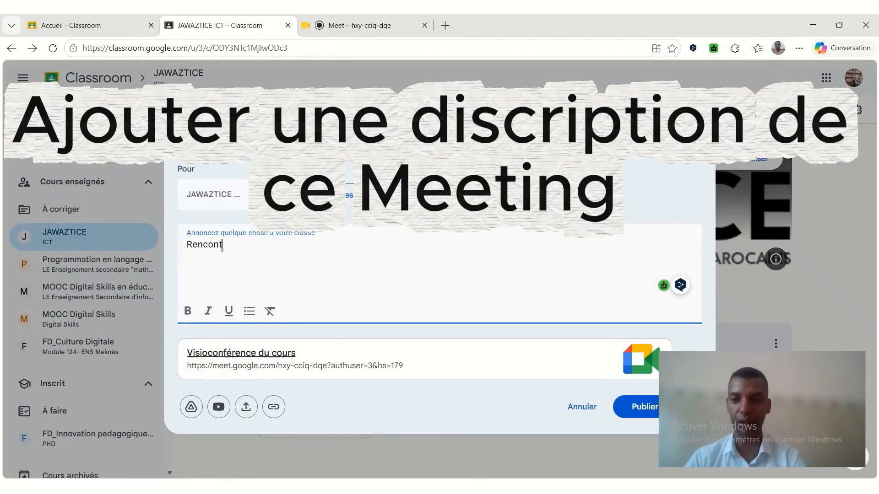
{"action": "type", "text": "re pédagogique :"}
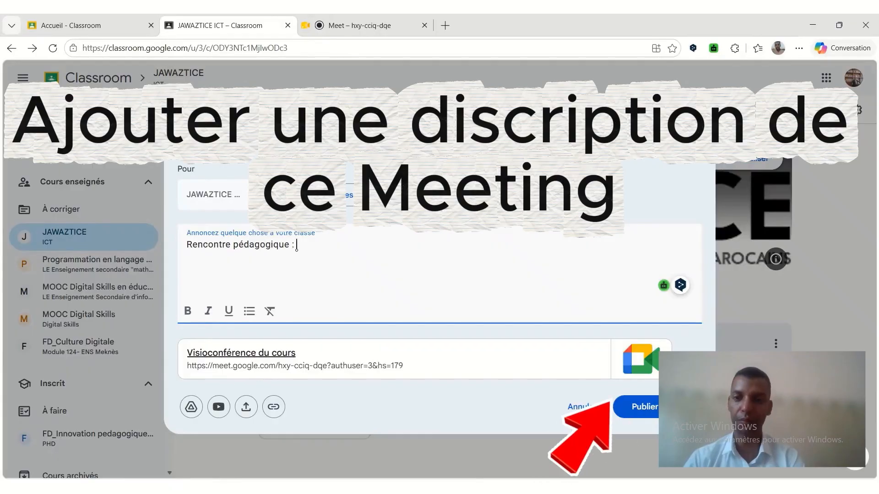
{"action": "type", "text": " In"}
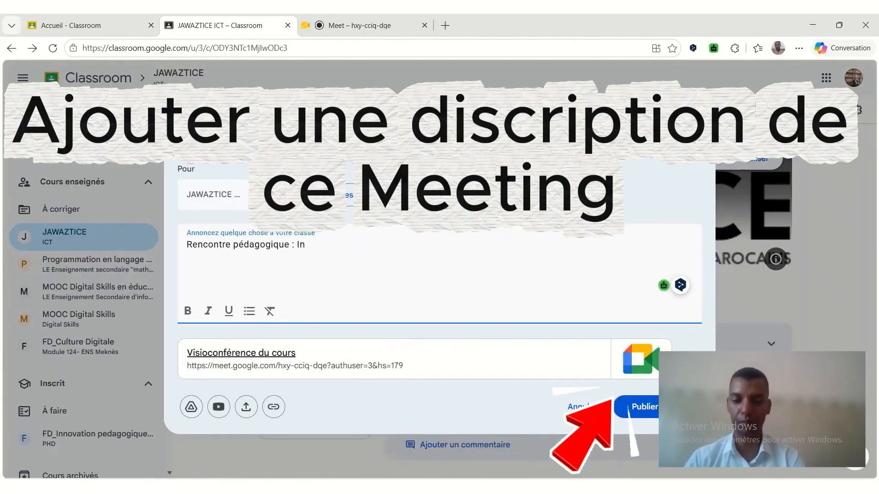
{"action": "type", "text": "itiation "}
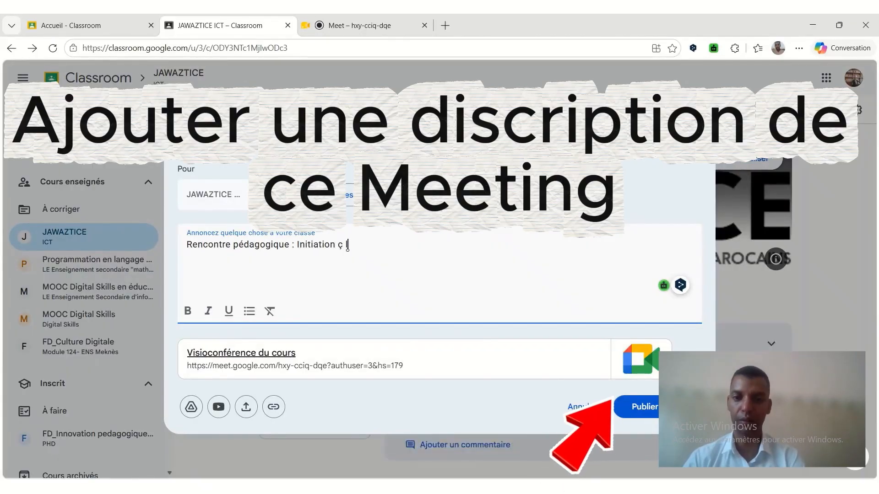
{"action": "type", "text": "à l'informatique"}
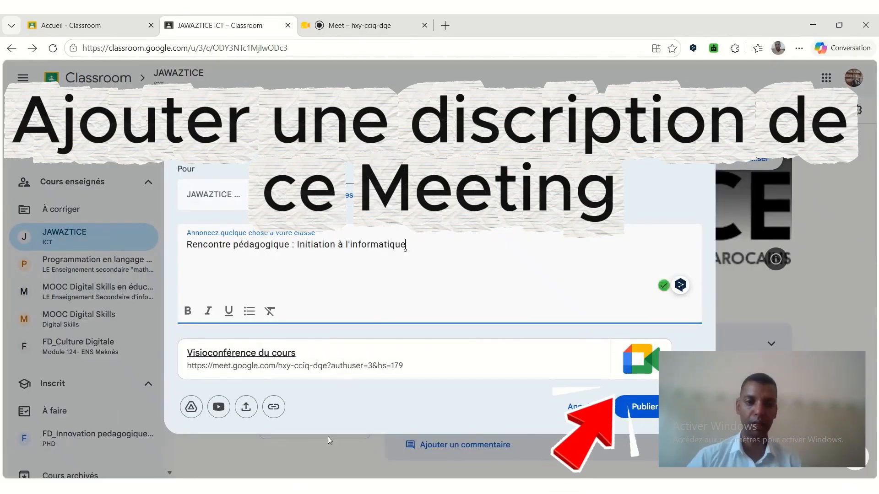
{"action": "left_click", "coordinate": [635, 405]}
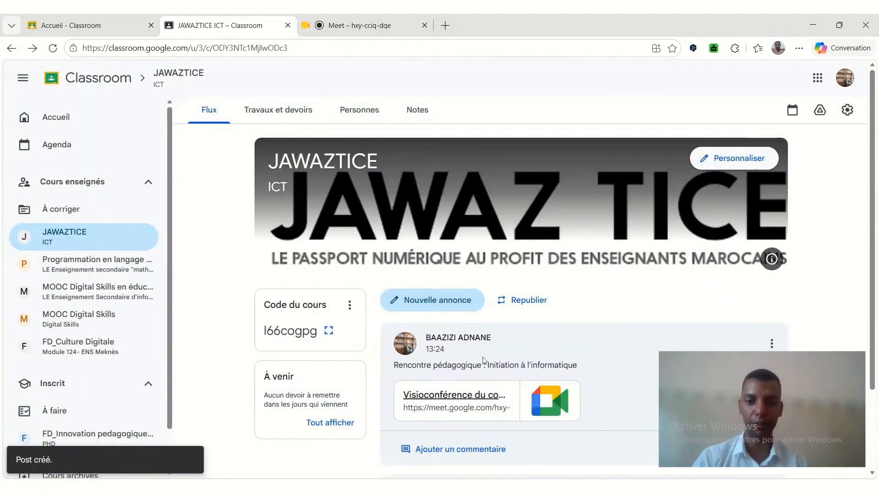
Look over the published announcements in the course stream and open the course's Travaux et devoirs section.
{"action": "scroll", "coordinate": [482, 360], "scroll_direction": "down", "scroll_amount": 2}
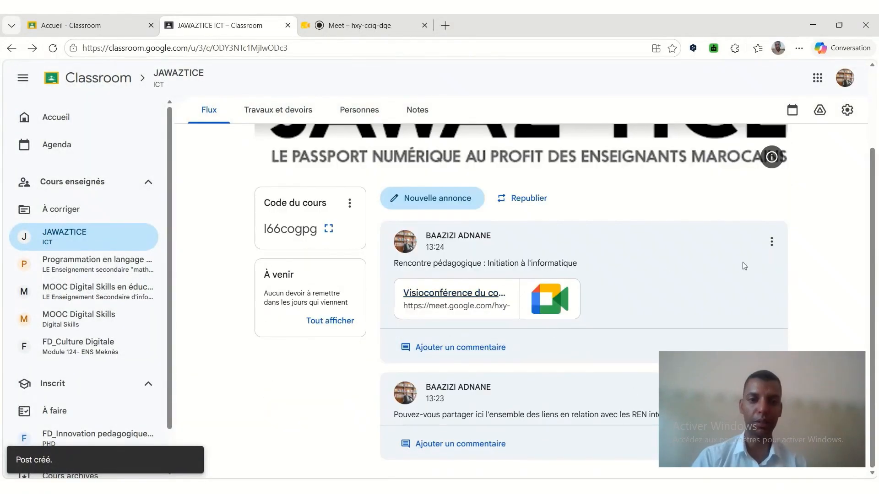
{"action": "scroll", "coordinate": [531, 314], "scroll_direction": "up", "scroll_amount": 1}
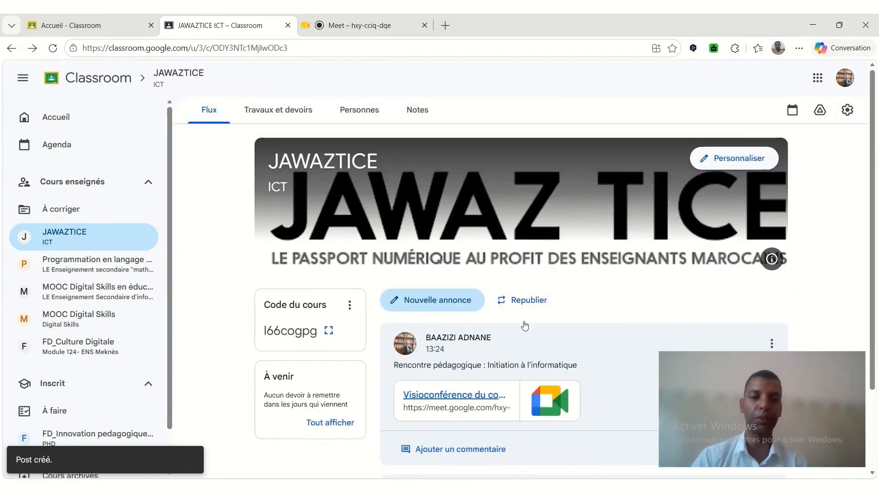
{"action": "scroll", "coordinate": [499, 348], "scroll_direction": "down", "scroll_amount": 1}
{"action": "scroll", "coordinate": [498, 388], "scroll_direction": "up", "scroll_amount": 2}
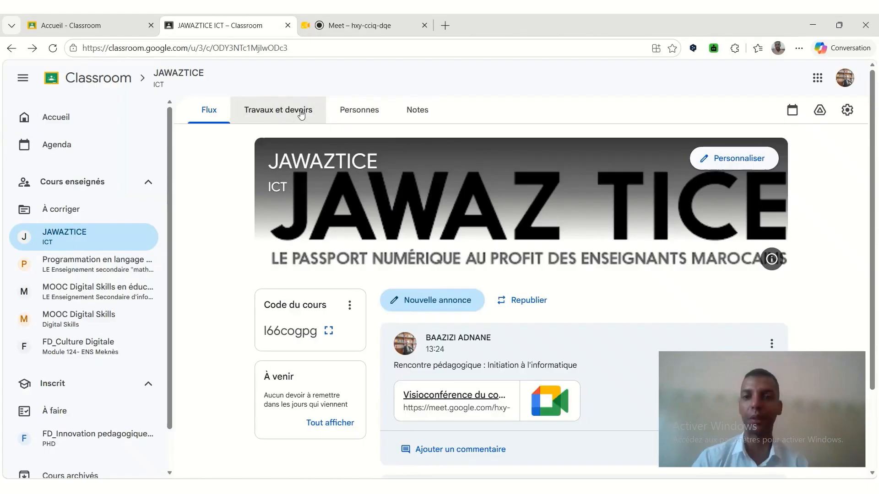
{"action": "left_click", "coordinate": [279, 110]}
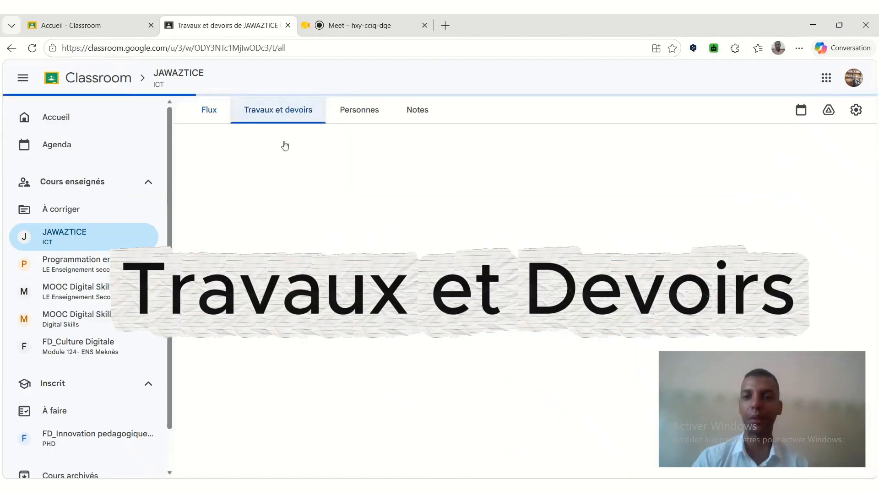
Add a classwork topic named "Supports de cours" to the course.
{"action": "left_click", "coordinate": [298, 162]}
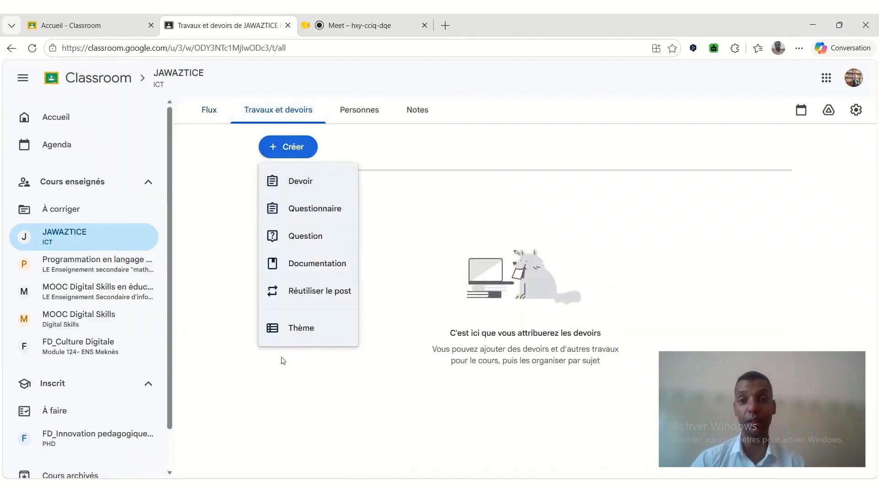
{"action": "left_click", "coordinate": [293, 325]}
{"action": "type", "text": "Supports"}
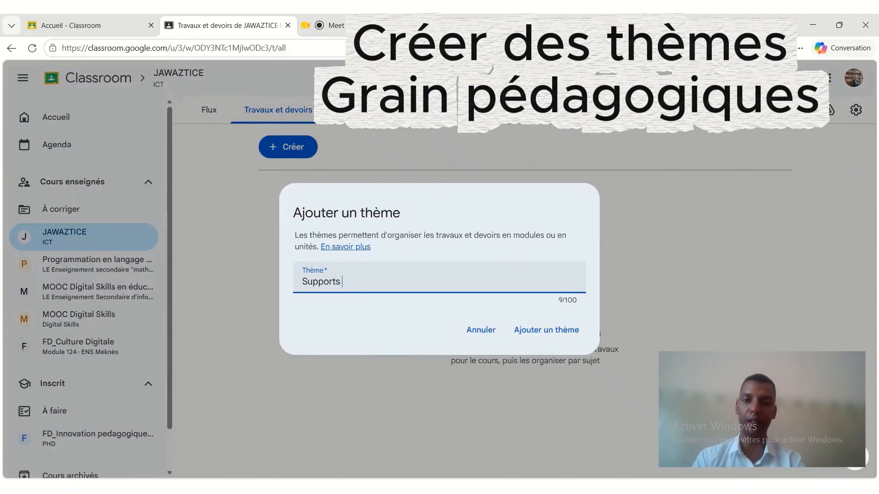
{"action": "type", "text": "de cours"}
{"action": "key", "text": "Tab"}
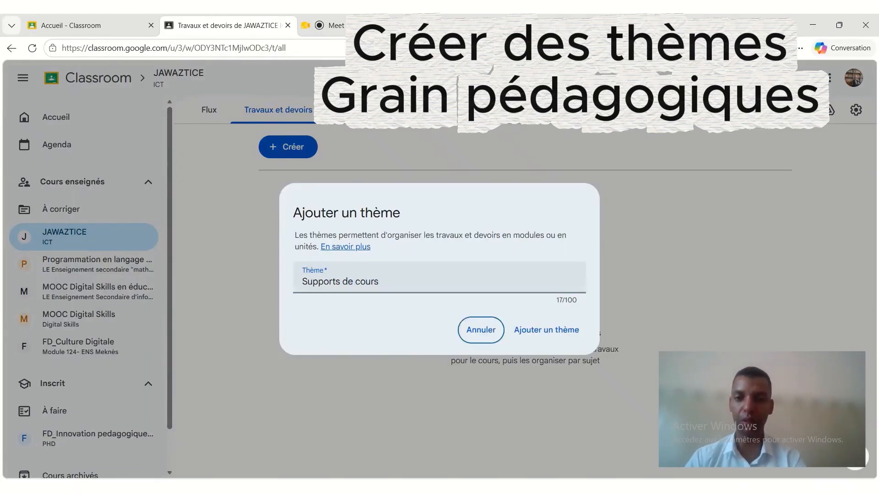
{"action": "key", "text": "Tab"}
{"action": "key", "text": "Return"}
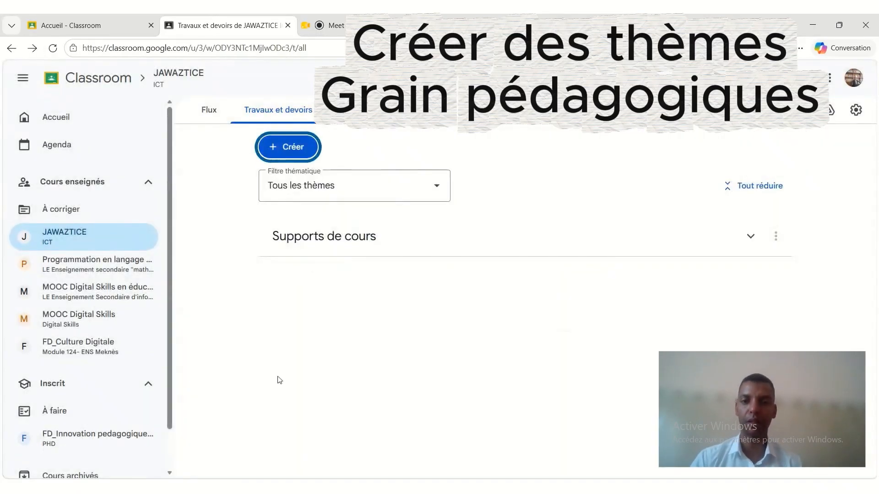
Add a second classwork topic named "Test de positionnement".
{"action": "left_click", "coordinate": [291, 154]}
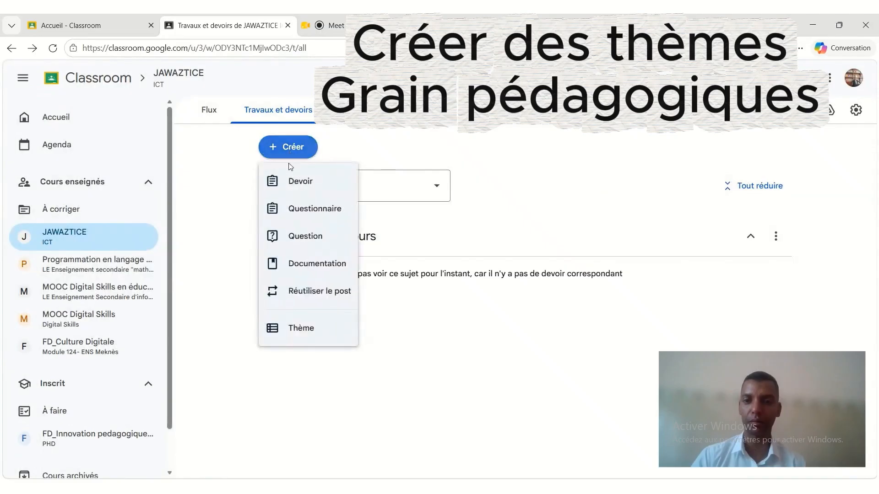
{"action": "left_click", "coordinate": [296, 328]}
{"action": "type", "text": "Test de positionnement"}
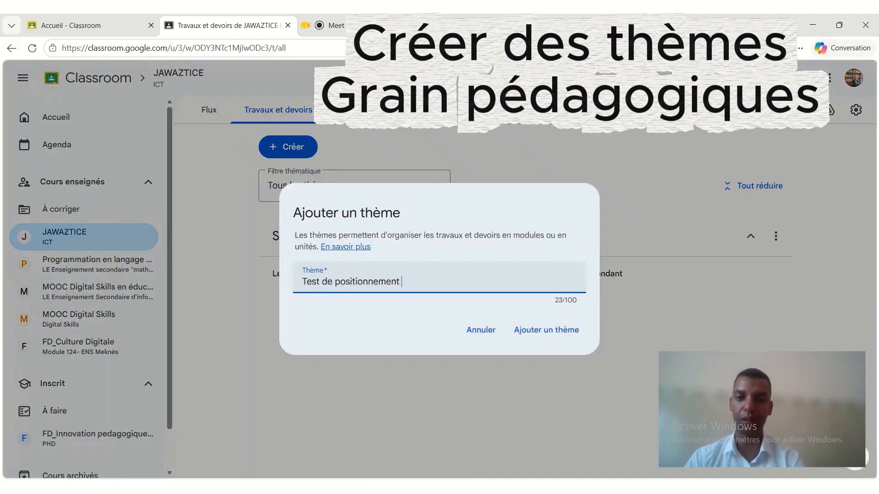
{"action": "key", "text": "Tab"}
{"action": "key", "text": "Tab"}
{"action": "key", "text": "Return"}
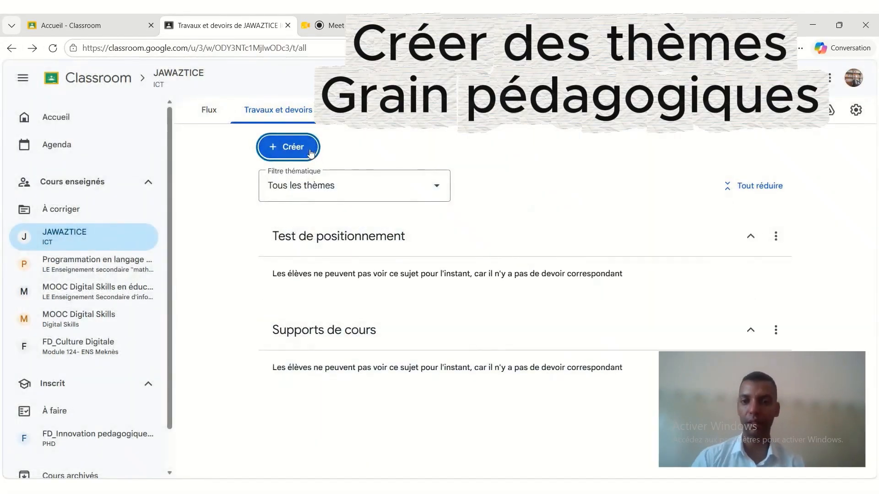
Add a third classwork topic named "Devoirs et Travaux".
{"action": "key", "text": "Return"}
{"action": "left_click", "coordinate": [296, 334]}
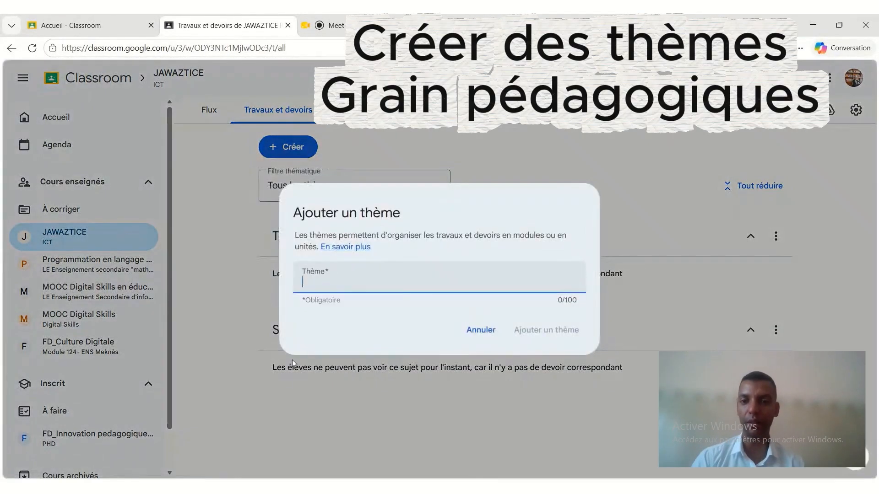
{"action": "type", "text": "Devoirs e"}
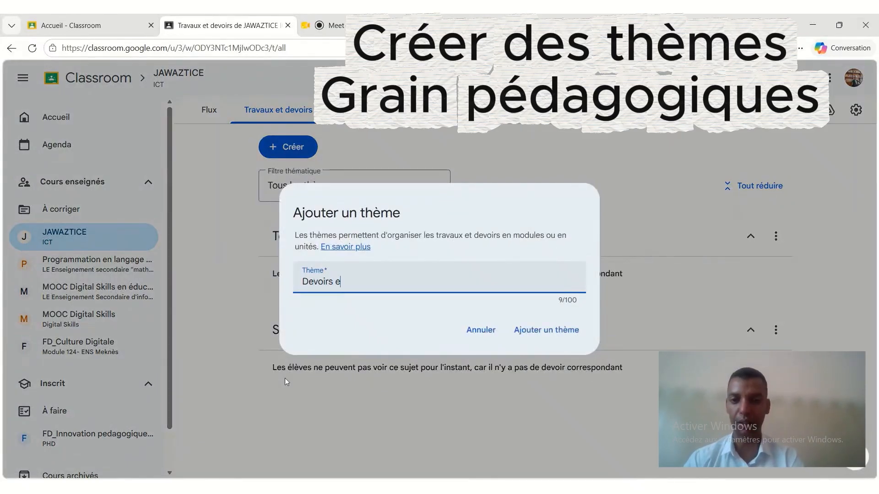
{"action": "type", "text": "t Travaux"}
{"action": "key", "text": "Tab"}
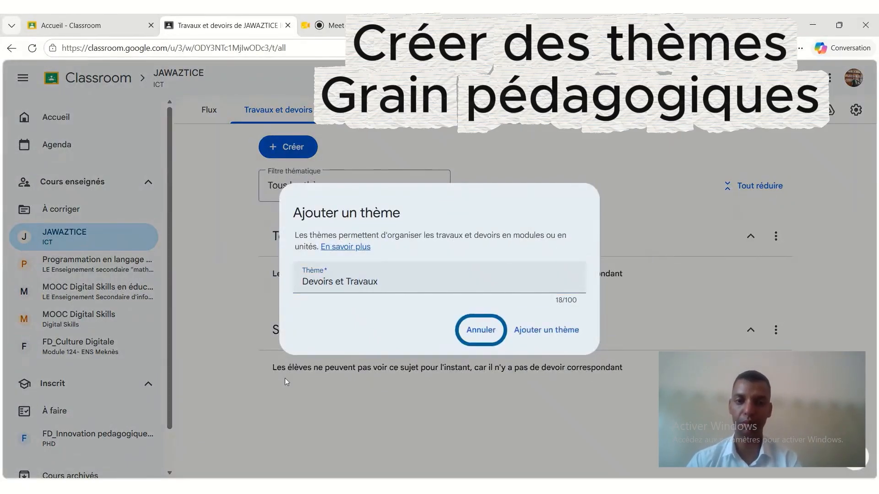
{"action": "key", "text": "Tab"}
{"action": "key", "text": "Return"}
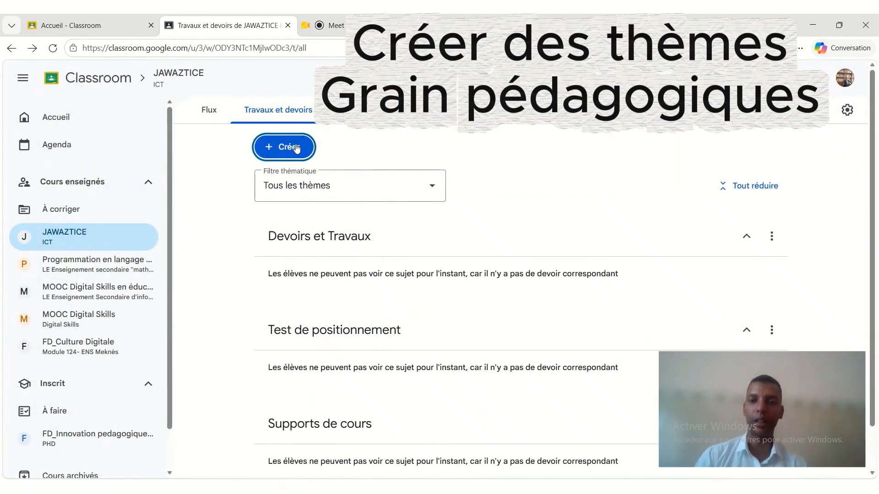
Add a fourth classwork topic named "Documents supplémentaires".
{"action": "left_click", "coordinate": [297, 148]}
{"action": "left_click", "coordinate": [300, 330]}
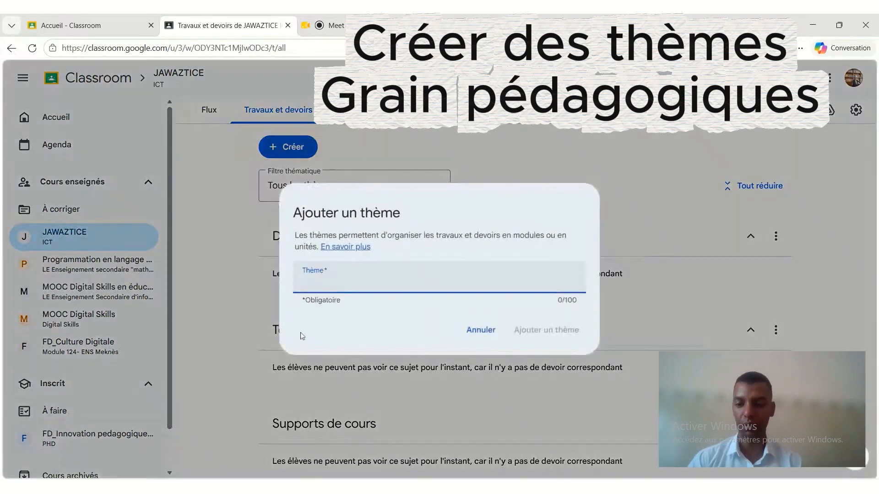
{"action": "type", "text": "Docu"}
{"action": "key", "text": "BackSpace"}
{"action": "key", "text": "BackSpace"}
{"action": "type", "text": "cu"}
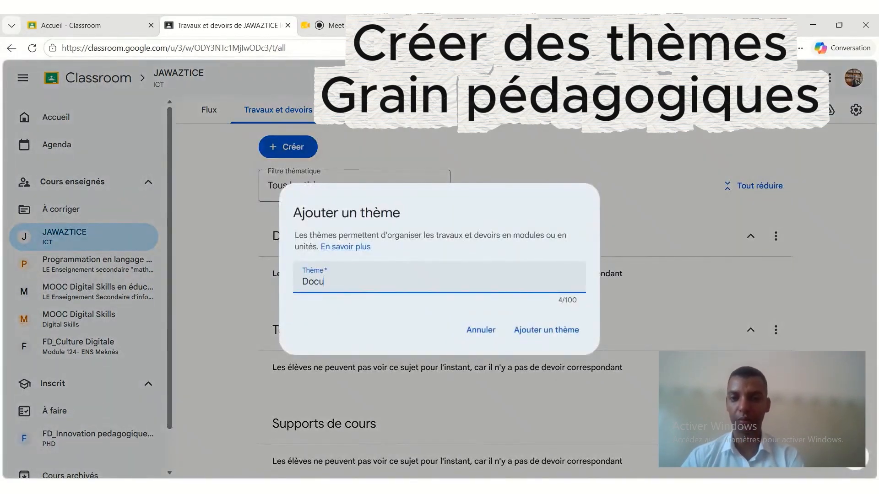
{"action": "type", "text": "emet"}
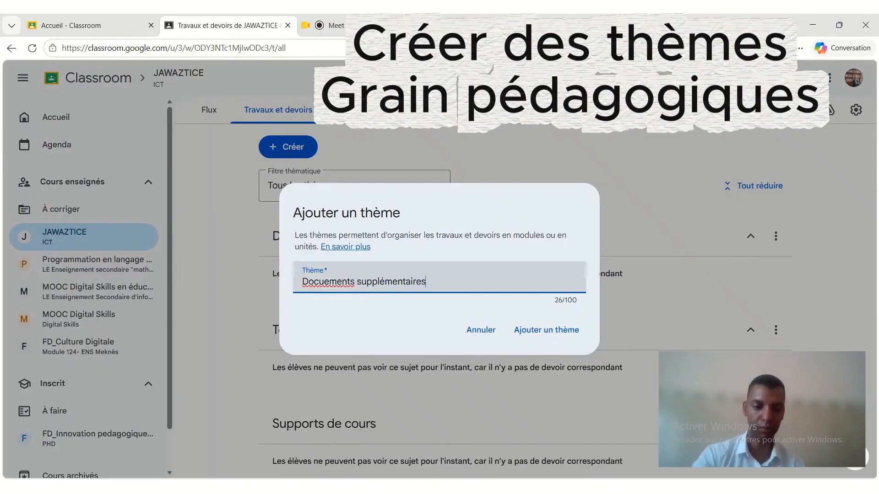
{"action": "left_click", "coordinate": [524, 332]}
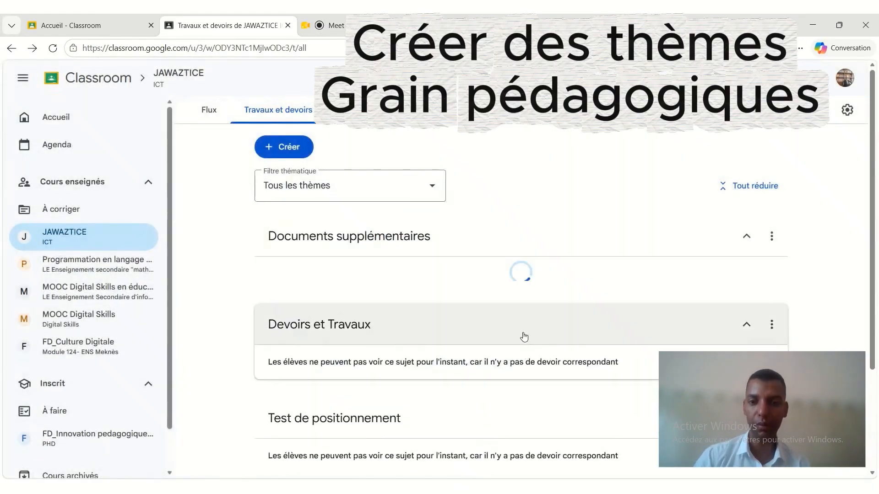
Start a new Documentation post and give it the title "Cours A : Initiation à l'informatique".
{"action": "scroll", "coordinate": [432, 300], "scroll_direction": "down", "scroll_amount": 3}
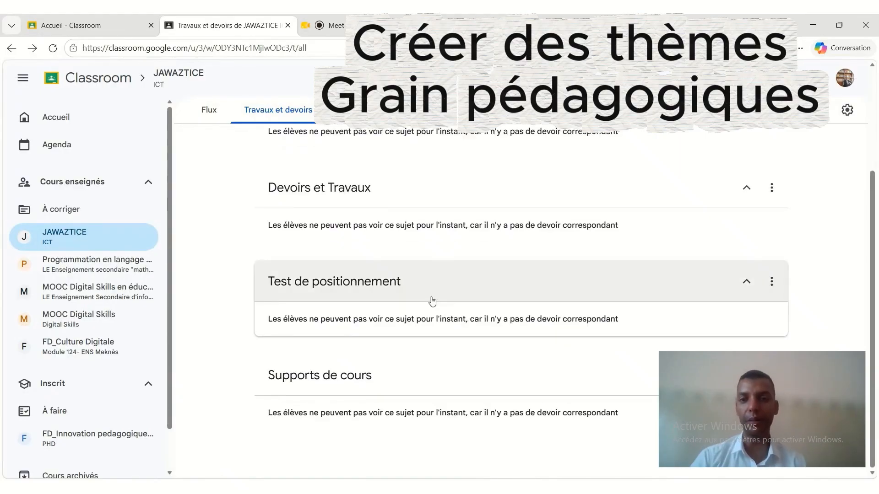
{"action": "scroll", "coordinate": [308, 269], "scroll_direction": "up", "scroll_amount": 3}
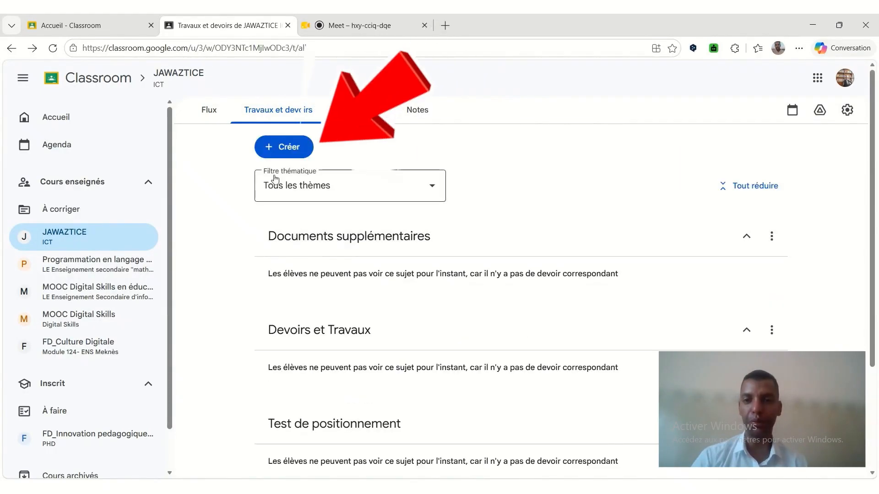
{"action": "left_click", "coordinate": [283, 147]}
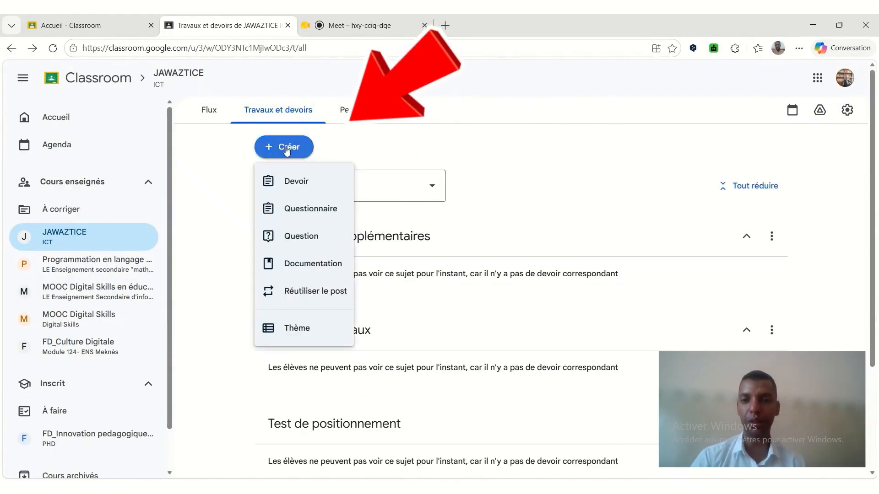
{"action": "left_click", "coordinate": [301, 277]}
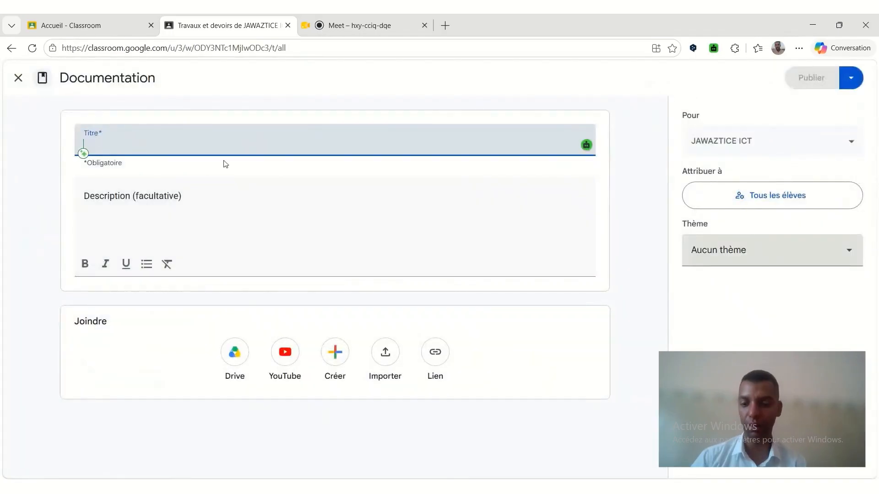
{"action": "type", "text": "Cours A  "}
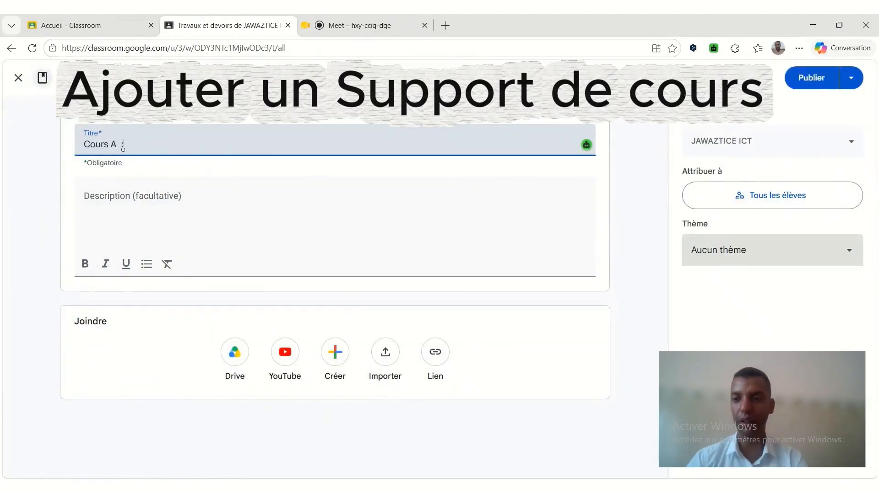
{"action": "type", "text": ": Initiation à"}
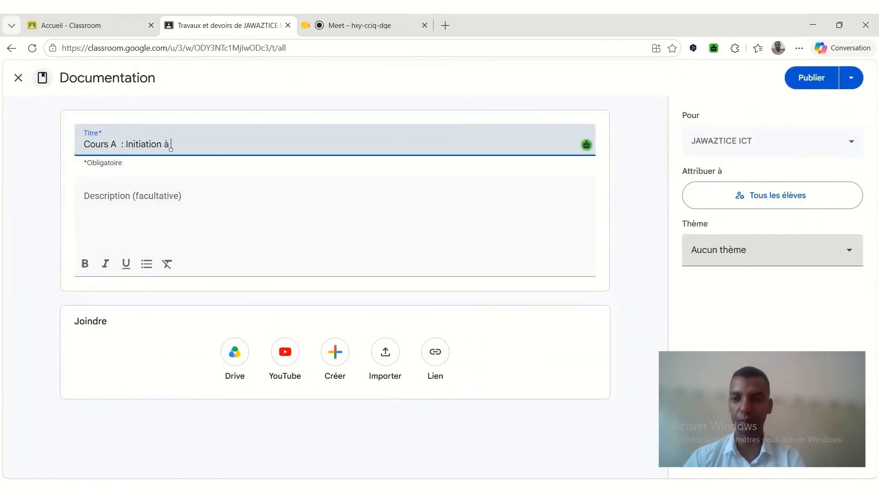
{"action": "type", "text": " l'informatique"}
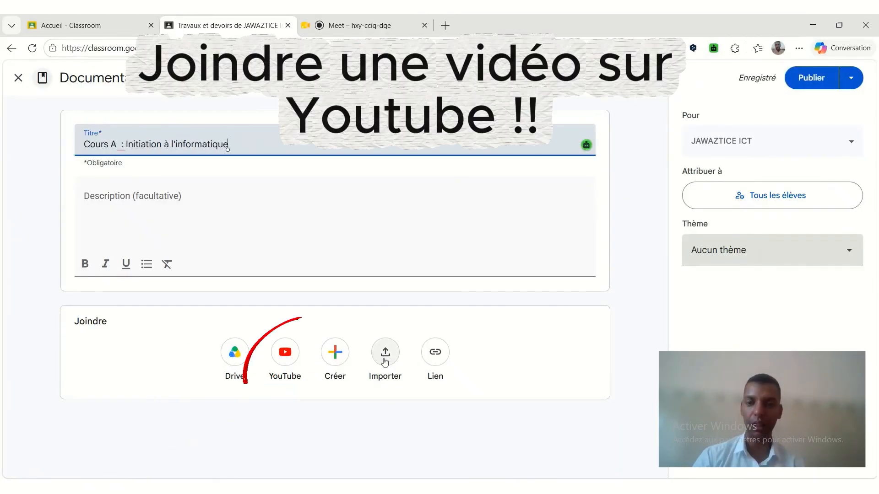
Upload the Arabic-titled PDF "اليوم 2 الرائز.pdf" from the computer as an attachment to the course material.
{"action": "left_click", "coordinate": [509, 486]}
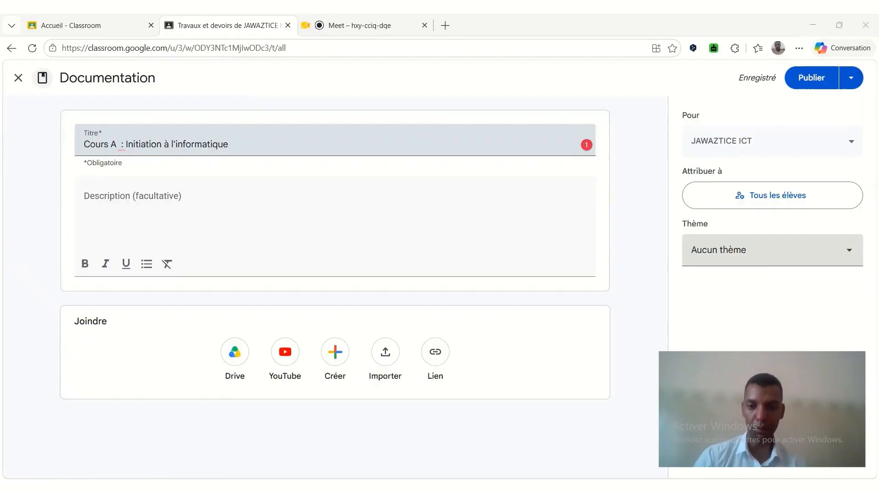
{"action": "left_click", "coordinate": [391, 359]}
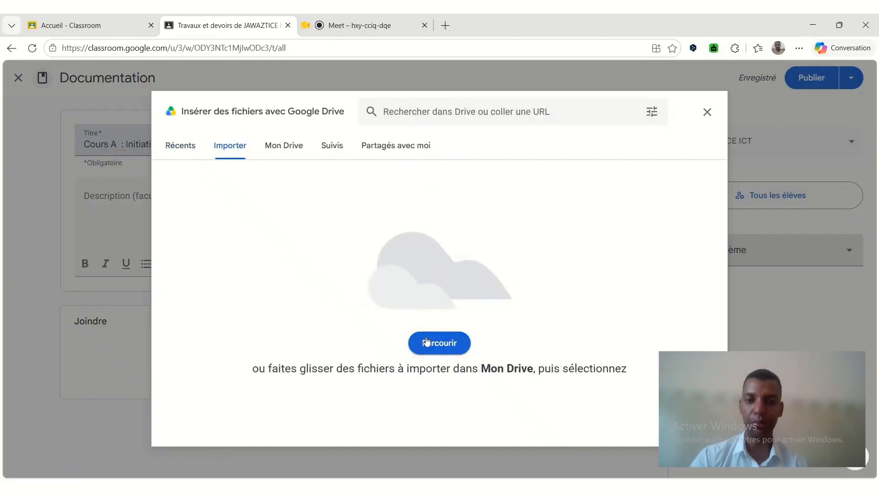
{"action": "left_click", "coordinate": [434, 349]}
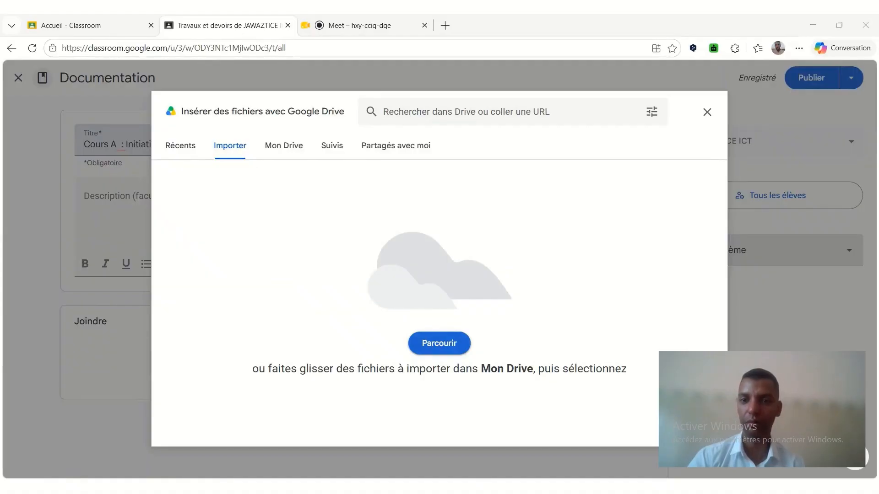
{"action": "key", "text": "Return"}
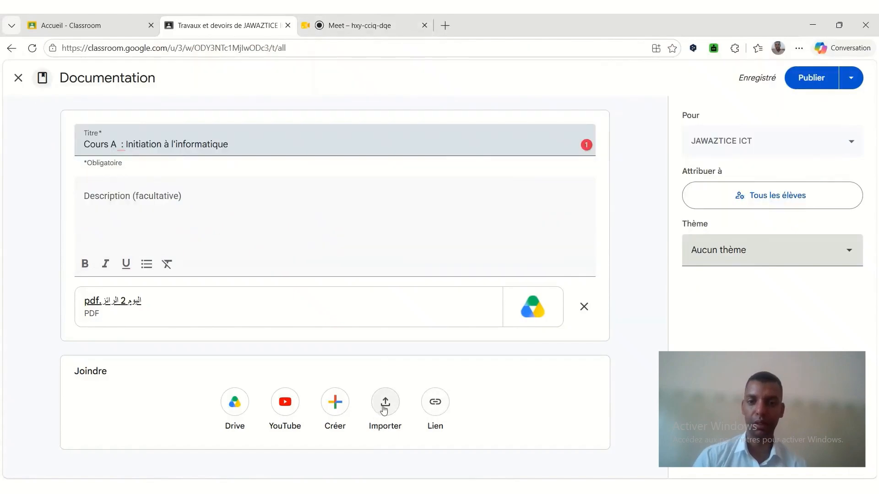
Upload "Présentation COCIA'2026.pdf" from the computer as a second attachment to the course material.
{"action": "left_click", "coordinate": [385, 403]}
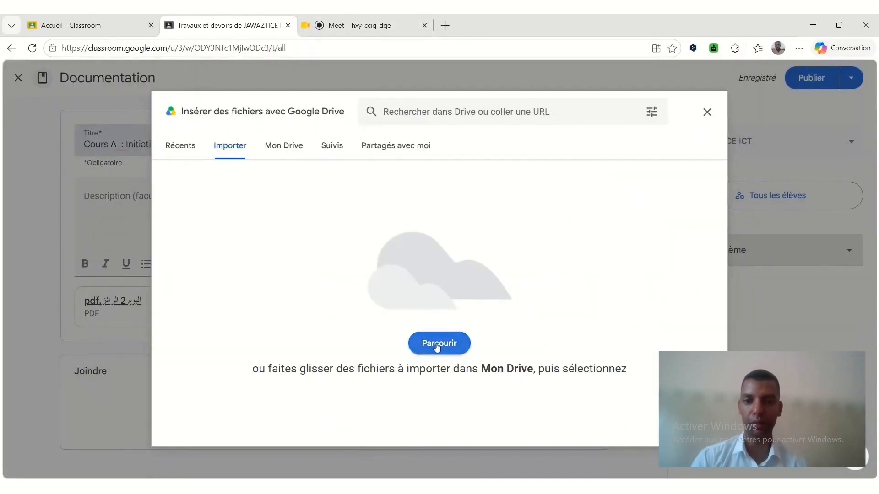
{"action": "left_click", "coordinate": [437, 346]}
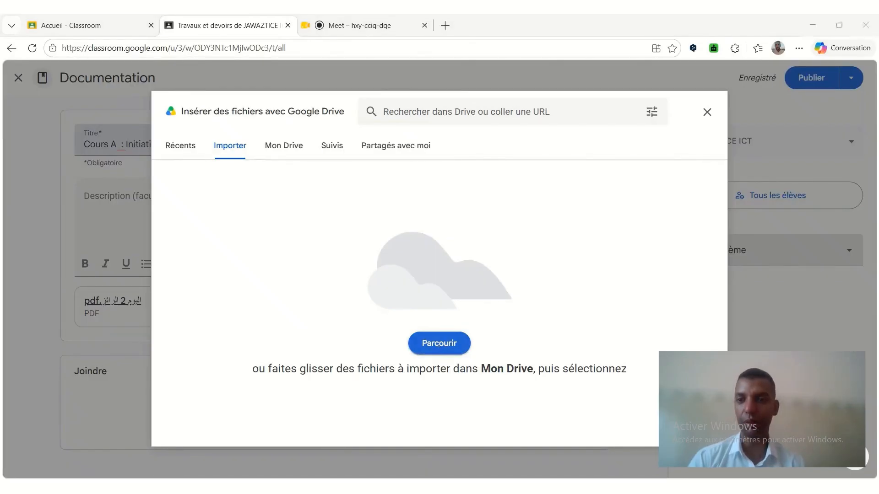
{"action": "left_click", "coordinate": [328, 259]}
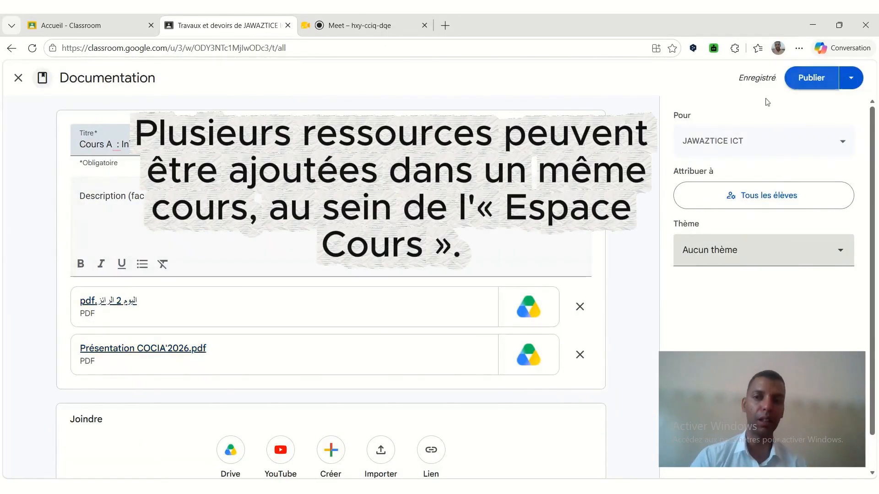
Publish the material under the topic Supports de cours and open its entry in the classwork list.
{"action": "left_click", "coordinate": [687, 259]}
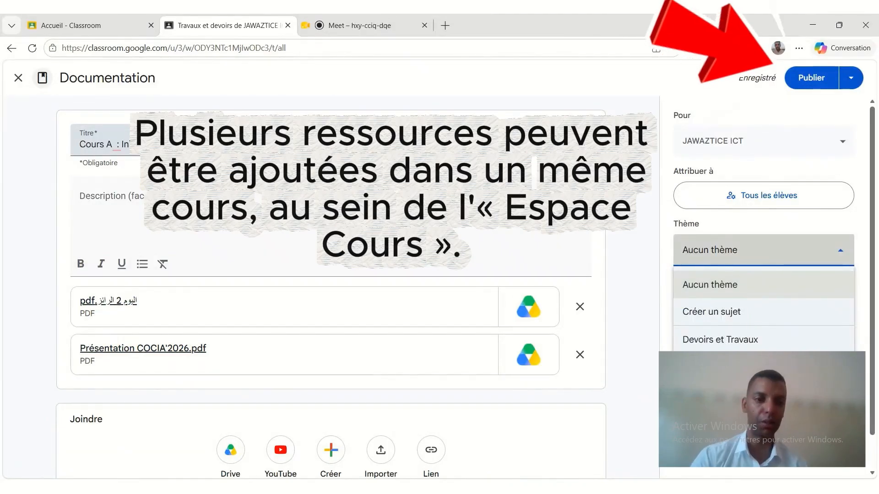
{"action": "left_click", "coordinate": [720, 367]}
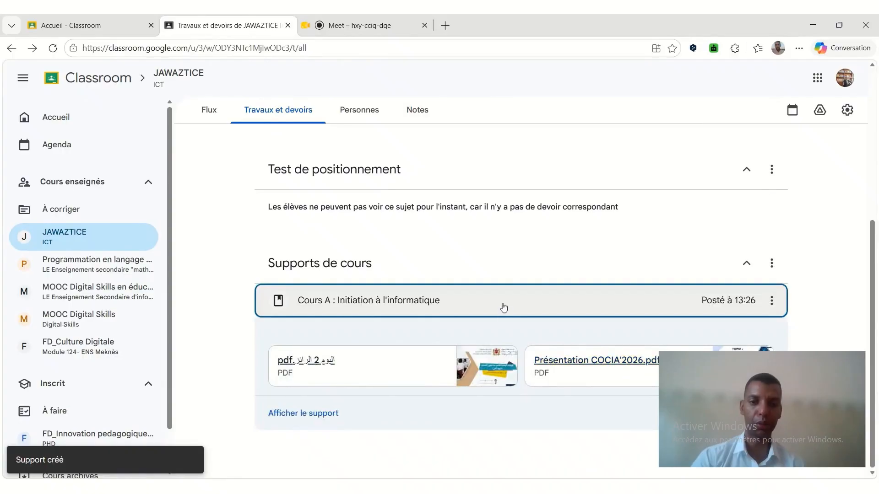
{"action": "left_click", "coordinate": [503, 308]}
{"action": "left_click", "coordinate": [406, 290]}
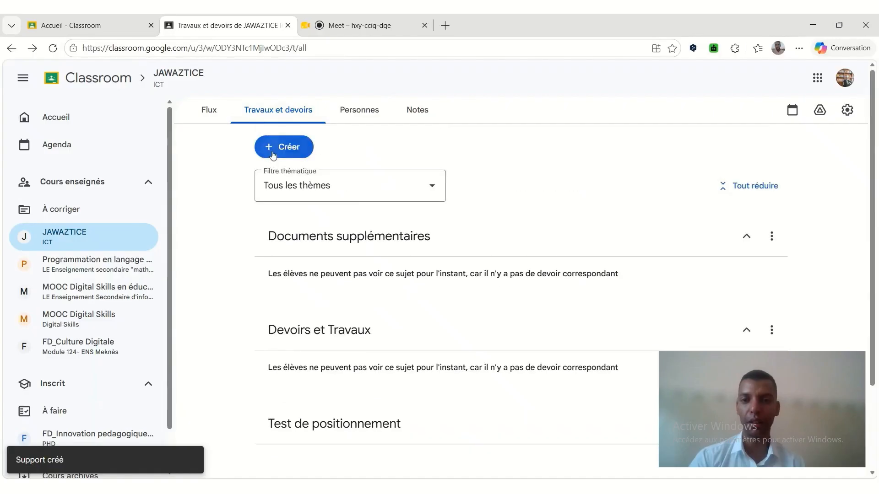
Create a quiz assignment in the course's classwork and give it the title "Test diagnostique".
{"action": "left_click", "coordinate": [273, 151]}
{"action": "left_click", "coordinate": [287, 209]}
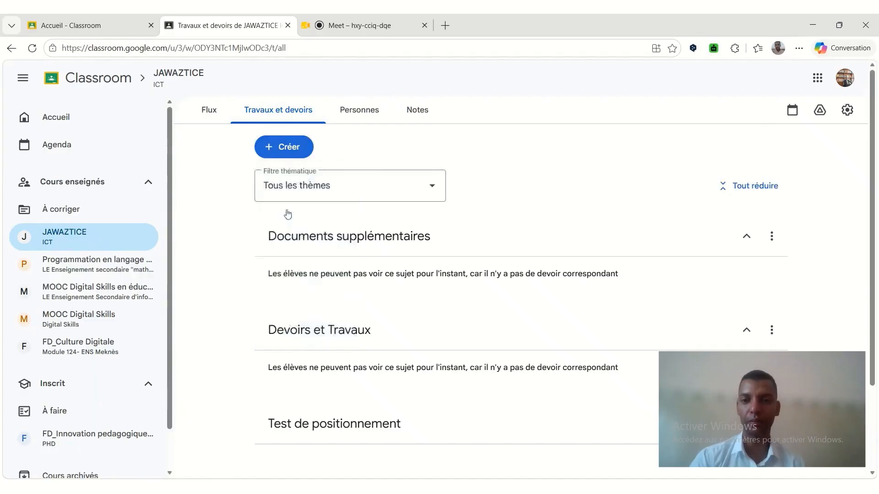
{"action": "type", "text": "Test"}
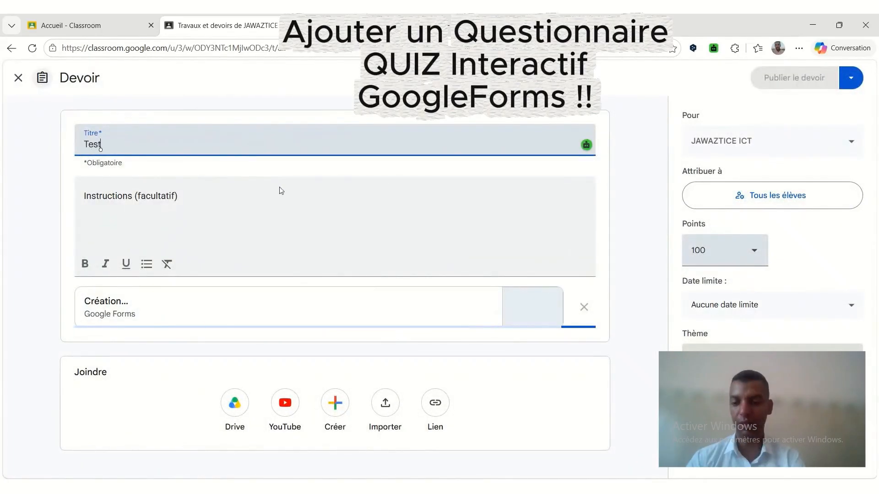
{"action": "type", "text": " diagnostic"}
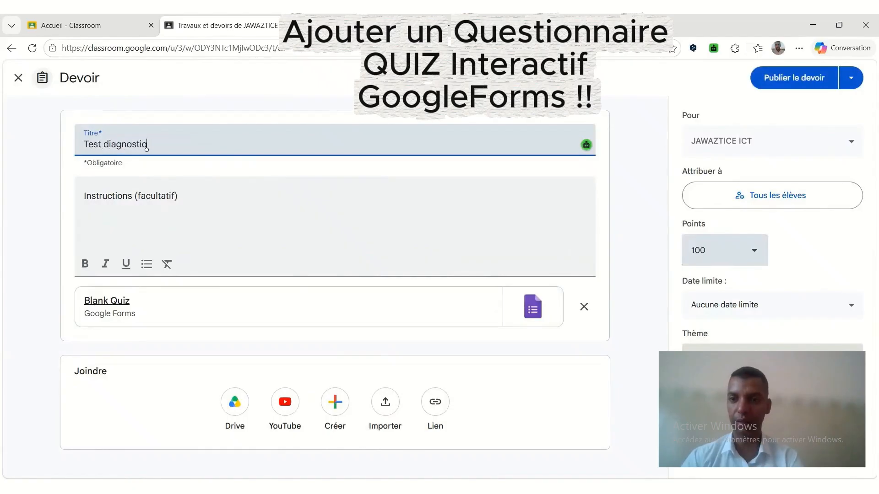
{"action": "key", "text": "Tab"}
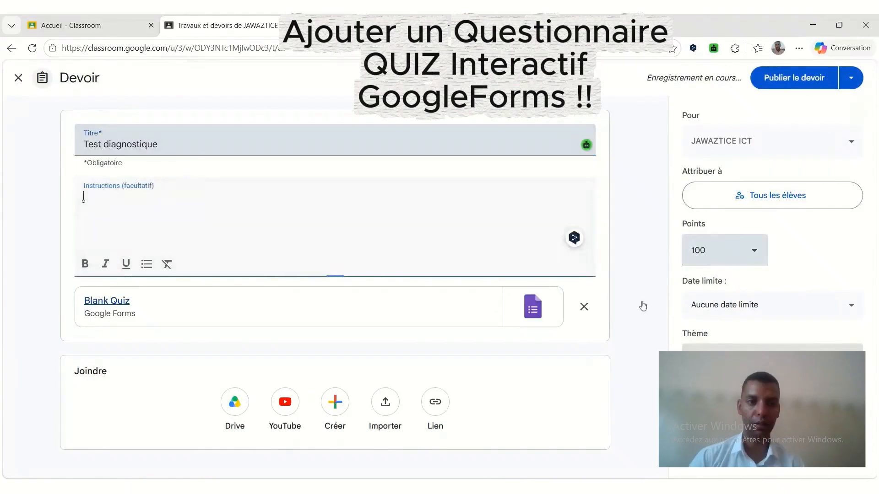
Put the assignment under the topic "Test de positionnement" and check its points options.
{"action": "left_click", "coordinate": [732, 348]}
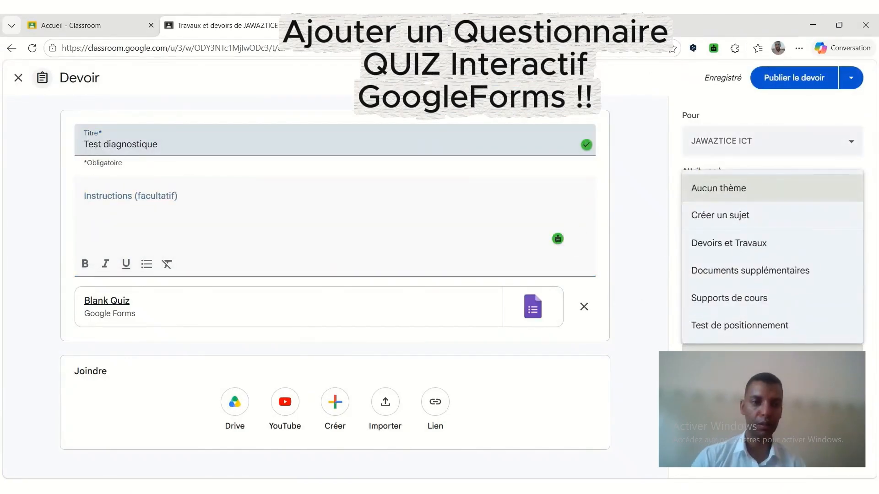
{"action": "left_click", "coordinate": [723, 326]}
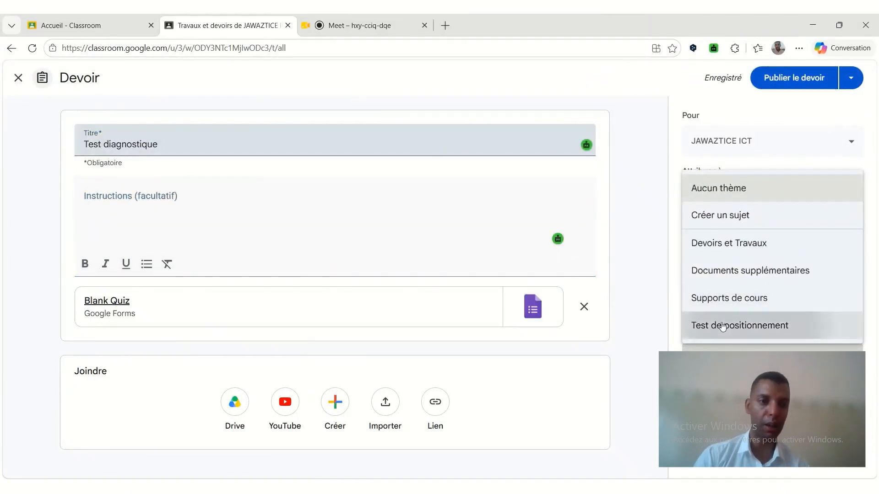
{"action": "left_click", "coordinate": [732, 251]}
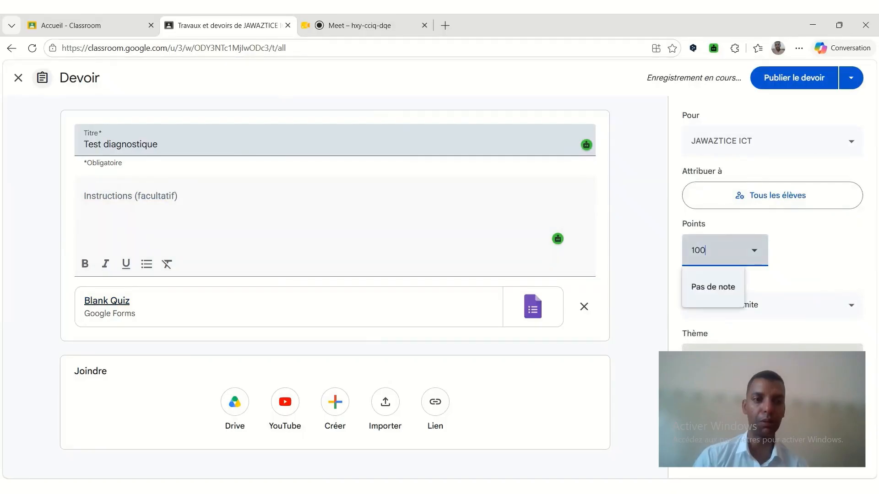
{"action": "left_click", "coordinate": [788, 255]}
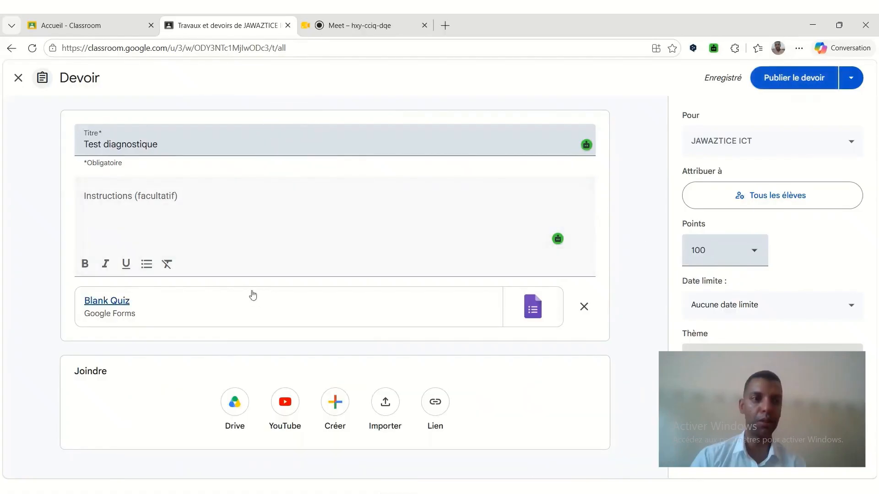
Open the attached Blank Quiz form for editing and rename its file to "test diagnostique".
{"action": "left_click", "coordinate": [105, 312]}
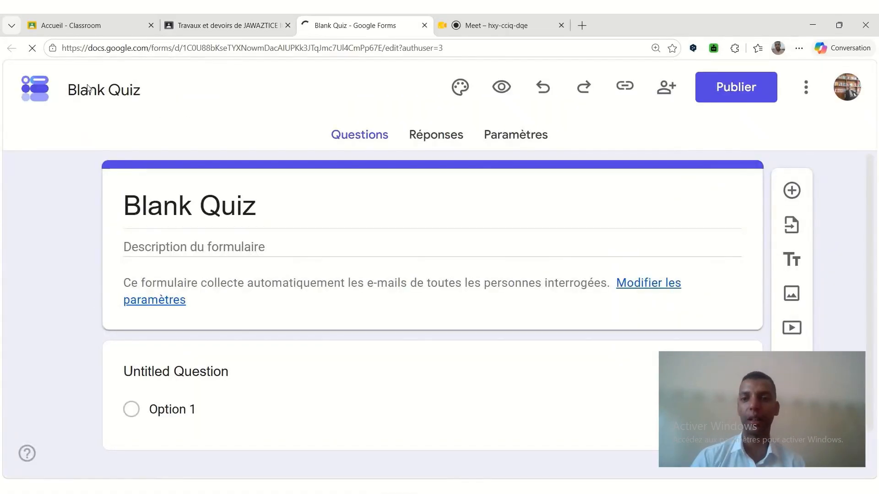
{"action": "left_click", "coordinate": [88, 89]}
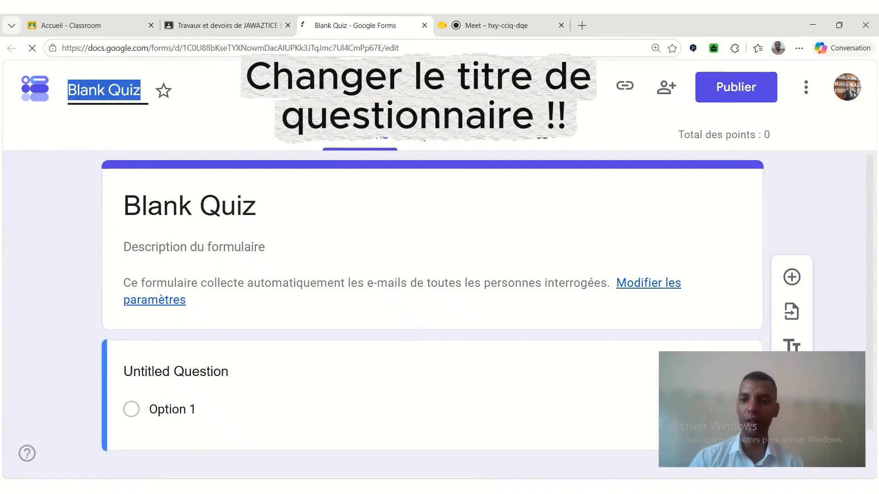
{"action": "type", "text": "test diagnost"}
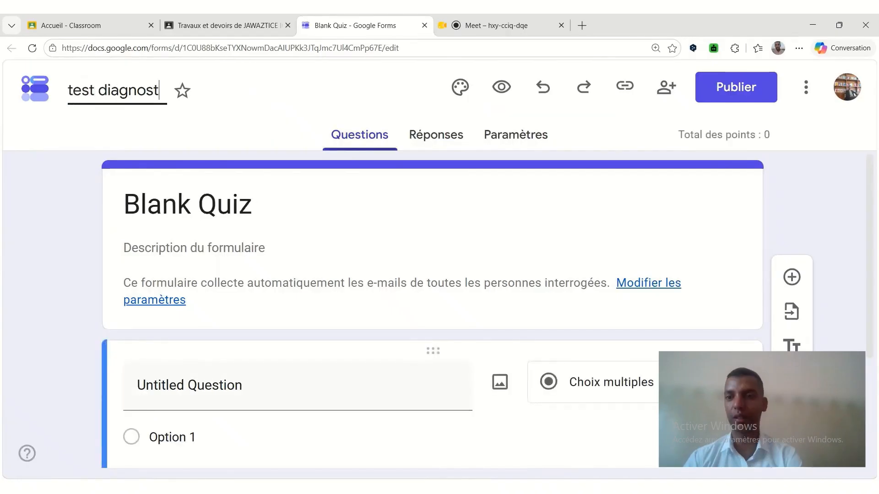
{"action": "type", "text": "ique"}
{"action": "key", "text": "Return"}
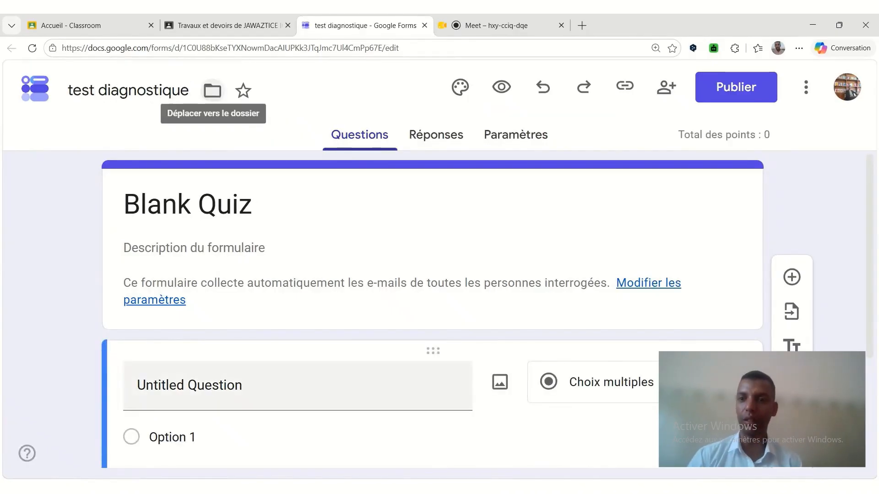
Copy the form's file name into the form's title heading, replacing "Blank Quiz".
{"action": "triple_click", "coordinate": [105, 92]}
{"action": "key", "text": "ctrl+c"}
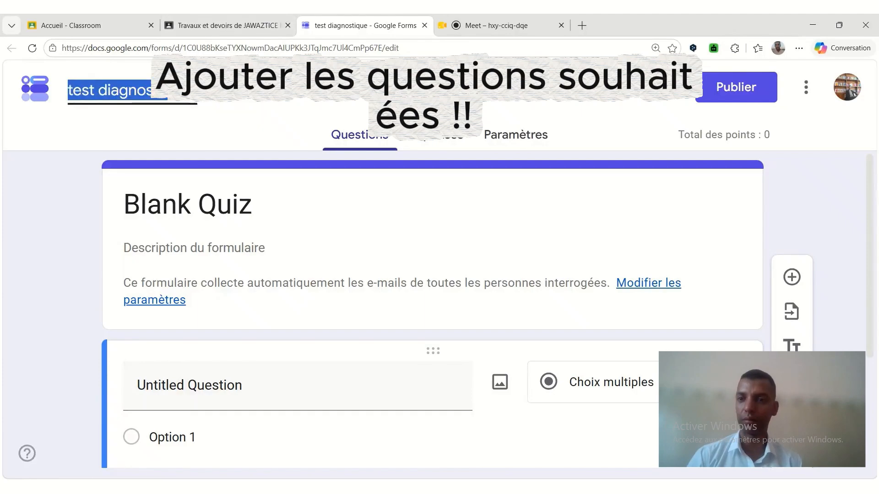
{"action": "triple_click", "coordinate": [133, 204]}
{"action": "key", "text": "ctrl+v"}
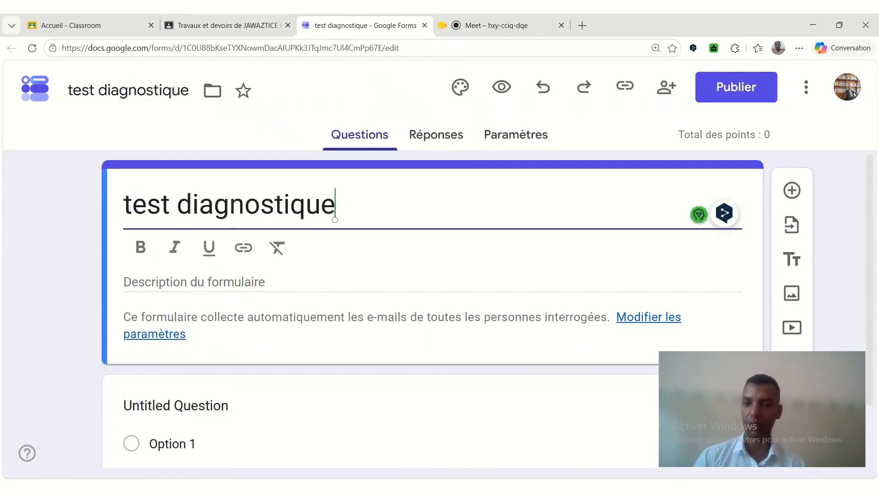
Change the untitled first question to "NOm et Prénom" and set its answer type to Réponse courte.
{"action": "left_click", "coordinate": [192, 405]}
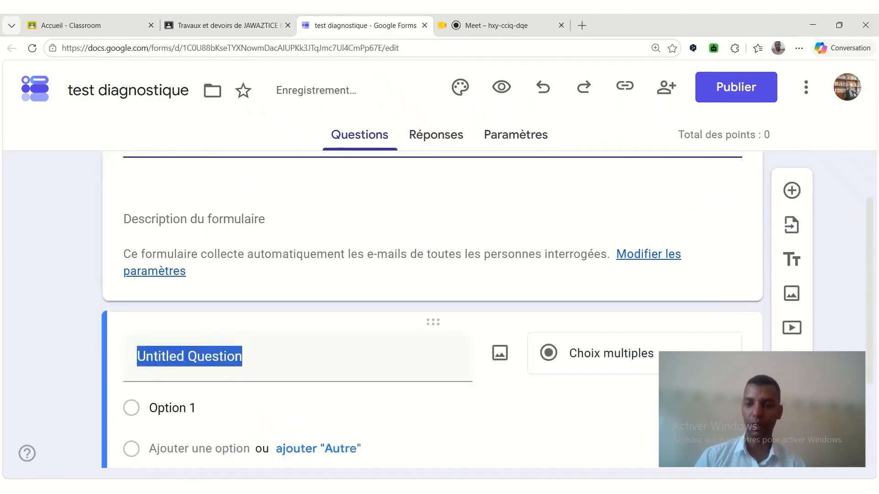
{"action": "type", "text": "NOm et Pré"}
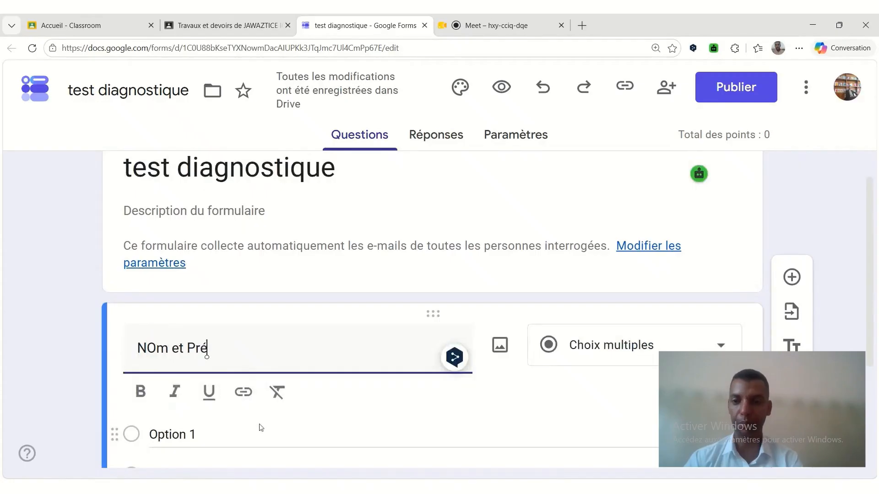
{"action": "type", "text": "nom"}
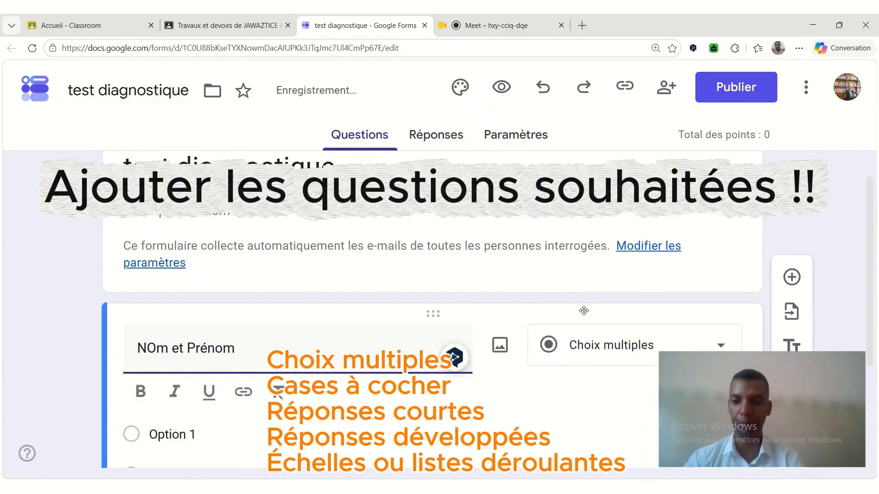
{"action": "left_click", "coordinate": [609, 345]}
{"action": "left_click", "coordinate": [590, 108]}
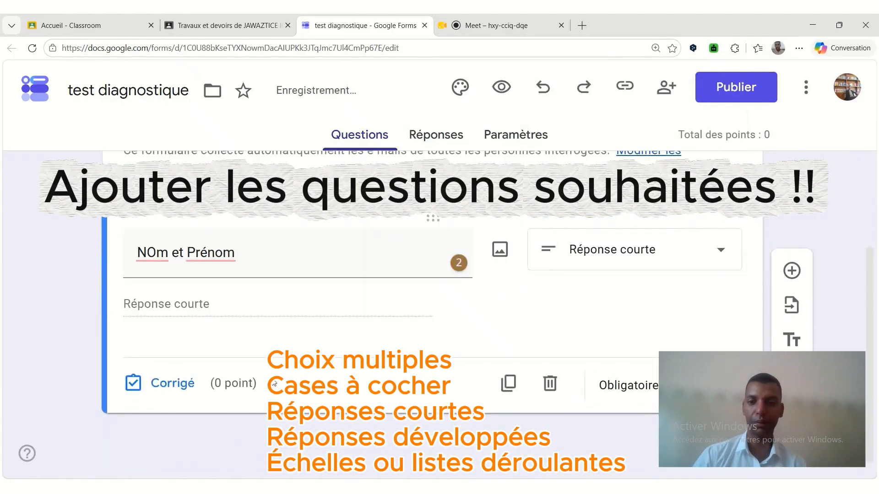
Duplicate the "NOm et Prénom" question and change the copy's text to "Classe ou groupe".
{"action": "left_click", "coordinate": [508, 383]}
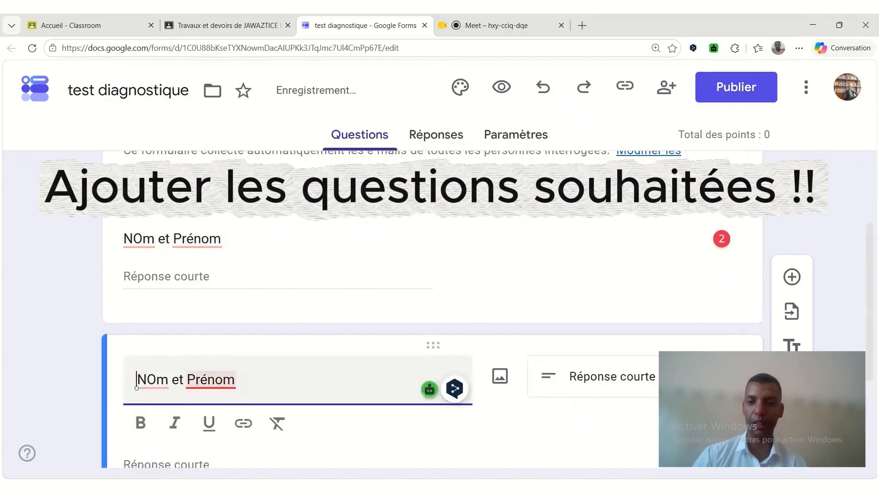
{"action": "triple_click", "coordinate": [136, 388]}
{"action": "type", "text": "Classe"}
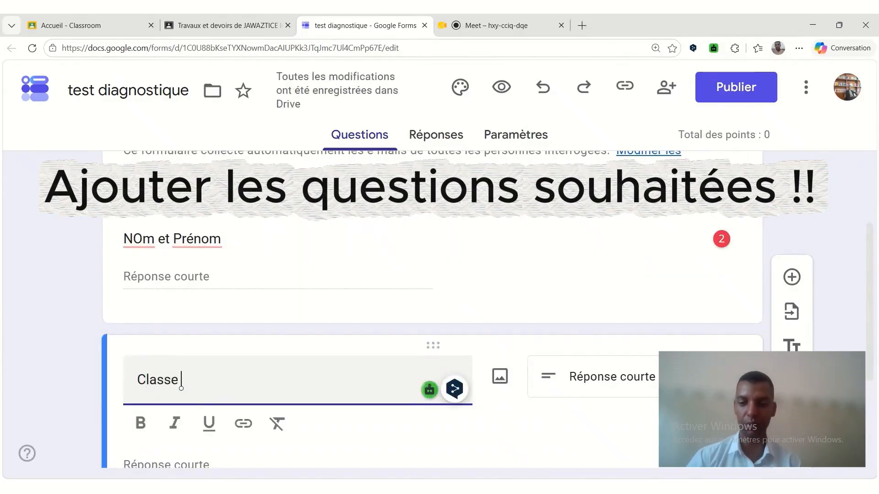
{"action": "type", "text": " ou groupe"}
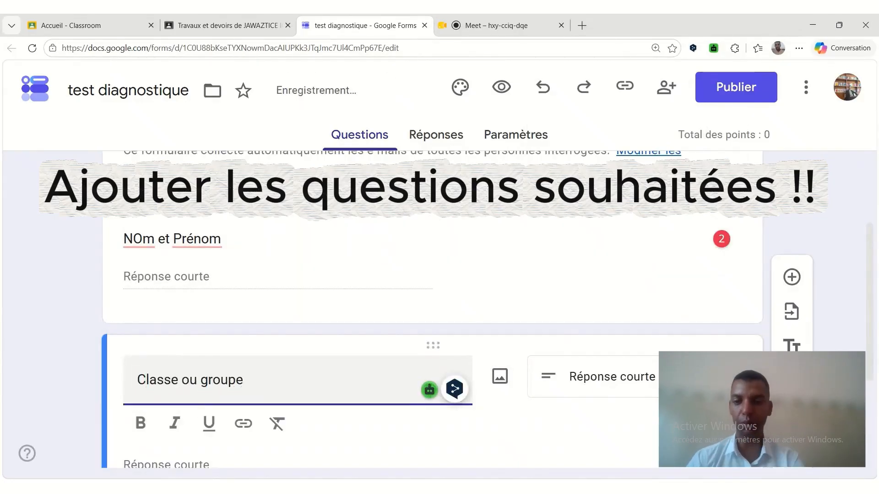
Return to the "NOm et Prénom" question and make answering it mandatory.
{"action": "scroll", "coordinate": [696, 344], "scroll_direction": "down", "scroll_amount": 3}
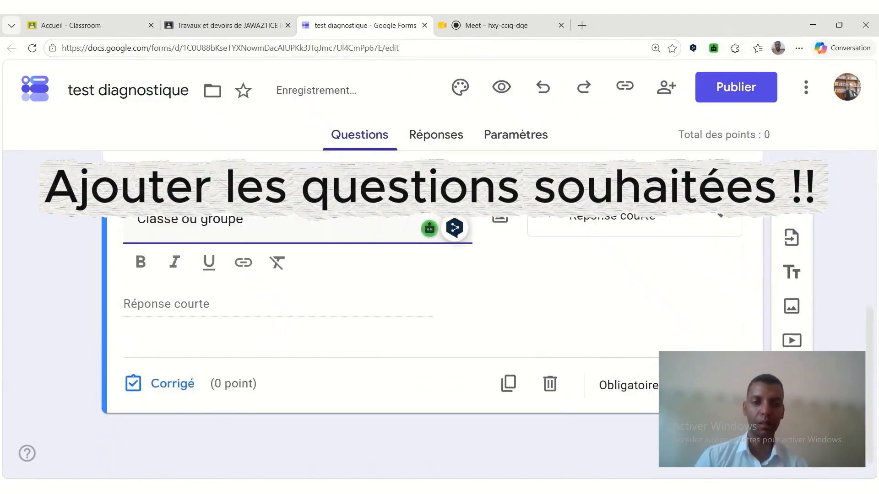
{"action": "scroll", "coordinate": [660, 335], "scroll_direction": "up", "scroll_amount": 5}
{"action": "left_click", "coordinate": [594, 347]}
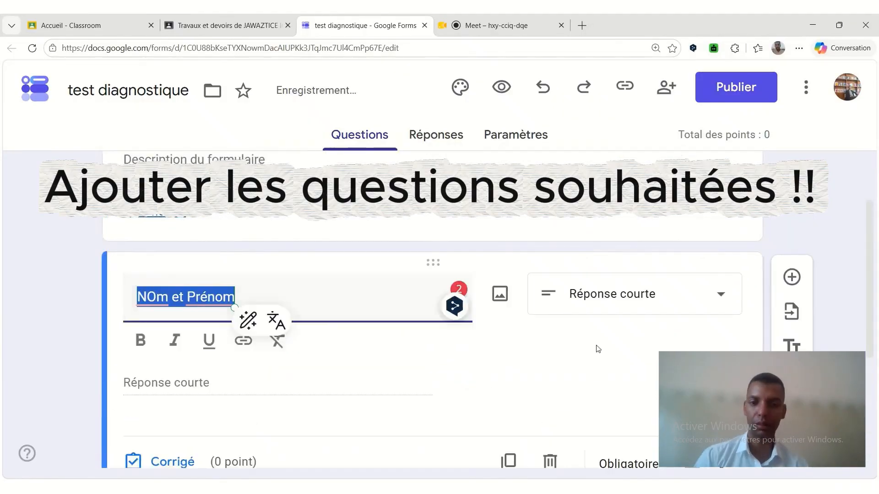
{"action": "left_click", "coordinate": [690, 466]}
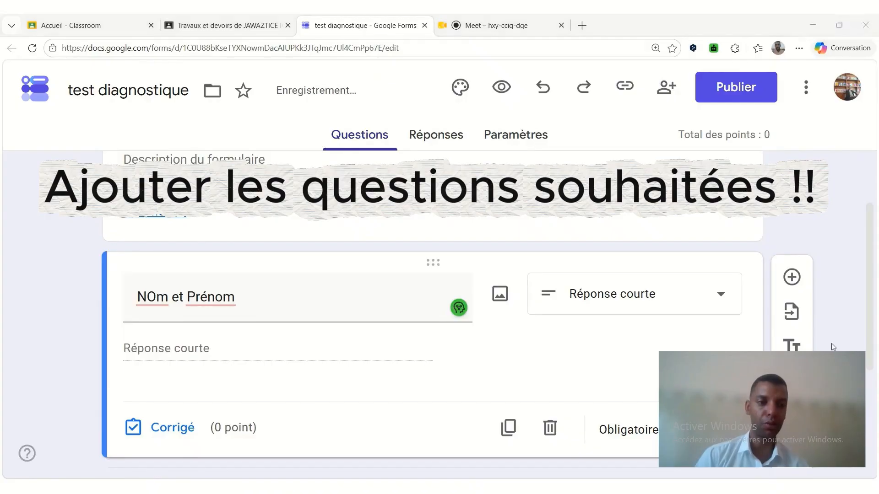
Add a new section after the "NOm et Prénom" question and title it "Partie : Connaissances".
{"action": "scroll", "coordinate": [704, 425], "scroll_direction": "down", "scroll_amount": 3}
{"action": "left_click", "coordinate": [792, 362]}
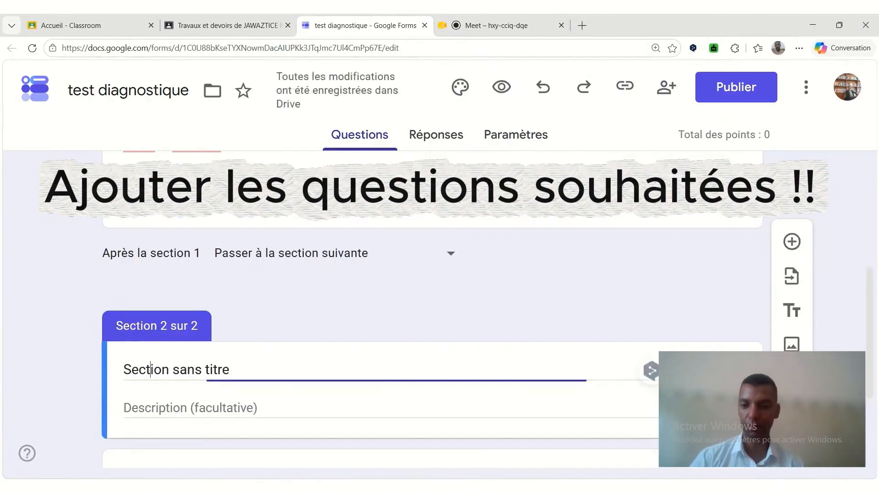
{"action": "left_click", "coordinate": [169, 370]}
{"action": "type", "text": "Part"}
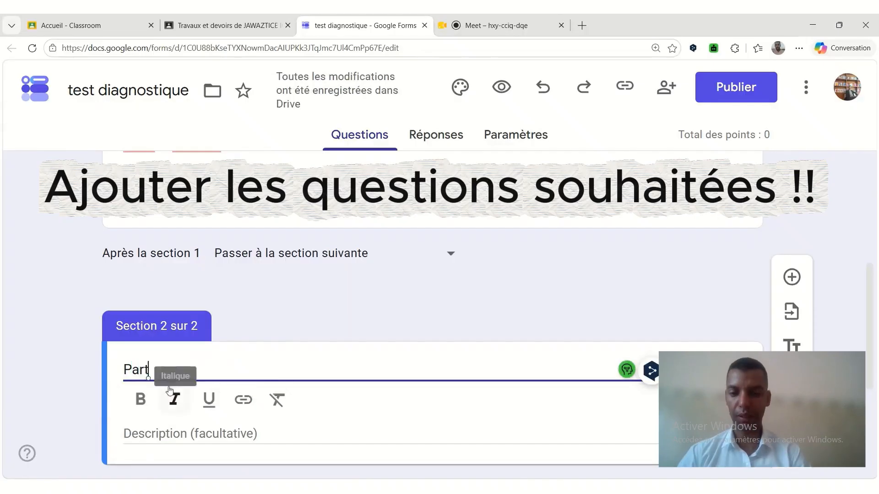
{"action": "type", "text": "ie : Conn"}
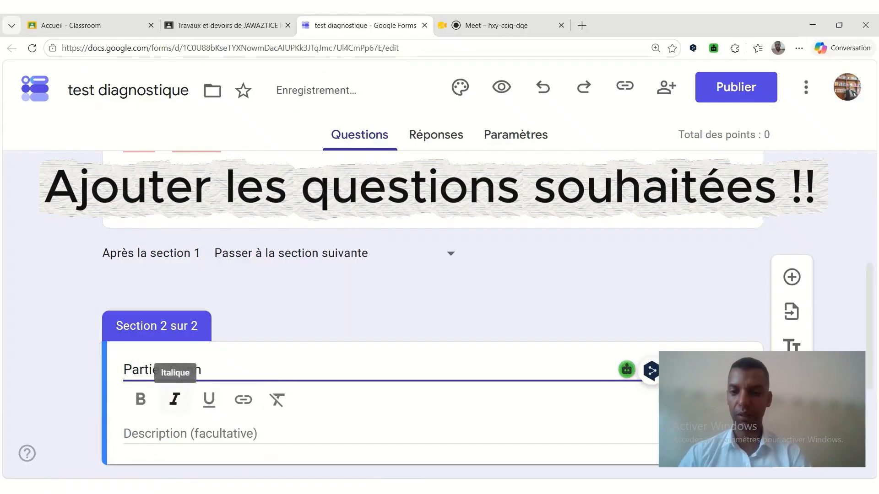
{"action": "type", "text": "aissances"}
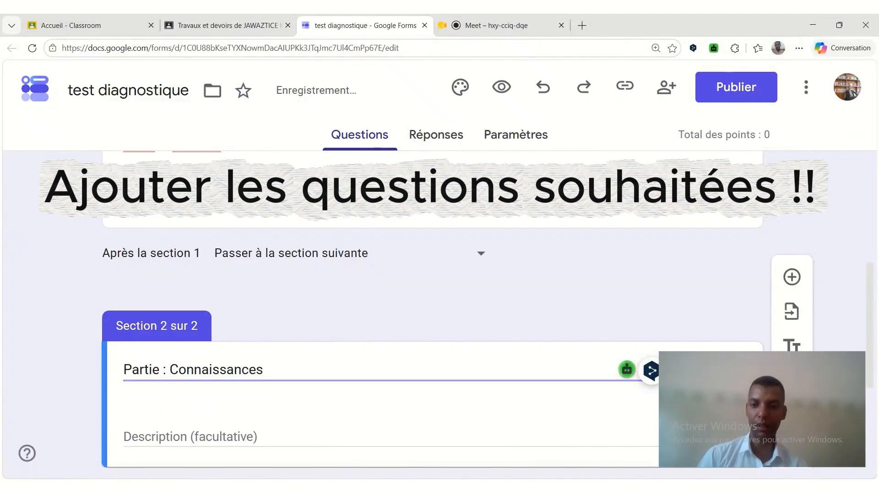
{"action": "left_click", "coordinate": [257, 427]}
Move the "Classe ou groupe" question out of section 2 into the first section.
{"action": "scroll", "coordinate": [205, 348], "scroll_direction": "down", "scroll_amount": 3}
{"action": "left_click", "coordinate": [187, 308]}
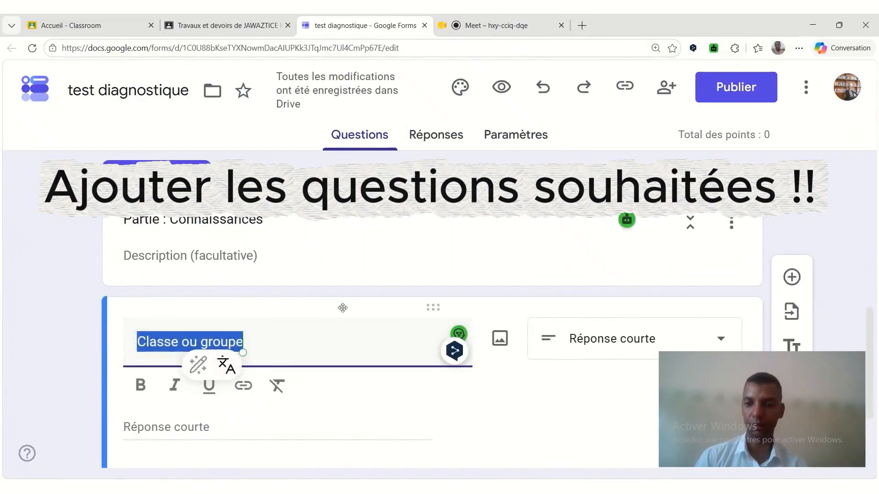
{"action": "left_click_drag", "start_coordinate": [434, 313], "coordinate": [435, 219]}
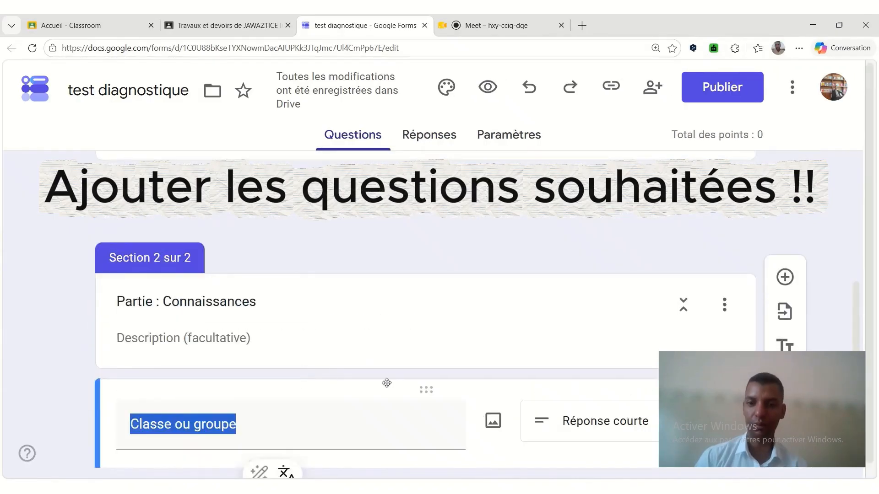
{"action": "mouse_move", "coordinate": [426, 390]}
{"action": "left_mouse_down"}
{"action": "mouse_move", "coordinate": [428, 188]}
{"action": "mouse_move", "coordinate": [436, 250]}
{"action": "mouse_move", "coordinate": [432, 405]}
{"action": "left_mouse_up"}
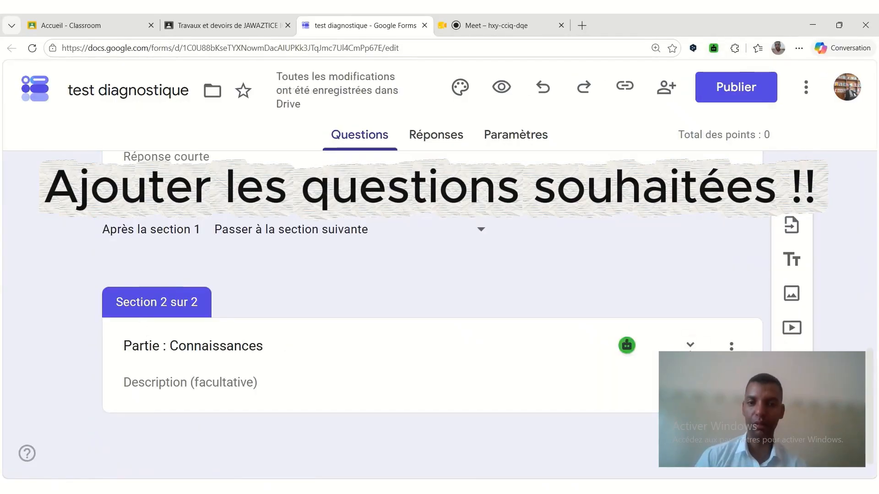
Add a question to the "Partie : Connaissances" section with the text "Que signifie l'acronyme TICE".
{"action": "left_click", "coordinate": [233, 346]}
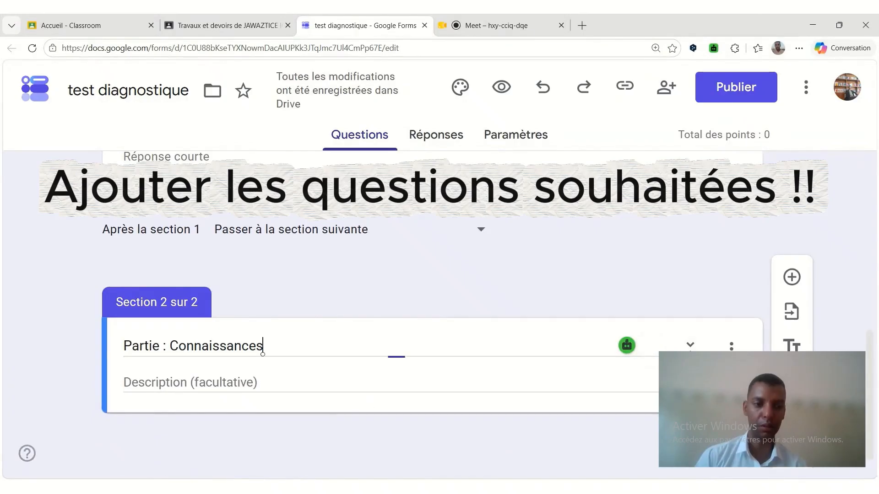
{"action": "left_click", "coordinate": [792, 277]}
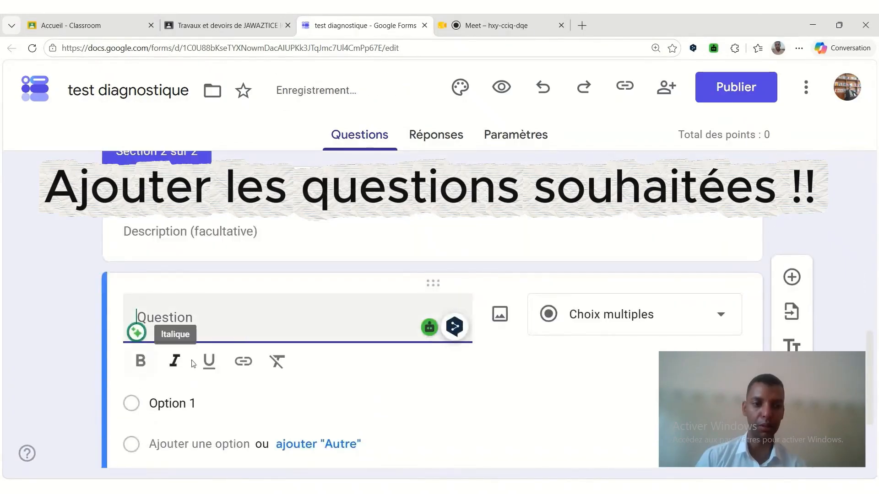
{"action": "type", "text": "Que s"}
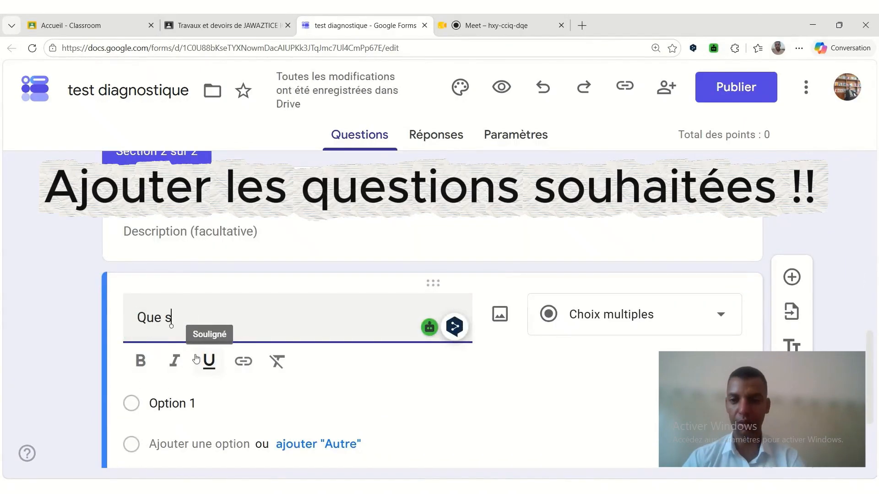
{"action": "type", "text": "ignifie l'a"}
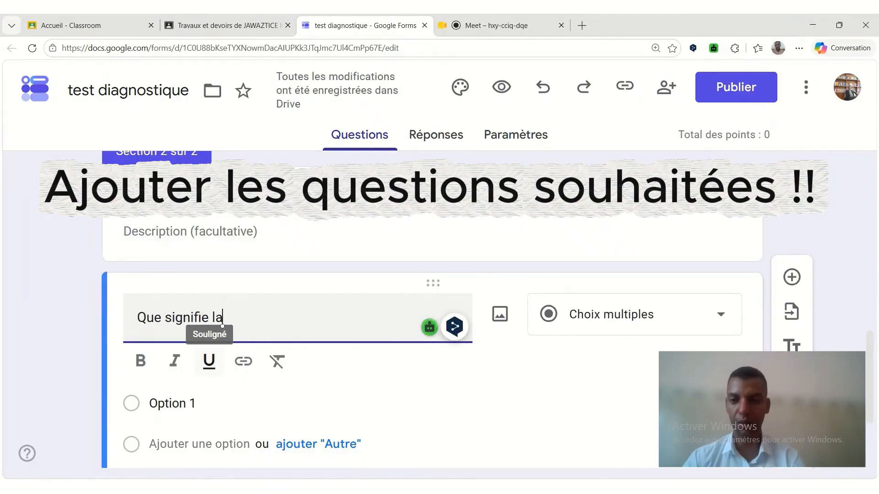
{"action": "key", "text": "BackSpace"}
{"action": "type", "text": "'acorny"}
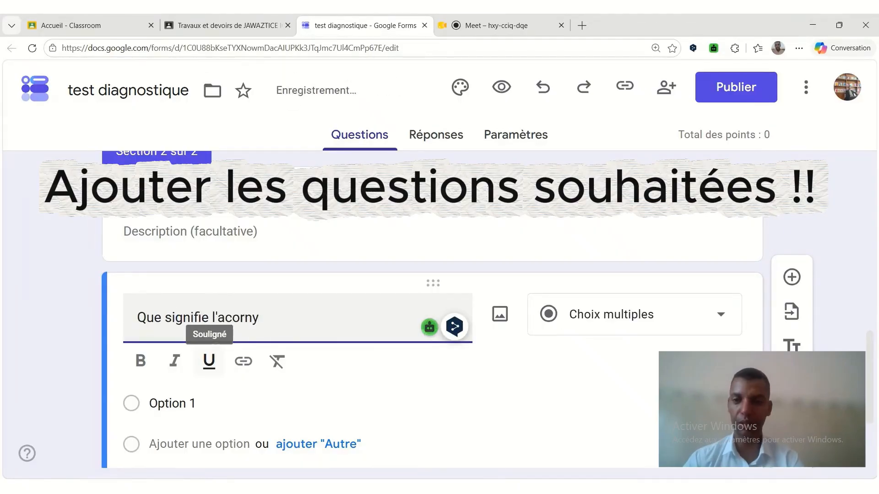
{"action": "key", "text": "BackSpace"}
{"action": "key", "text": "BackSpace"}
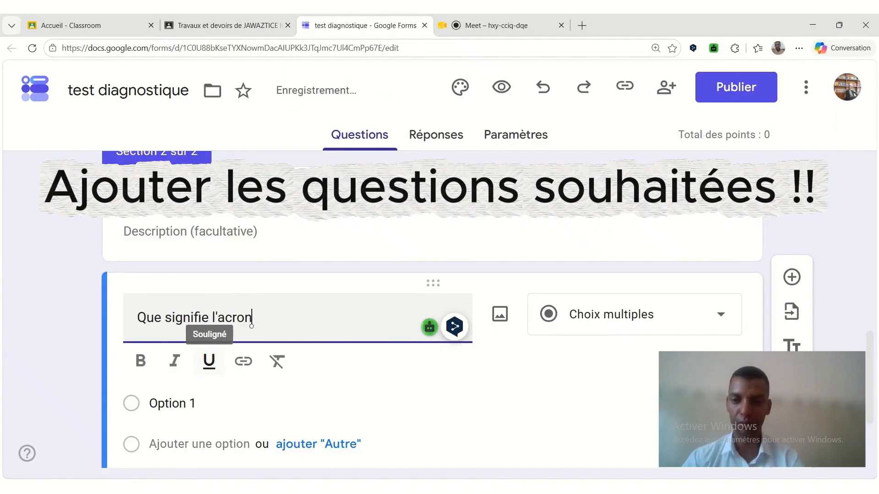
{"action": "type", "text": "nyme TICE"}
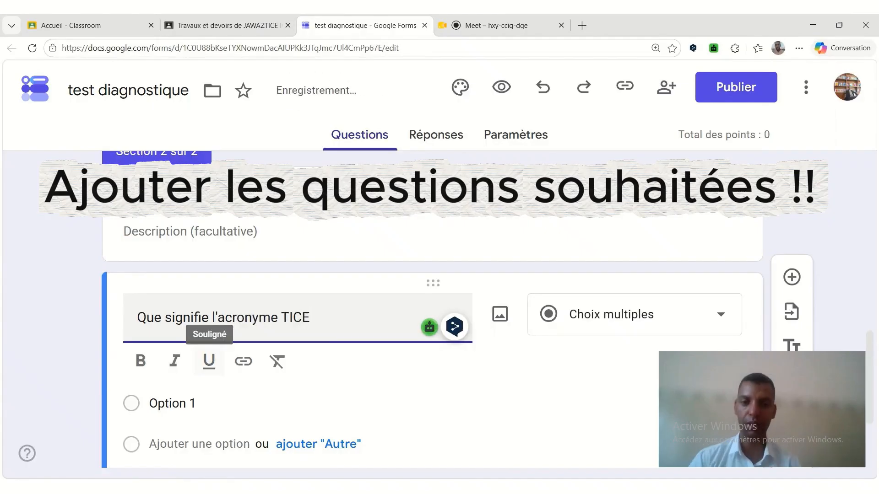
Change the TICE question to the "Réponse courte" type and make it worth 1 point in its answer key.
{"action": "left_click", "coordinate": [576, 319]}
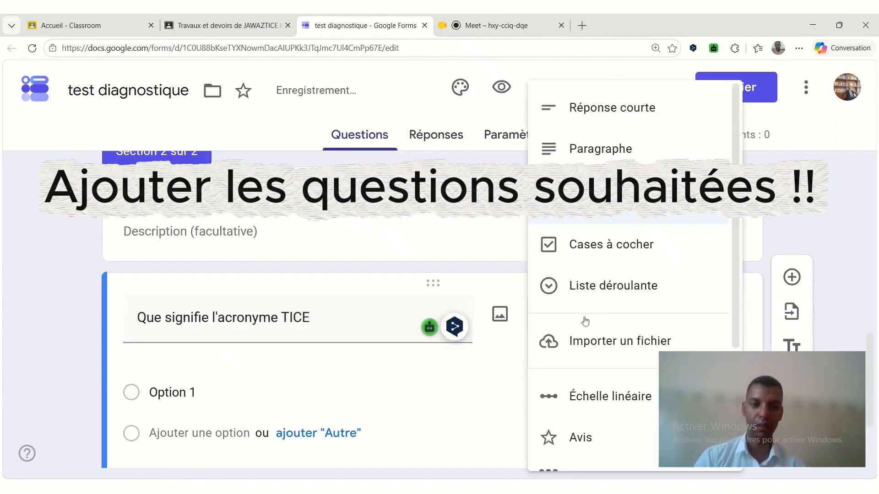
{"action": "left_click", "coordinate": [612, 108]}
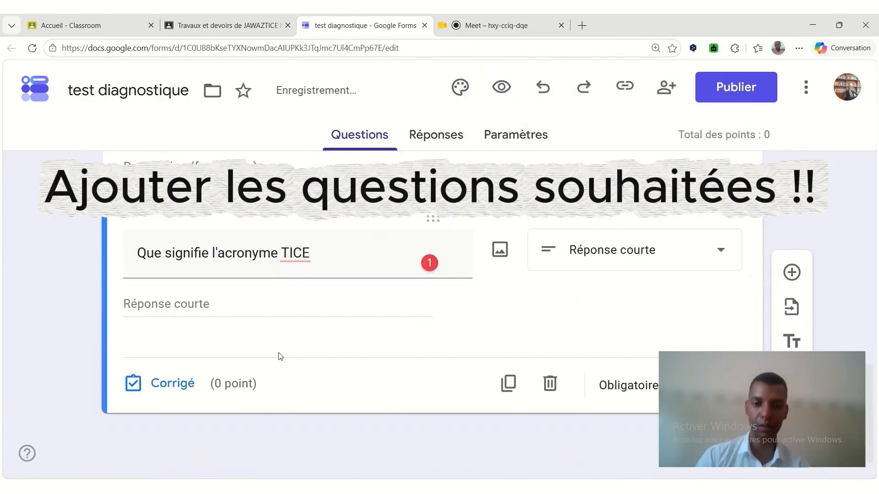
{"action": "left_click", "coordinate": [157, 385]}
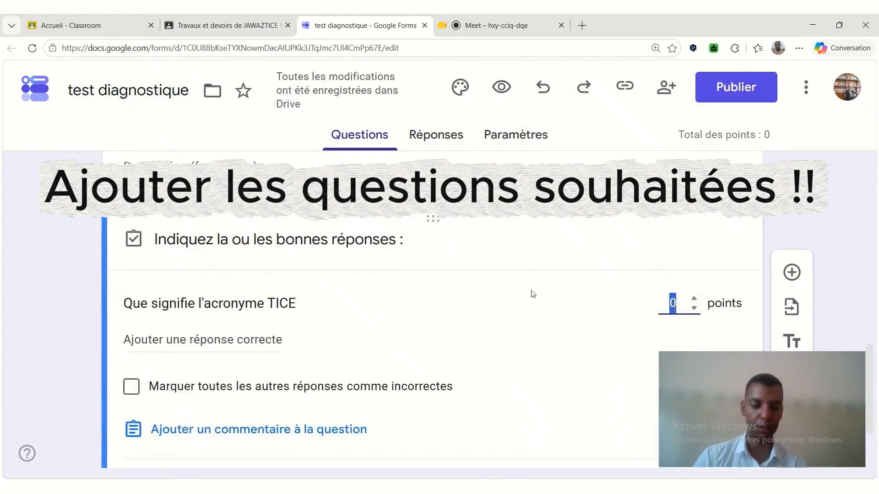
{"action": "type", "text": "1"}
{"action": "scroll", "coordinate": [304, 345], "scroll_direction": "down", "scroll_amount": 2}
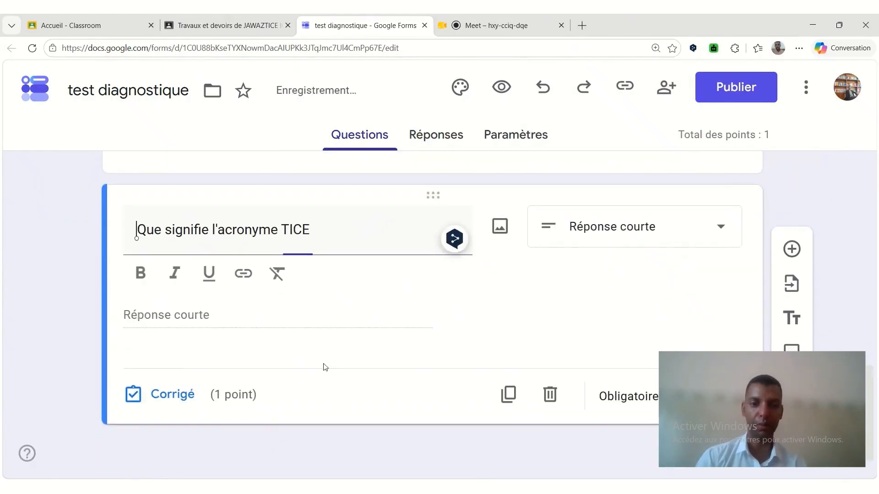
Publish the quiz form, and publish the "Test diagnostique" assignment in Google Classroom.
{"action": "scroll", "coordinate": [627, 370], "scroll_direction": "up", "scroll_amount": 4}
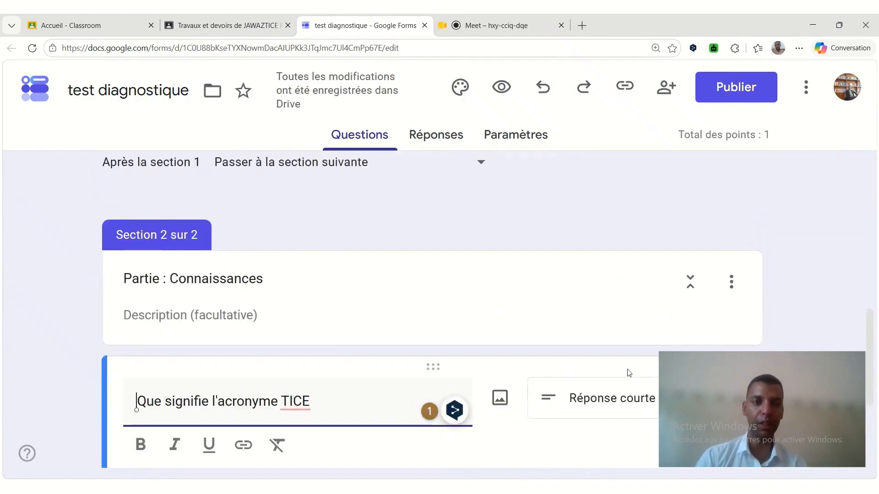
{"action": "scroll", "coordinate": [629, 373], "scroll_direction": "up", "scroll_amount": 10}
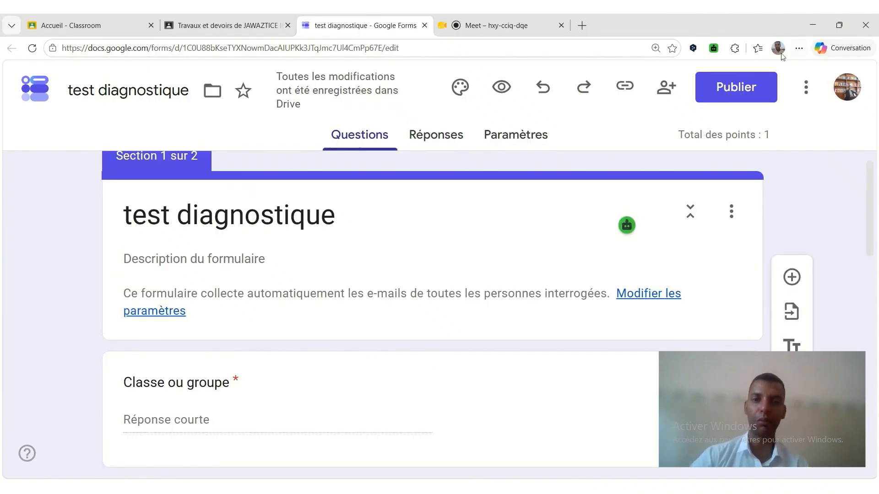
{"action": "left_click", "coordinate": [736, 87]}
{"action": "left_click", "coordinate": [601, 366]}
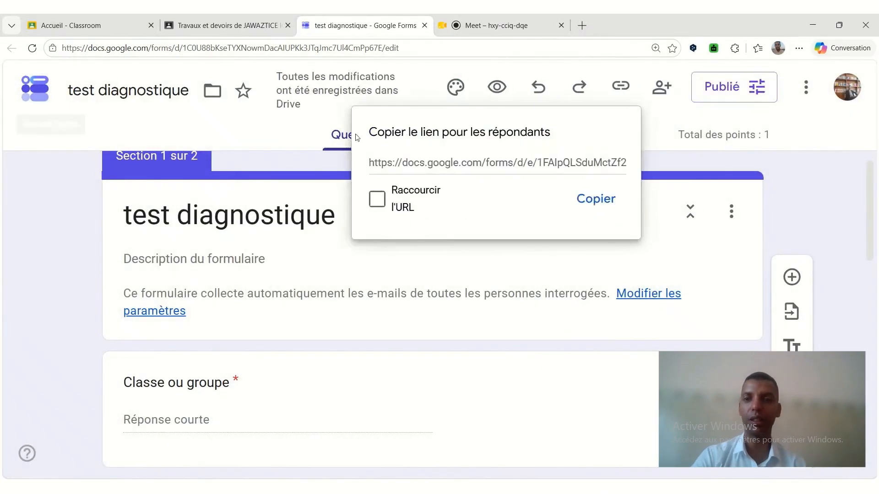
{"action": "left_click", "coordinate": [224, 26]}
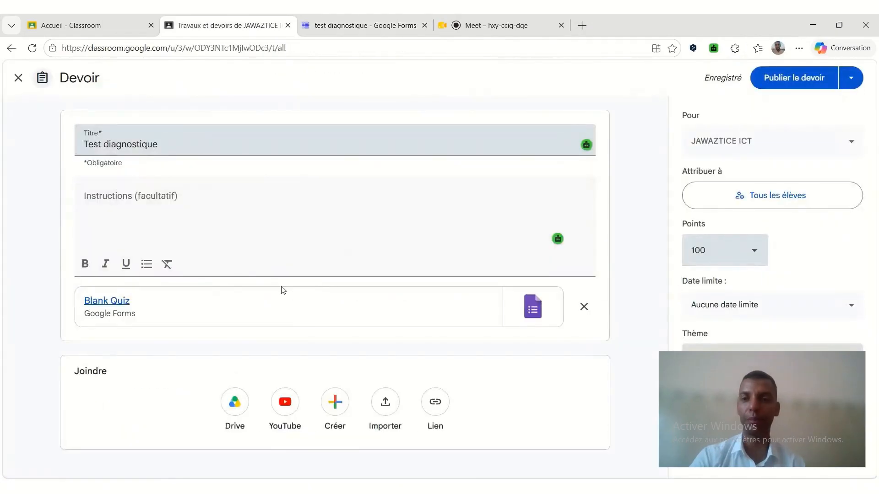
{"action": "left_click", "coordinate": [728, 81]}
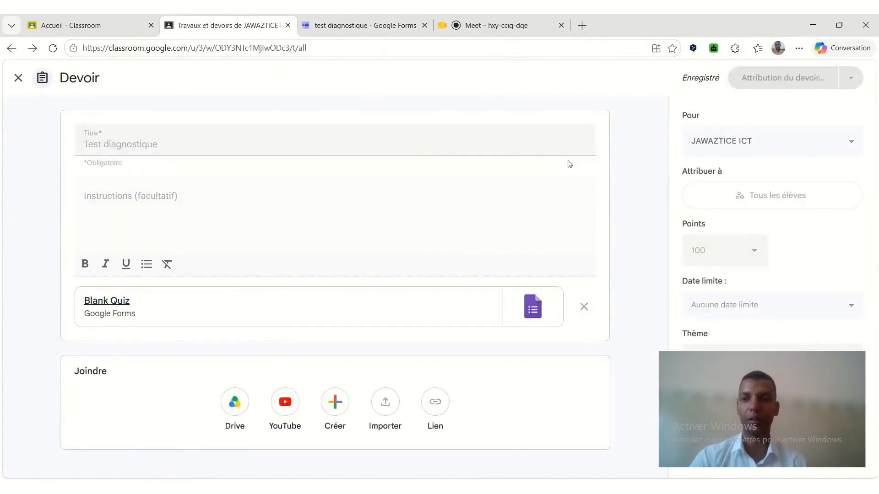
Expand the "Test diagnostique" assignment under "Test de positionnement" and look through its attached form in preview.
{"action": "scroll", "coordinate": [365, 334], "scroll_direction": "down", "scroll_amount": 2}
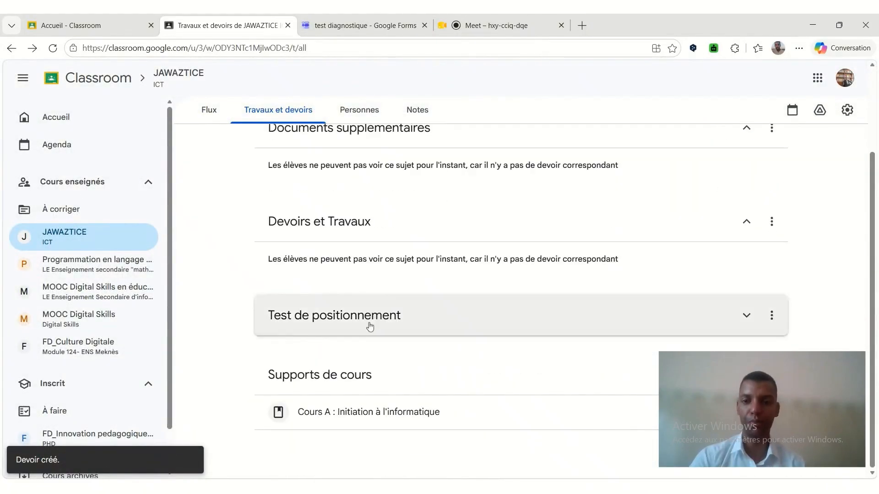
{"action": "left_click", "coordinate": [371, 311]}
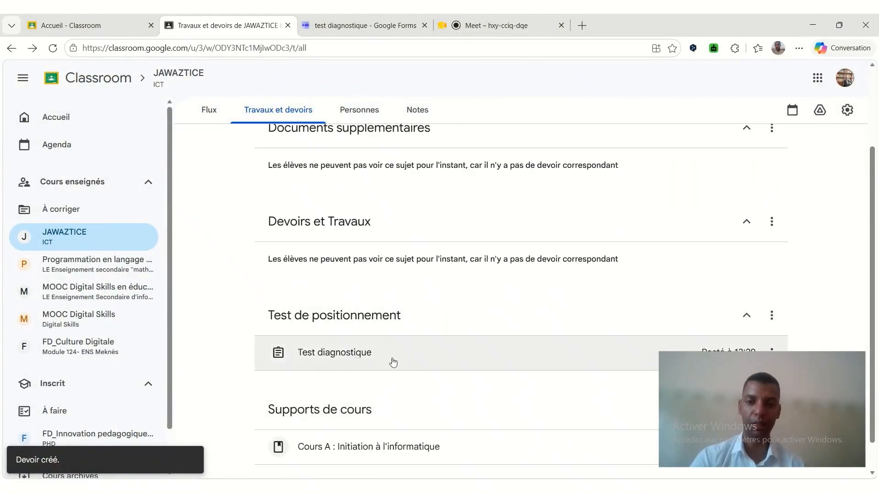
{"action": "left_click", "coordinate": [367, 360]}
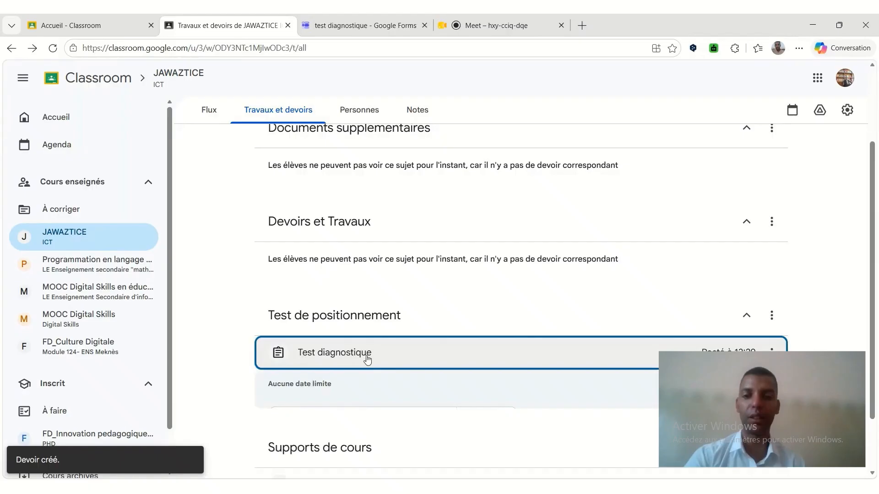
{"action": "left_click", "coordinate": [333, 270]}
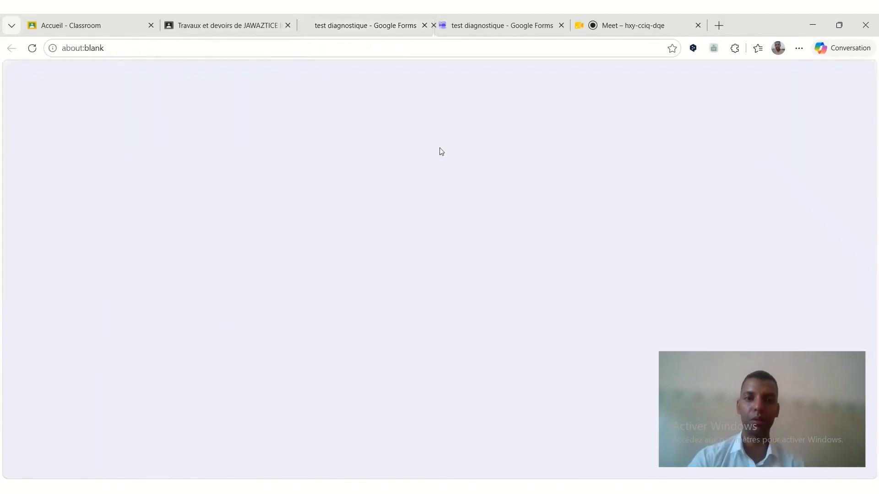
{"action": "scroll", "coordinate": [365, 255], "scroll_direction": "down", "scroll_amount": 7}
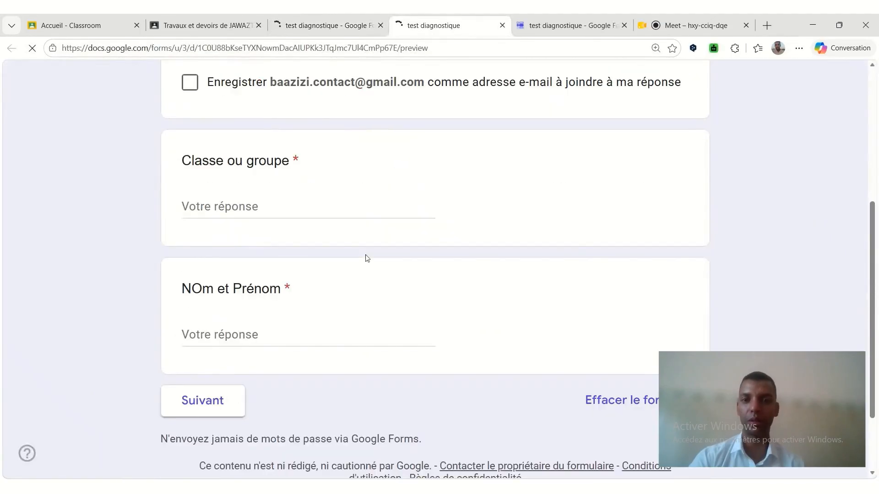
{"action": "scroll", "coordinate": [223, 302], "scroll_direction": "up", "scroll_amount": 2}
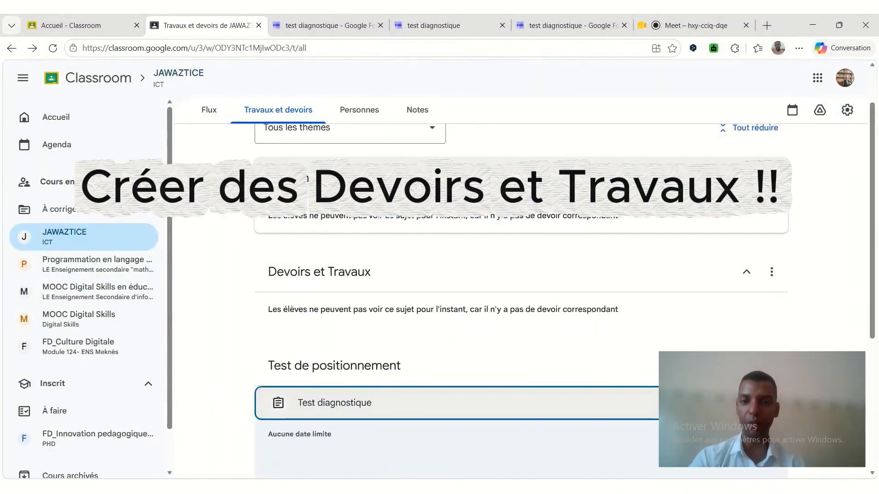
Create a new question in the JAWAZTICE classwork with the text "Que signifie l'acronyme TICE ?".
{"action": "scroll", "coordinate": [291, 217], "scroll_direction": "up", "scroll_amount": 3}
{"action": "left_click", "coordinate": [284, 146]}
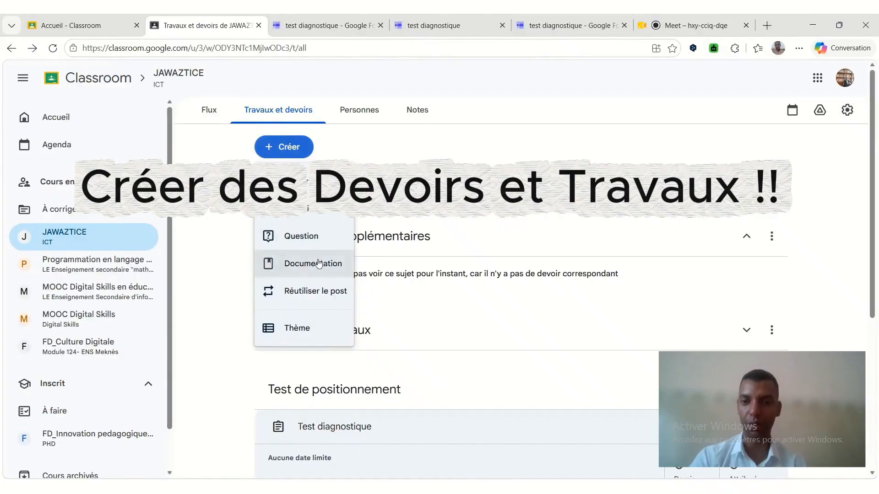
{"action": "left_click", "coordinate": [305, 237]}
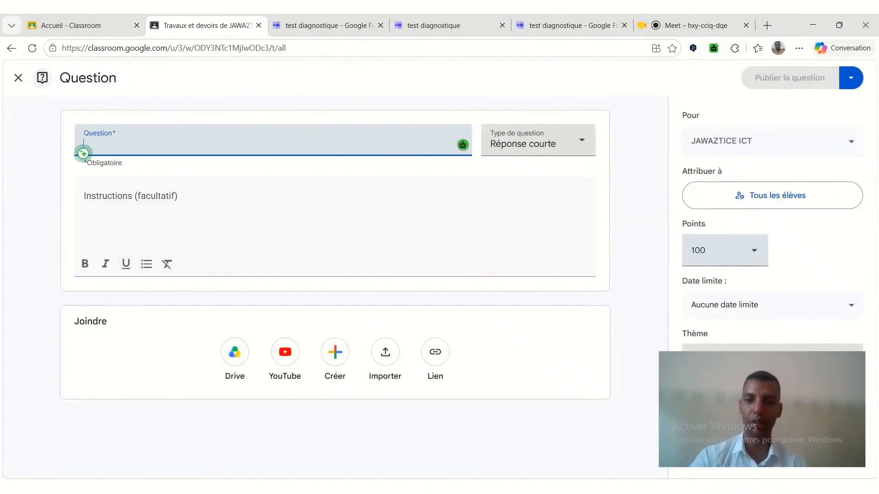
{"action": "type", "text": "Que si"}
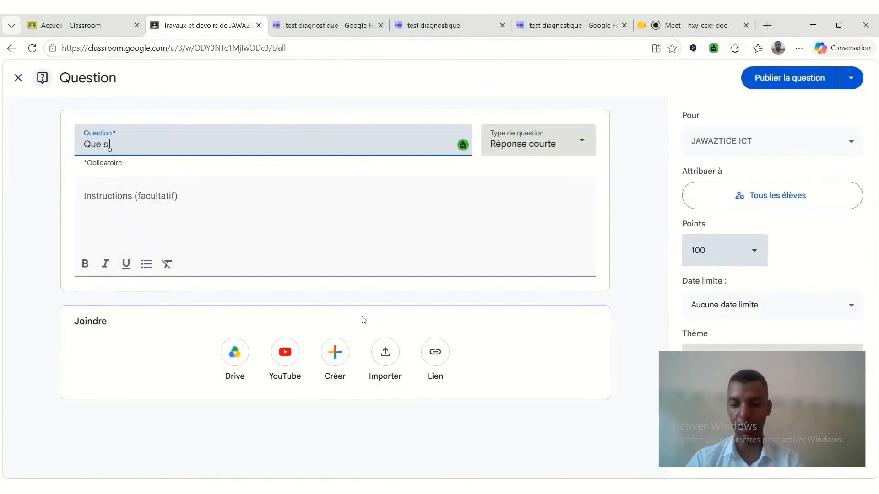
{"action": "type", "text": "gnifie l'acro"}
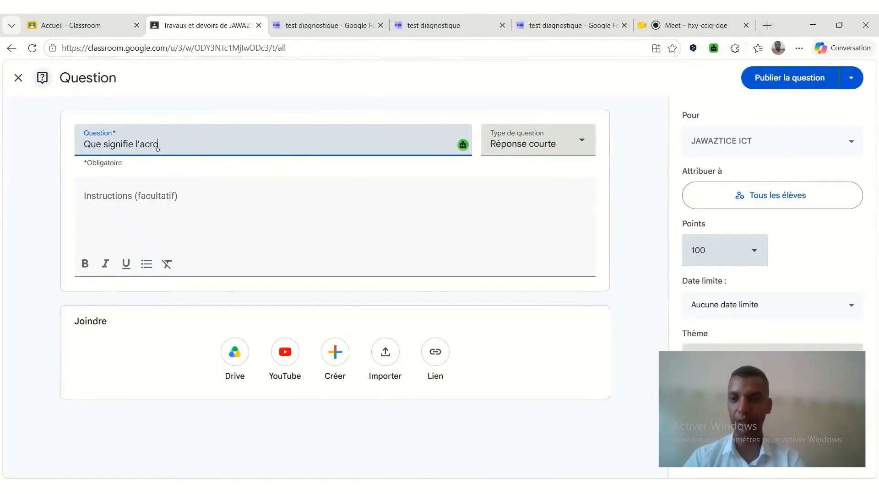
{"action": "type", "text": "nyu"}
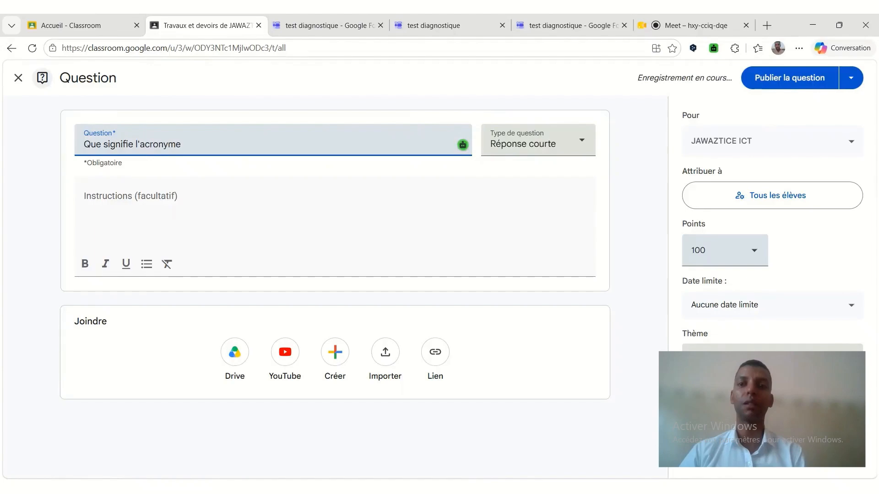
{"action": "type", "text": " ?"}
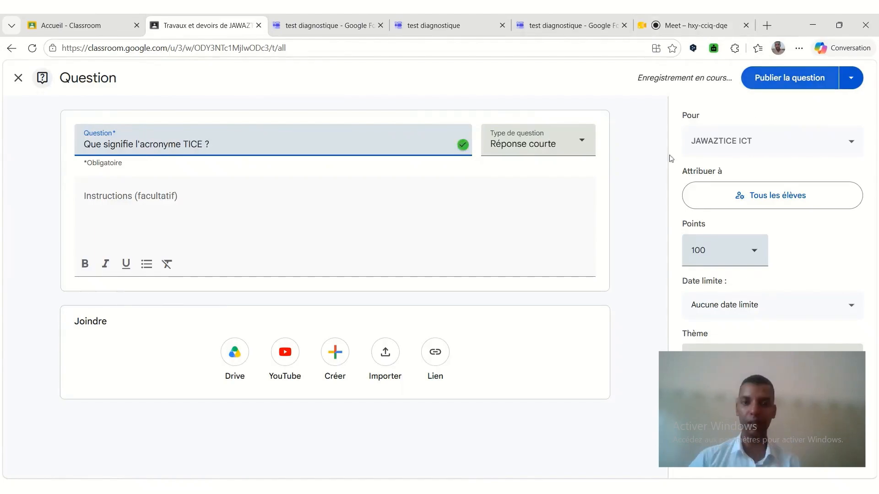
Change the question type to "Choix multiples" and enter "Technologie Information et Communication dans l'ensiegnement" as the first option.
{"action": "left_click", "coordinate": [539, 152]}
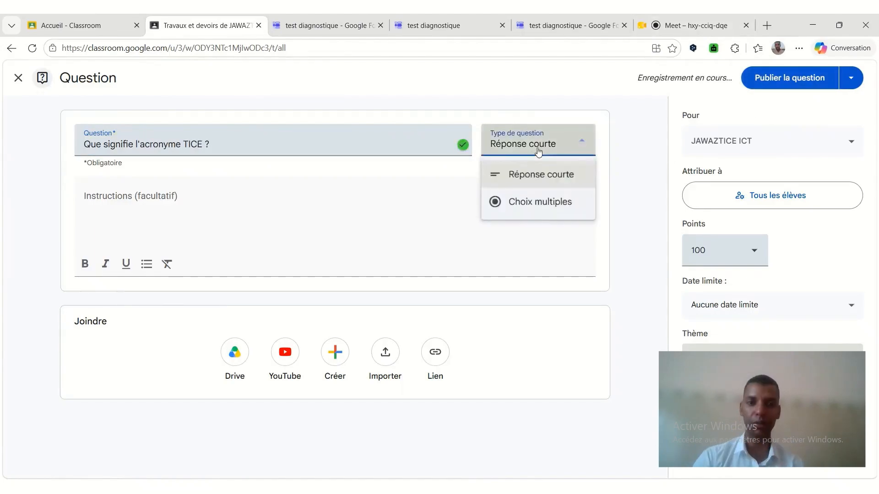
{"action": "left_click", "coordinate": [540, 202]}
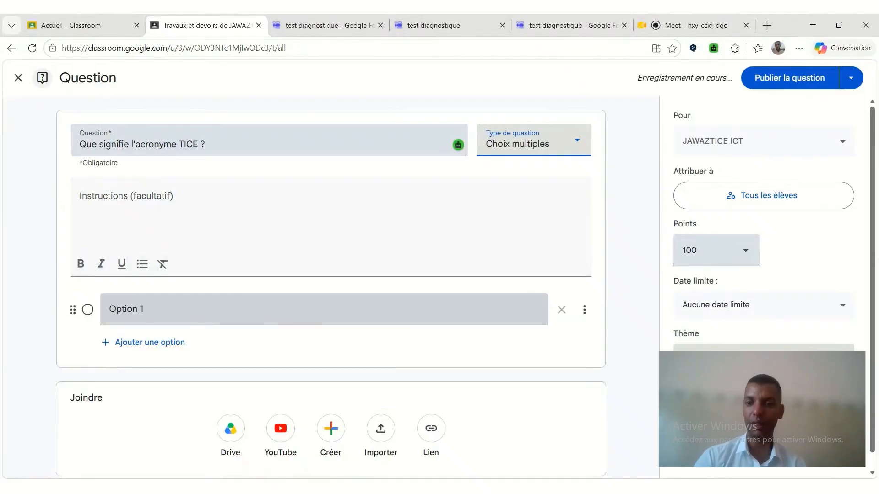
{"action": "triple_click", "coordinate": [140, 310]}
{"action": "type", "text": "Te"}
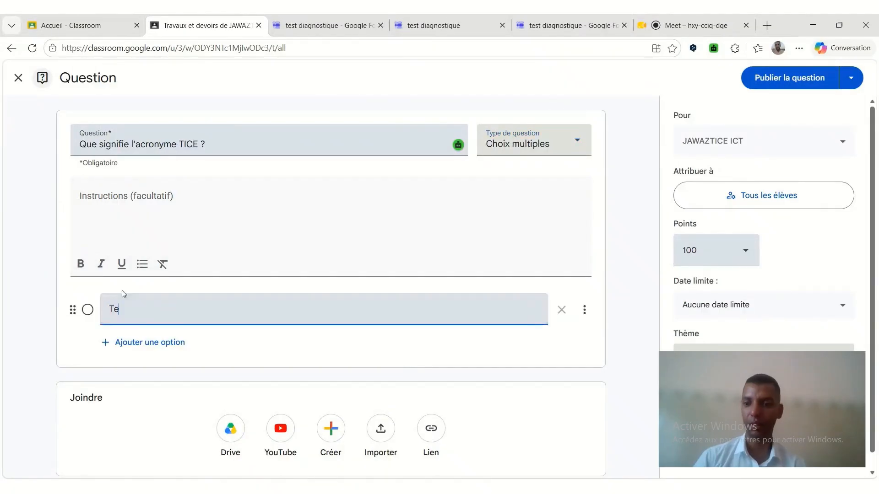
{"action": "type", "text": "chnologi"}
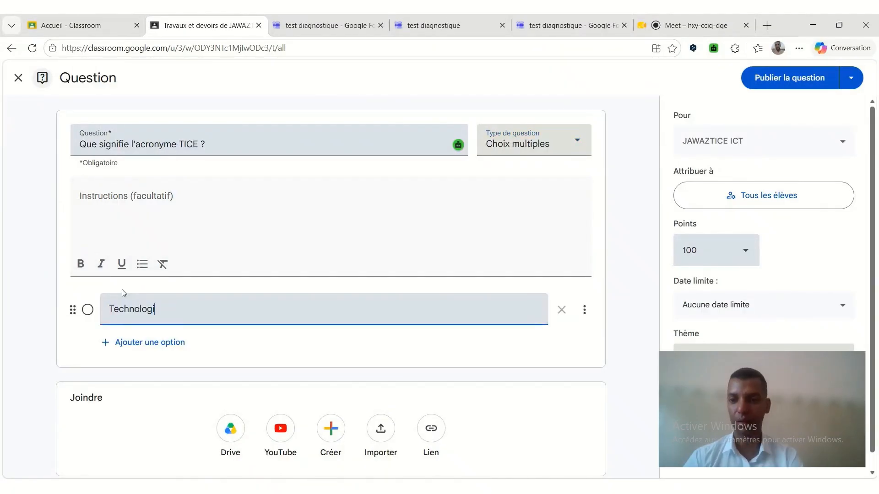
{"action": "type", "text": "e I"}
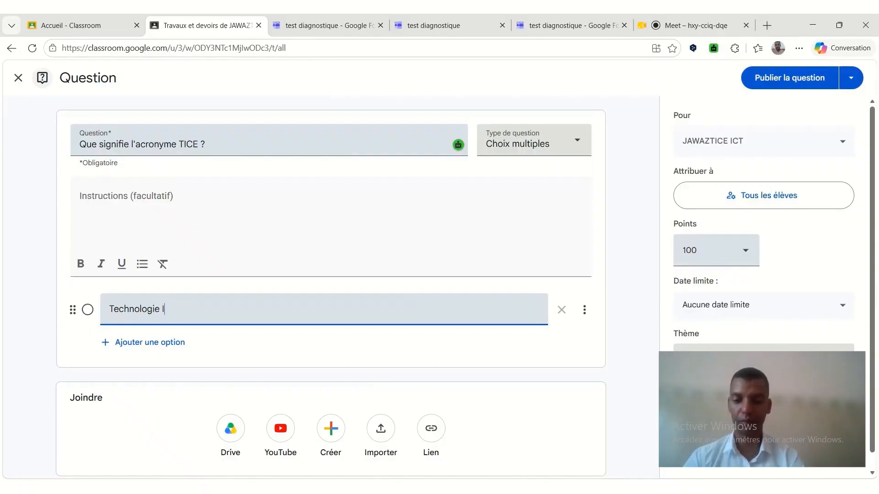
{"action": "type", "text": "nformation et Co"}
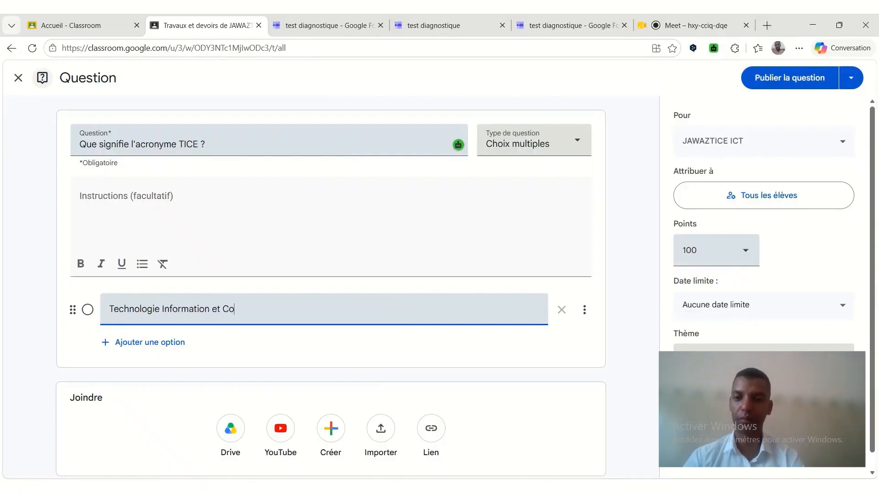
{"action": "type", "text": "mmunication dan"}
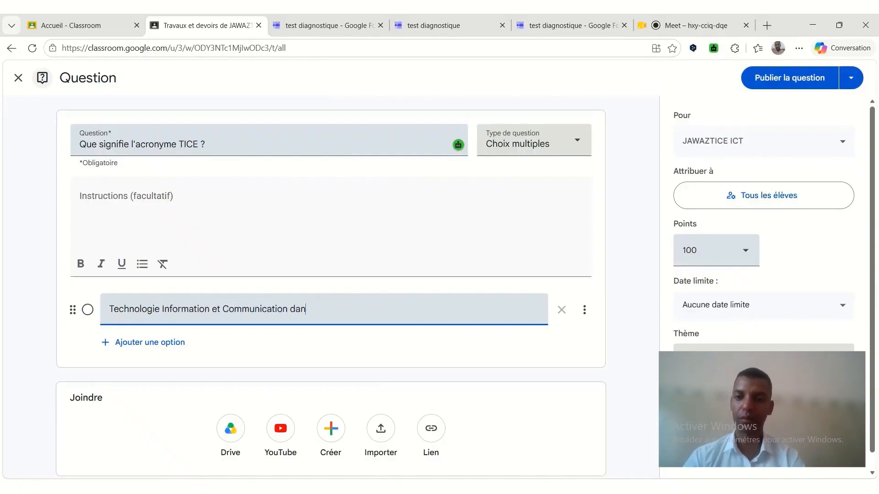
{"action": "type", "text": "s l'ensiegnem"}
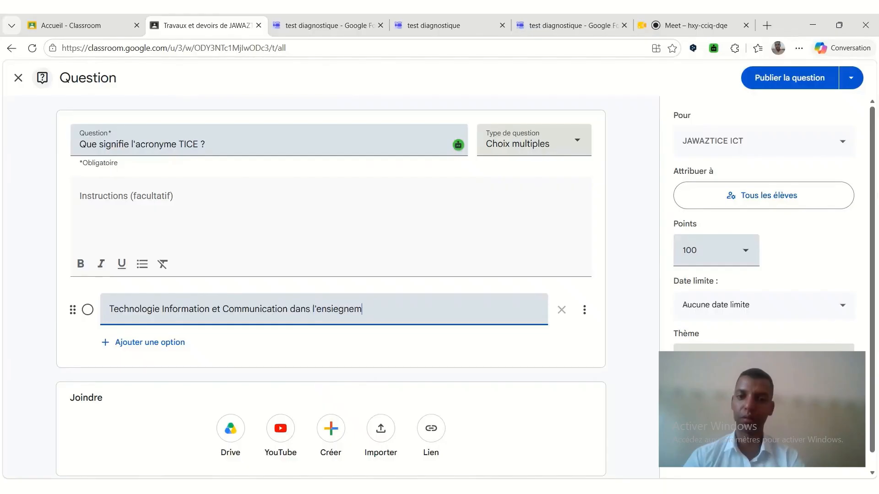
{"action": "type", "text": "ent"}
Add a second option by copying the first one and changing its wording to "Technologie Informatique et Communication dans l'ensiegnement".
{"action": "left_click", "coordinate": [138, 343]}
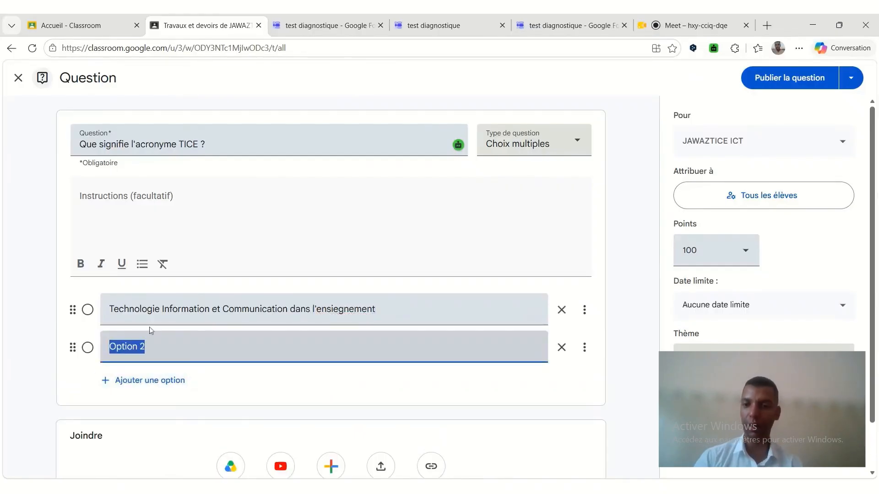
{"action": "left_click", "coordinate": [161, 310]}
{"action": "key", "text": "ctrl+c"}
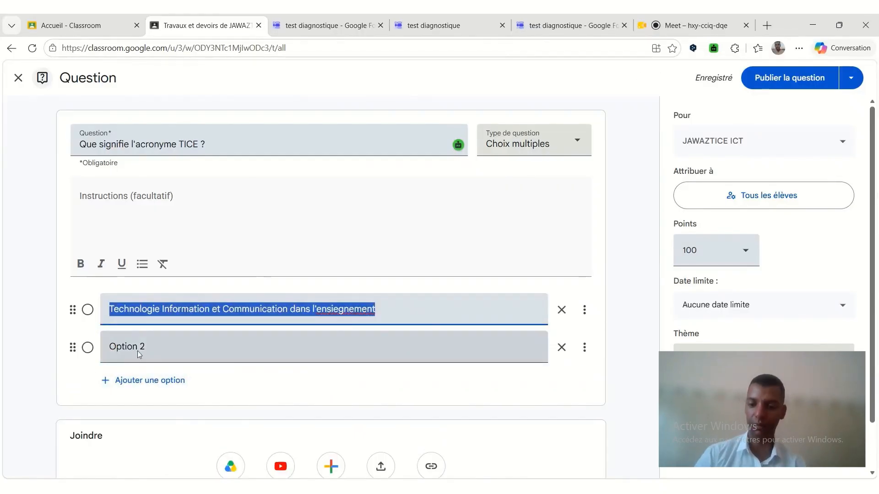
{"action": "left_click", "coordinate": [139, 348]}
{"action": "key", "text": "ctrl+v"}
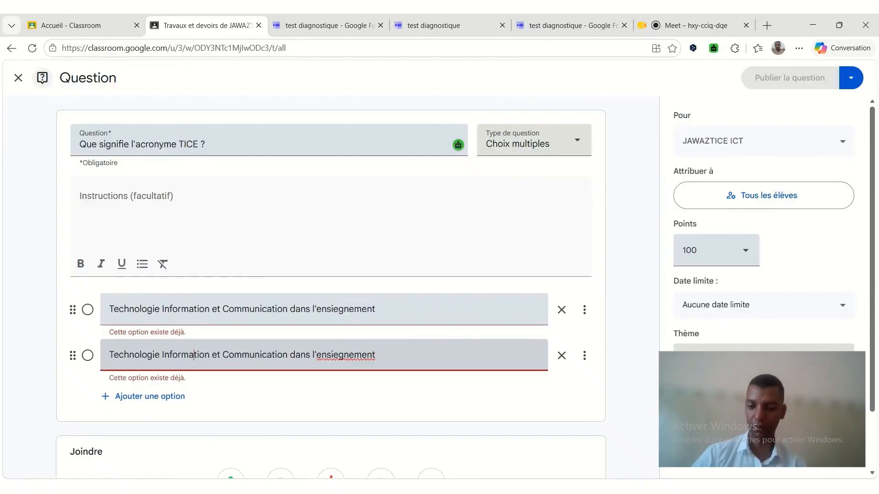
{"action": "double_click", "coordinate": [194, 355]}
{"action": "type", "text": "Informati"}
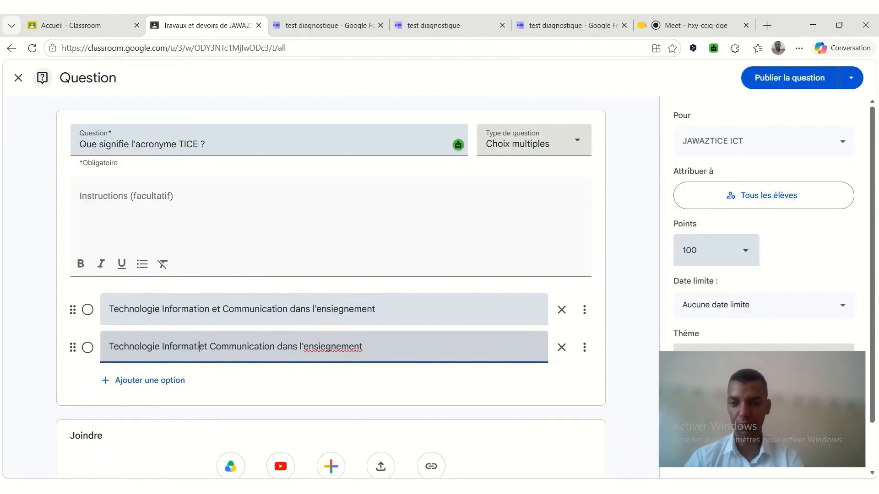
{"action": "type", "text": "que"}
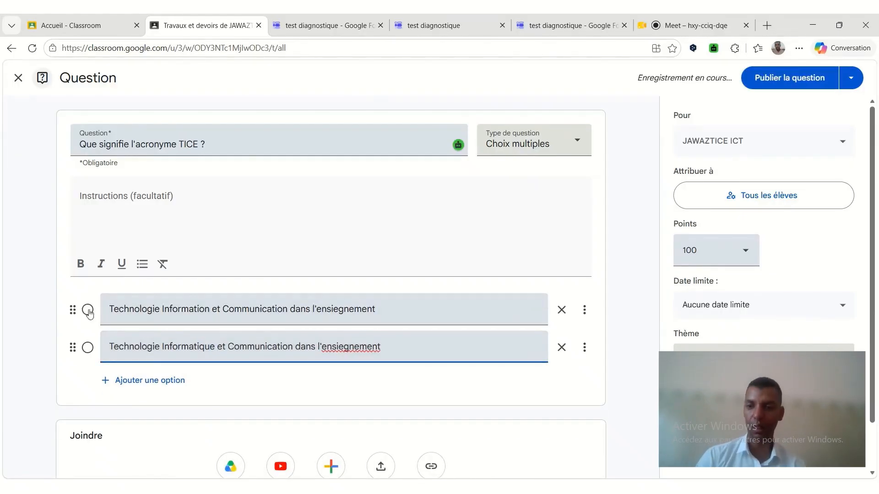
Add a third answer option reading "Aucune réponse est correcte".
{"action": "left_click", "coordinate": [585, 312]}
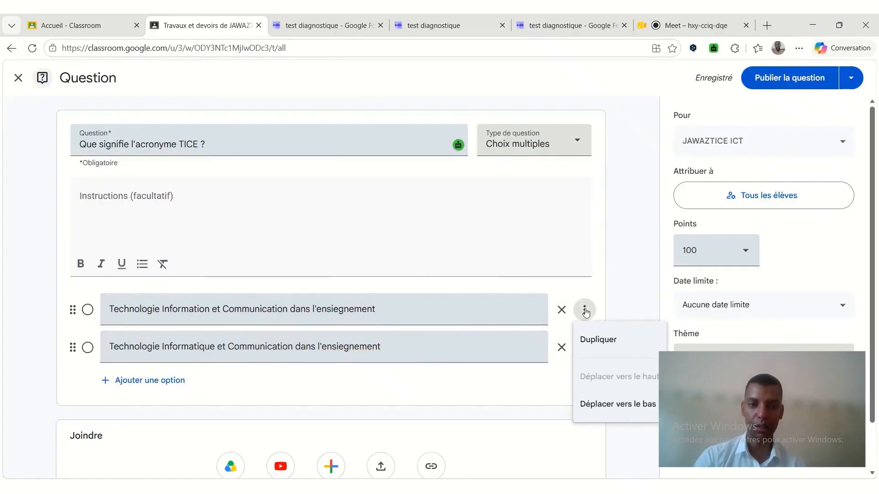
{"action": "left_click", "coordinate": [630, 272]}
{"action": "scroll", "coordinate": [621, 274], "scroll_direction": "down", "scroll_amount": 1}
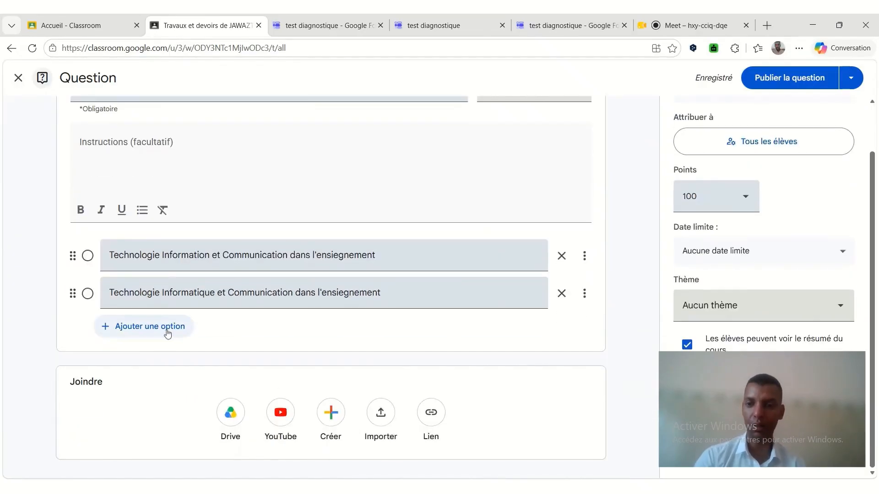
{"action": "left_click", "coordinate": [167, 329]}
{"action": "type", "text": "Aucu"}
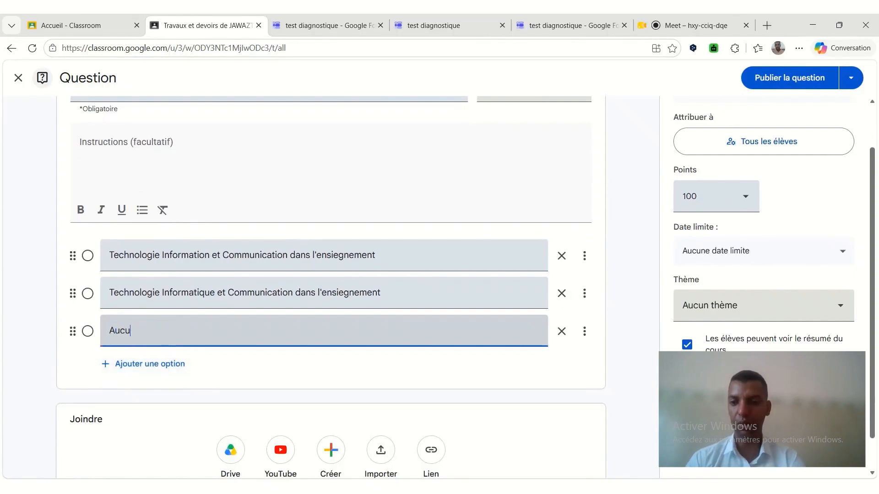
{"action": "type", "text": "ne réponse es"}
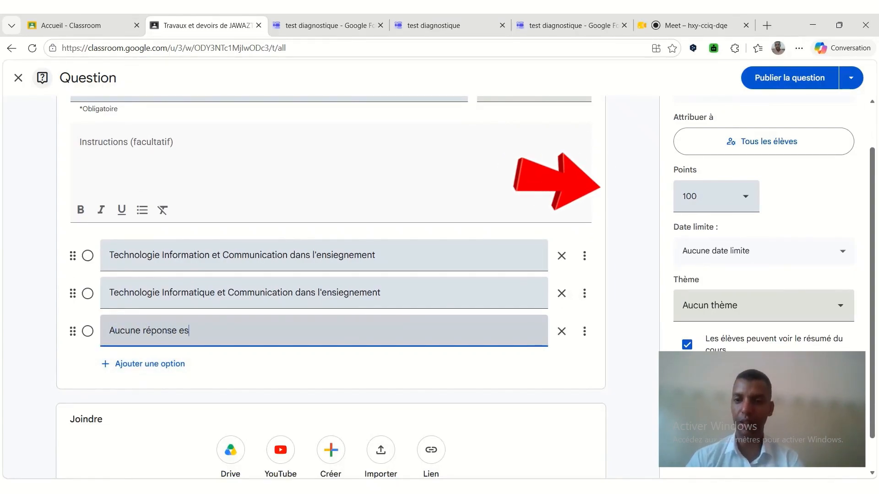
{"action": "type", "text": "t correcte"}
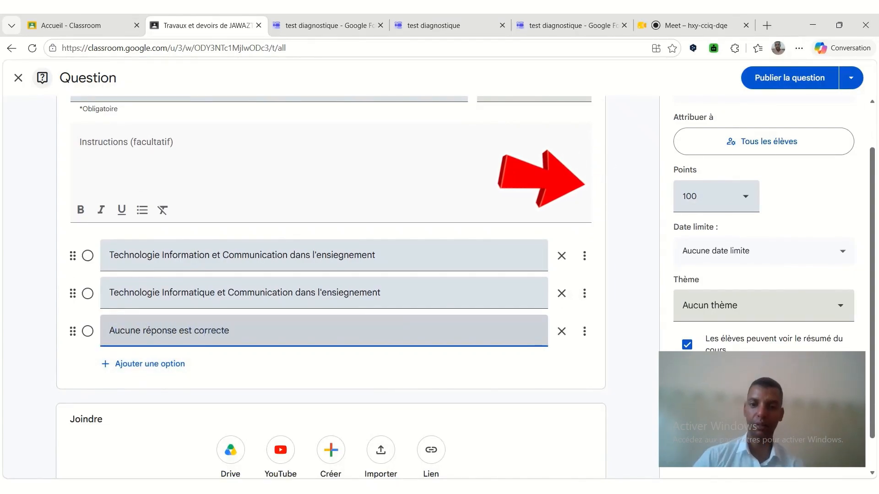
Assign the question to the "Devoirs et Travaux" topic and publish it.
{"action": "scroll", "coordinate": [562, 308], "scroll_direction": "down", "scroll_amount": 1}
{"action": "scroll", "coordinate": [561, 308], "scroll_direction": "up", "scroll_amount": 2}
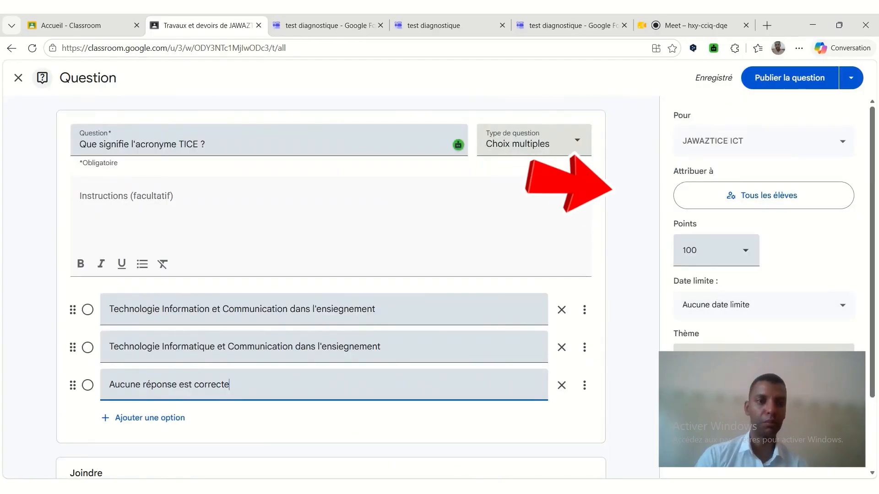
{"action": "left_click", "coordinate": [705, 354]}
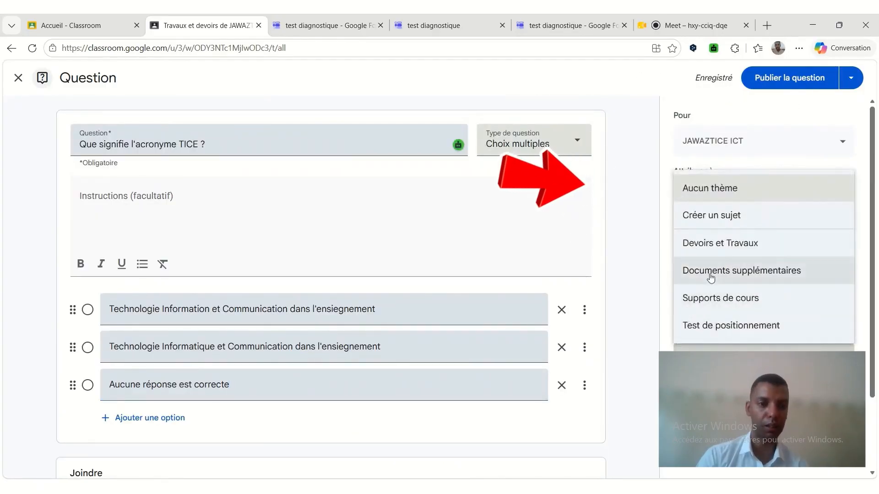
{"action": "left_click", "coordinate": [719, 243]}
{"action": "left_click", "coordinate": [763, 78]}
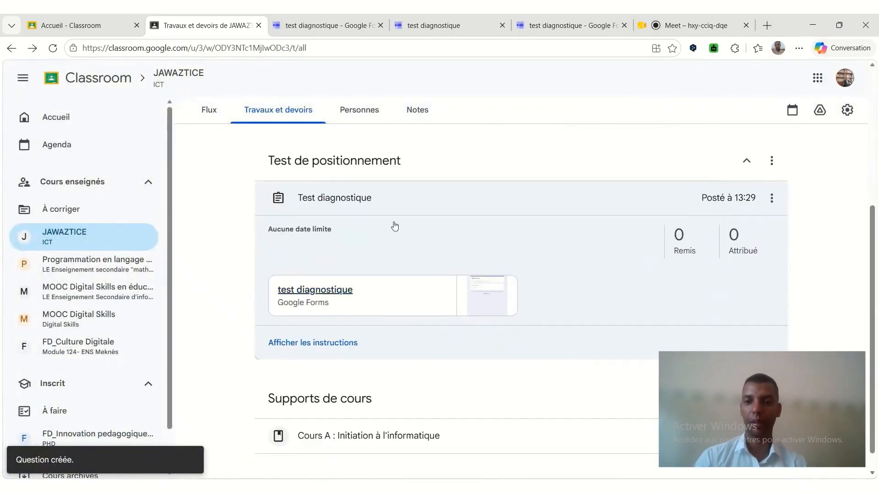
Expand the published TICE question under "Devoirs et Travaux", check its answer options, and collapse it again.
{"action": "scroll", "coordinate": [414, 229], "scroll_direction": "up", "scroll_amount": 4}
{"action": "left_click", "coordinate": [406, 275]}
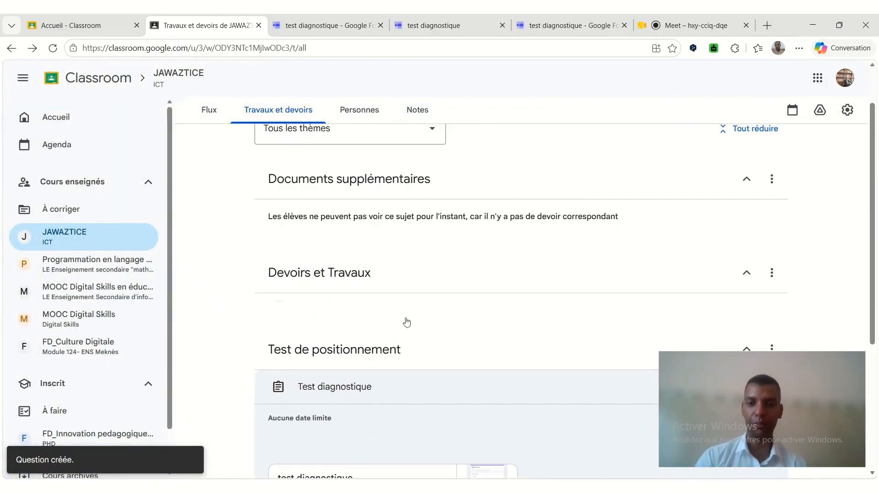
{"action": "left_click", "coordinate": [423, 314]}
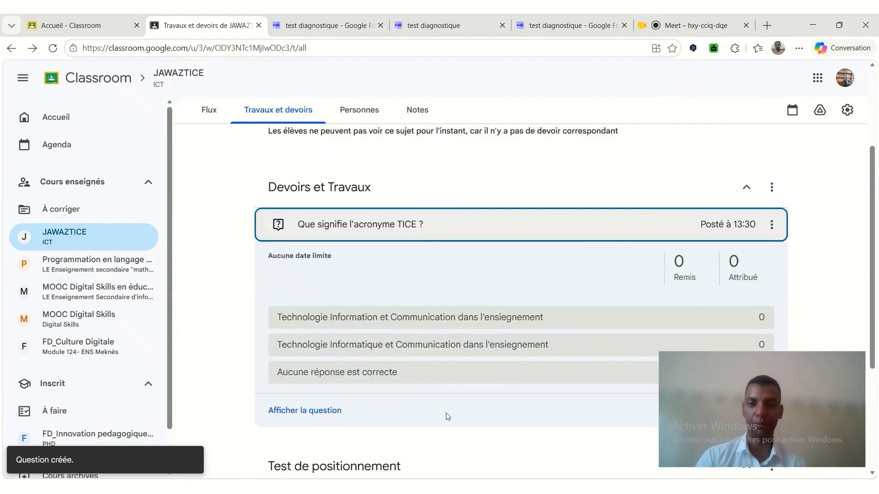
{"action": "left_click", "coordinate": [504, 202]}
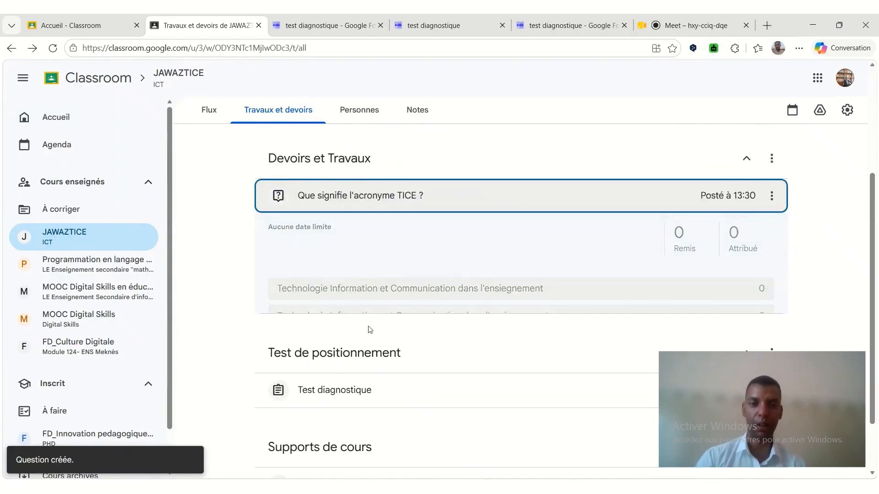
{"action": "scroll", "coordinate": [369, 321], "scroll_direction": "up", "scroll_amount": 3}
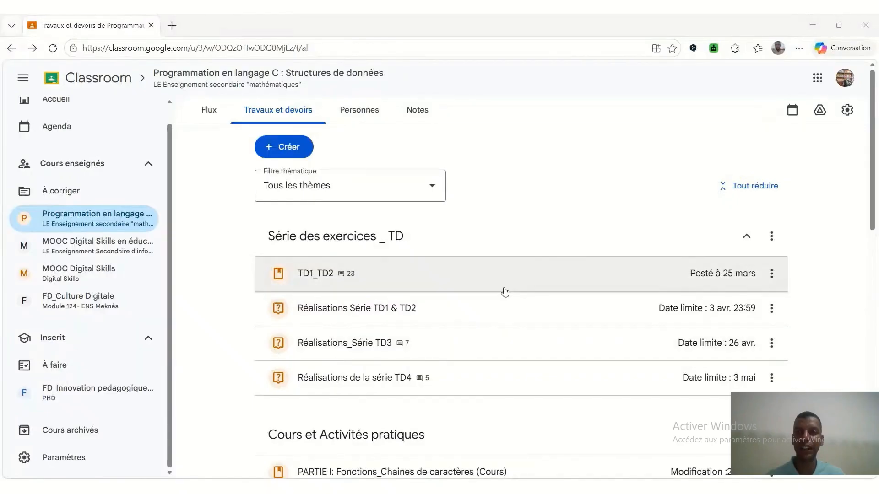
In the "Programmation en langage C" course, review the TD1_TD2 material and the "Réalisations Série TD1 & TD2" question under "Série des exercices _ TD".
{"action": "left_click", "coordinate": [467, 243]}
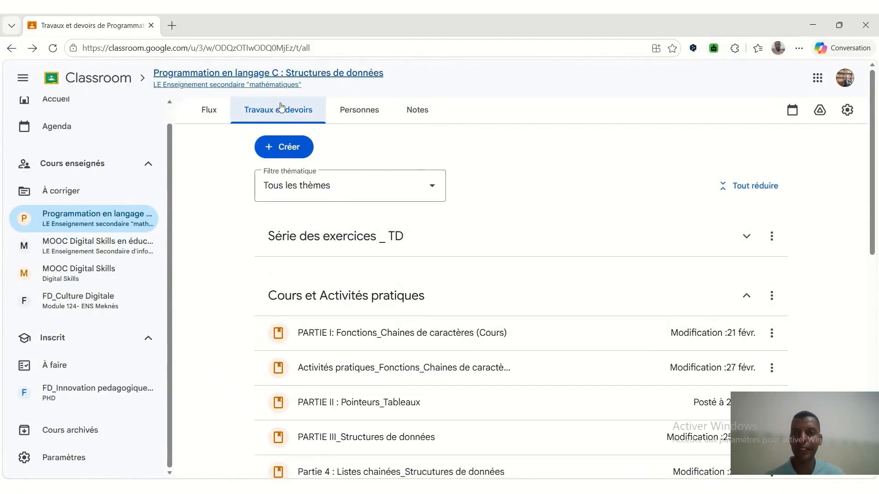
{"action": "left_click", "coordinate": [406, 257]}
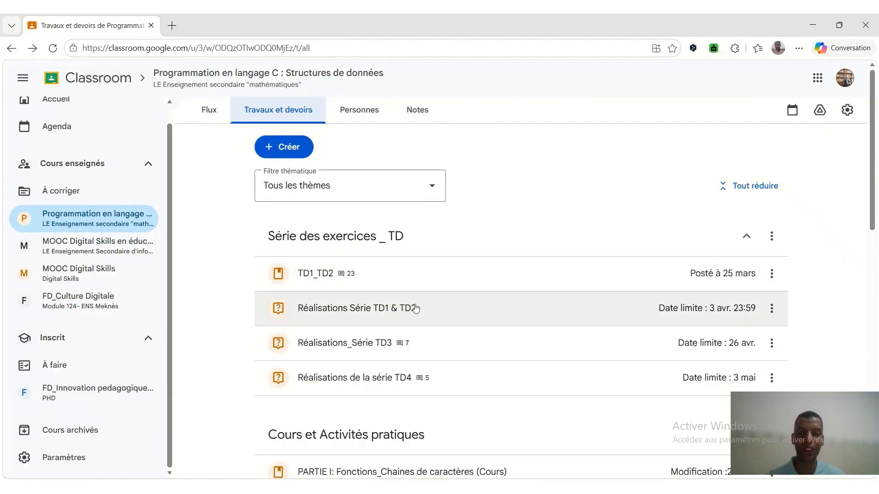
{"action": "left_click", "coordinate": [387, 281]}
{"action": "scroll", "coordinate": [393, 256], "scroll_direction": "down", "scroll_amount": 1}
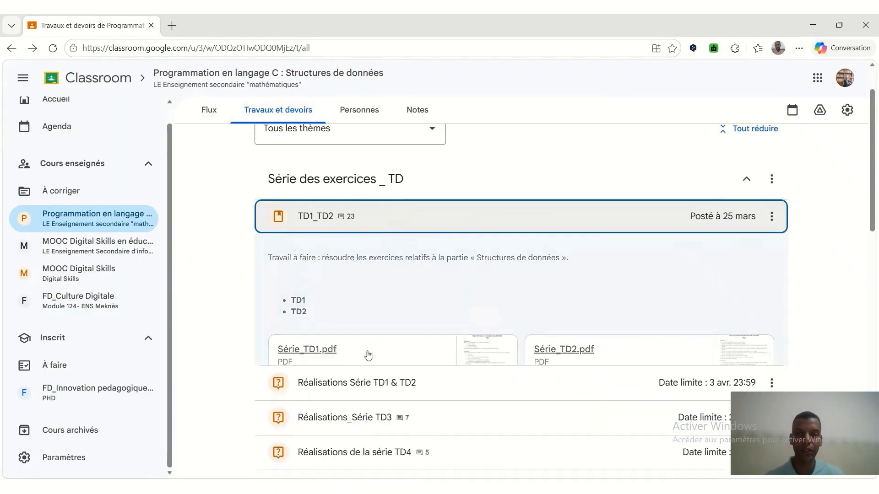
{"action": "scroll", "coordinate": [388, 231], "scroll_direction": "down", "scroll_amount": 5}
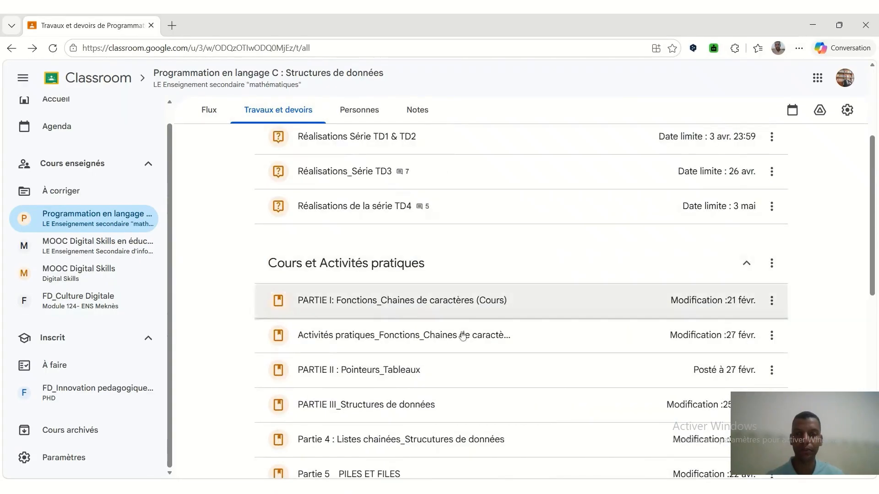
{"action": "scroll", "coordinate": [439, 253], "scroll_direction": "up", "scroll_amount": 3}
{"action": "left_click", "coordinate": [440, 255]}
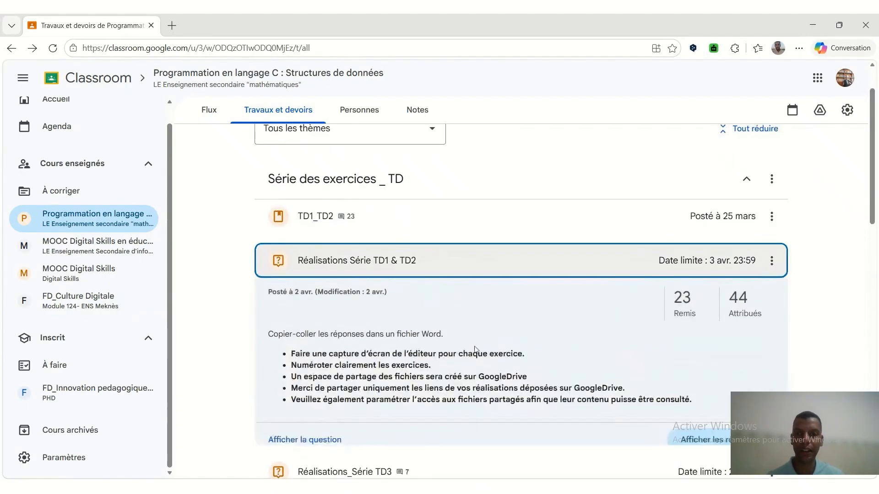
Open the student responses to "Réalisations_Série TD3", follow the first student's submitted link, and view the second student's submission.
{"action": "scroll", "coordinate": [503, 297], "scroll_direction": "down", "scroll_amount": 4}
{"action": "left_click", "coordinate": [438, 320]}
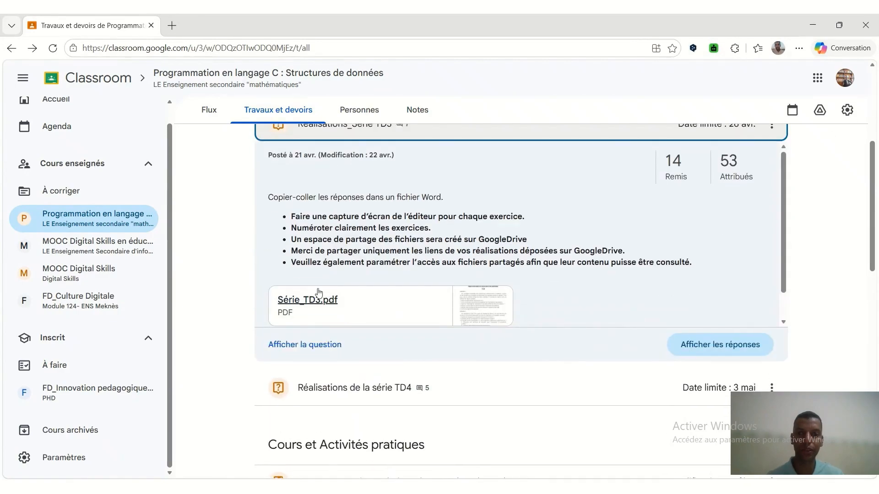
{"action": "left_click", "coordinate": [734, 170]}
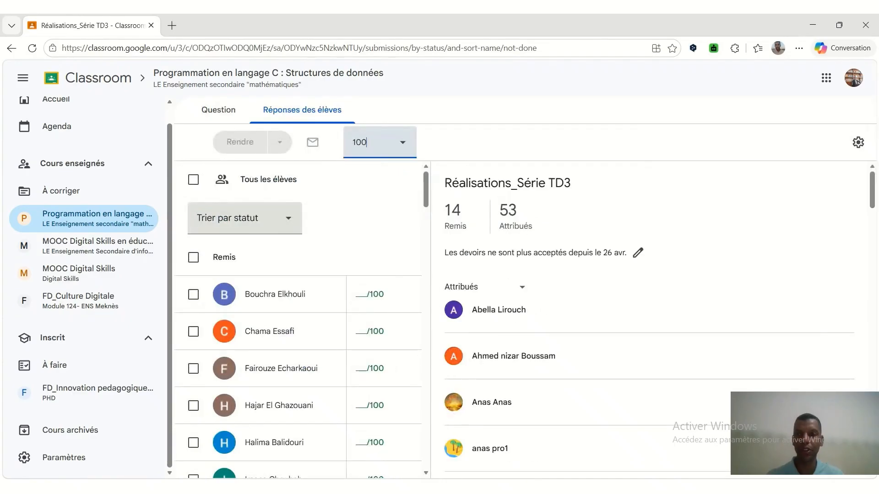
{"action": "left_click", "coordinate": [291, 295]}
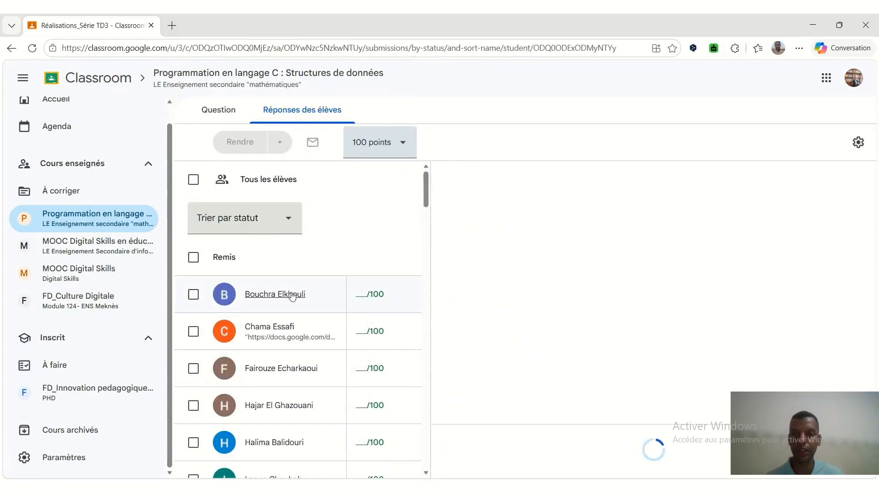
{"action": "left_click", "coordinate": [551, 250]}
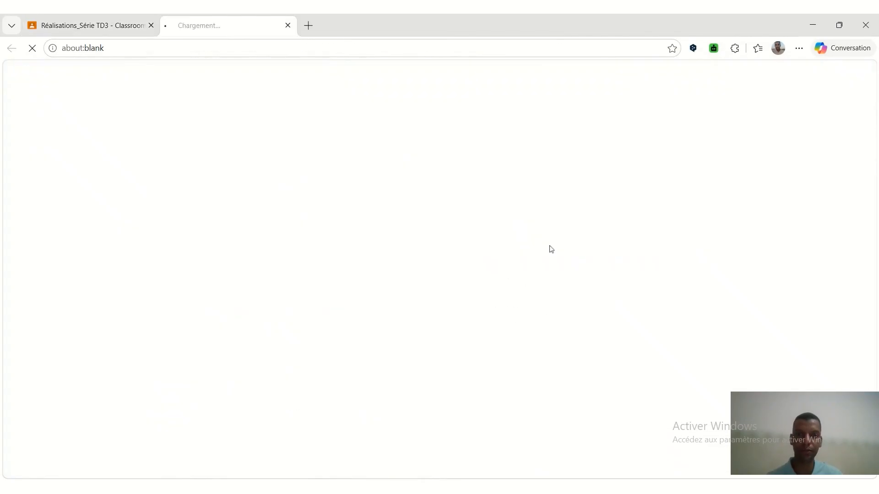
{"action": "left_click", "coordinate": [337, 332]}
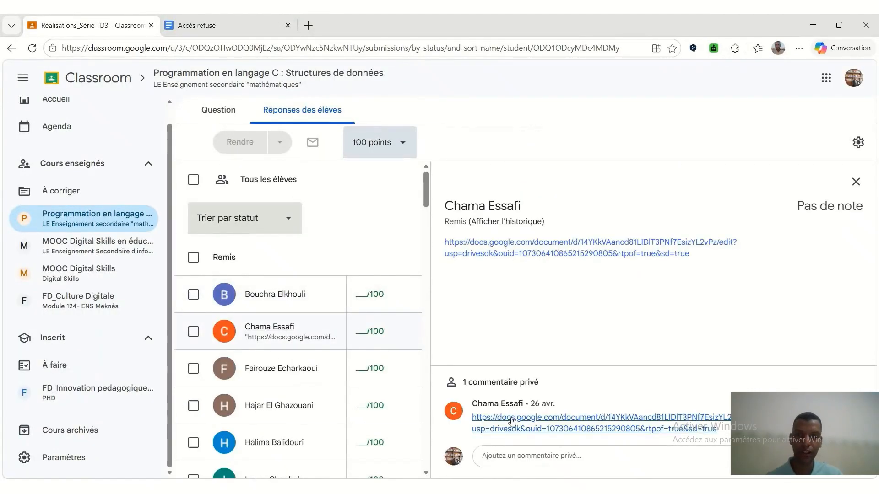
Open the document linked in the second student's private comment and read through the TD3 exercise solutions.
{"action": "left_click", "coordinate": [513, 421]}
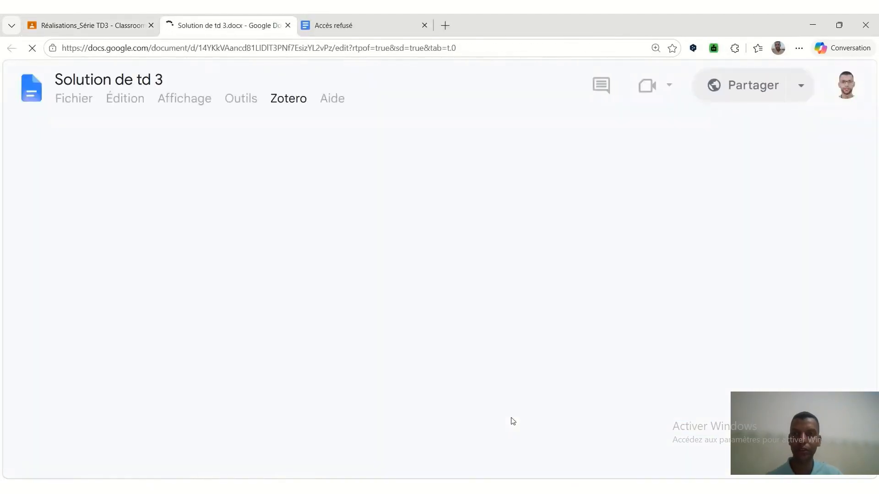
{"action": "scroll", "coordinate": [424, 293], "scroll_direction": "down", "scroll_amount": 3}
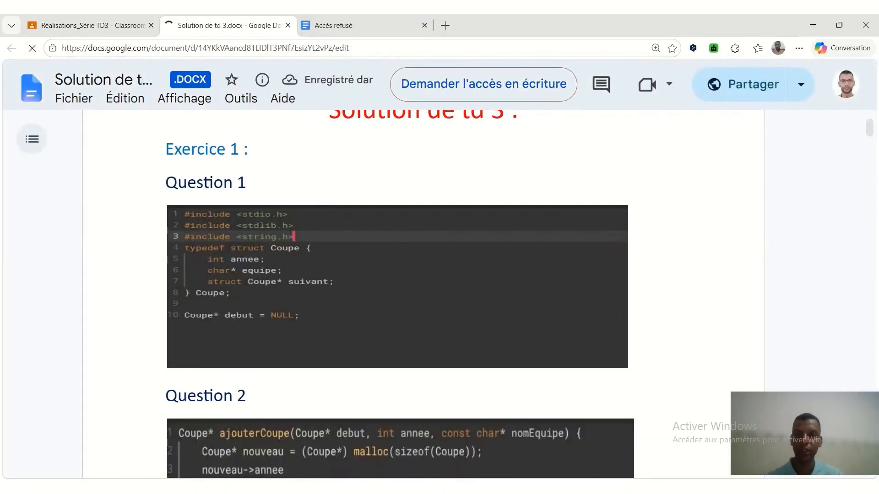
{"action": "scroll", "coordinate": [423, 293], "scroll_direction": "down", "scroll_amount": 4}
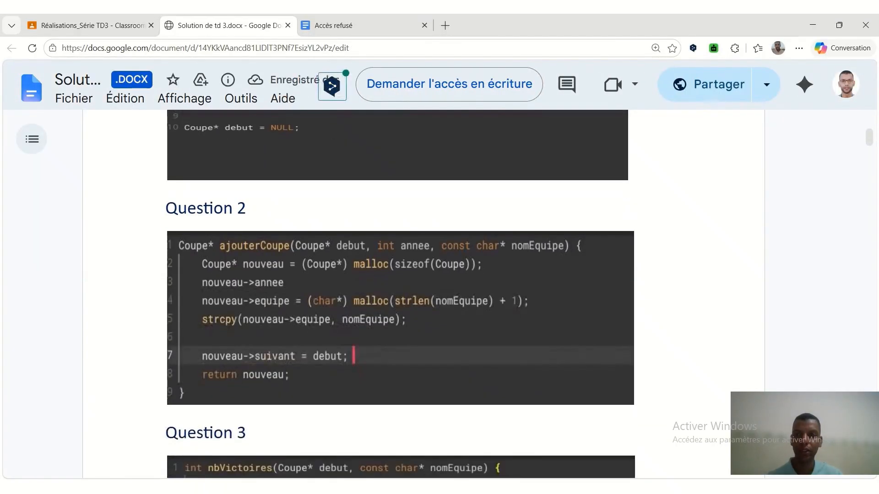
{"action": "scroll", "coordinate": [401, 293], "scroll_direction": "down", "scroll_amount": 10}
{"action": "scroll", "coordinate": [401, 293], "scroll_direction": "up", "scroll_amount": 11}
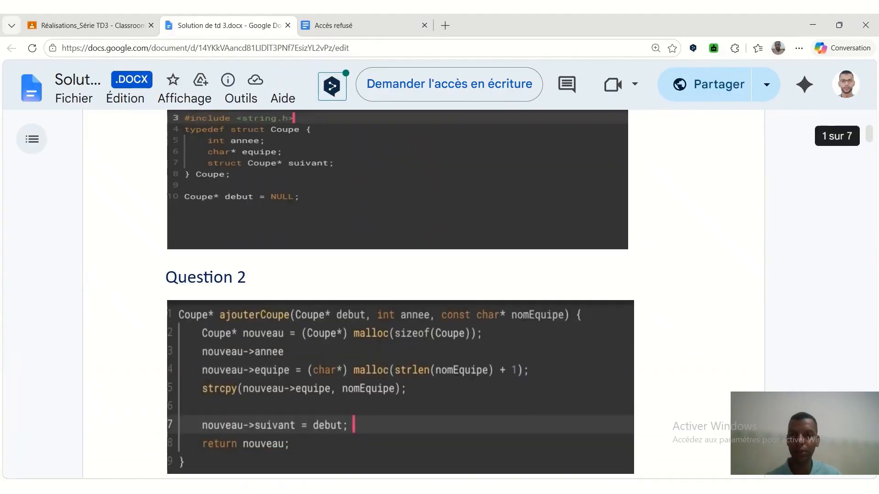
{"action": "scroll", "coordinate": [401, 293], "scroll_direction": "up", "scroll_amount": 3}
{"action": "scroll", "coordinate": [400, 293], "scroll_direction": "down", "scroll_amount": 17}
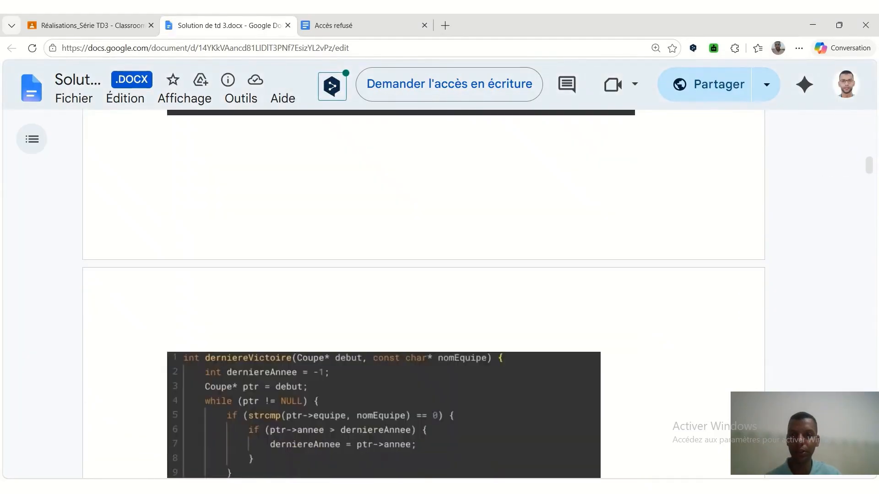
{"action": "scroll", "coordinate": [401, 293], "scroll_direction": "down", "scroll_amount": 20}
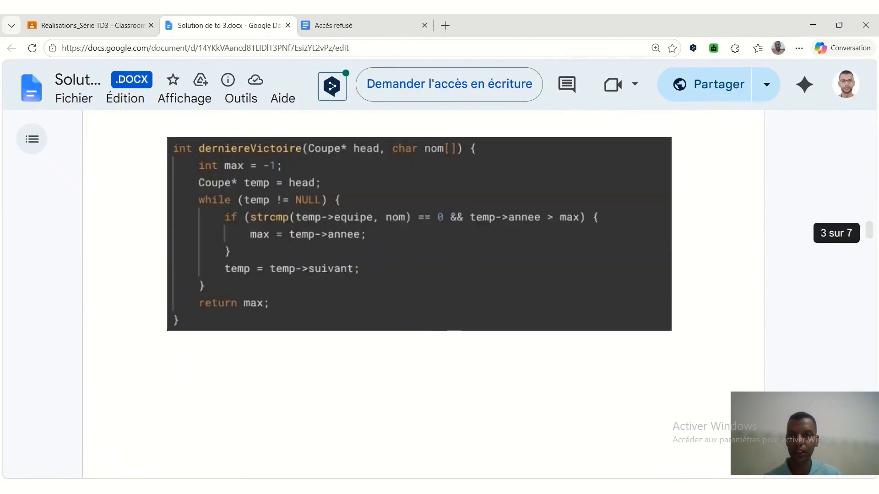
{"action": "scroll", "coordinate": [400, 293], "scroll_direction": "down", "scroll_amount": 10}
{"action": "scroll", "coordinate": [401, 293], "scroll_direction": "up", "scroll_amount": 6}
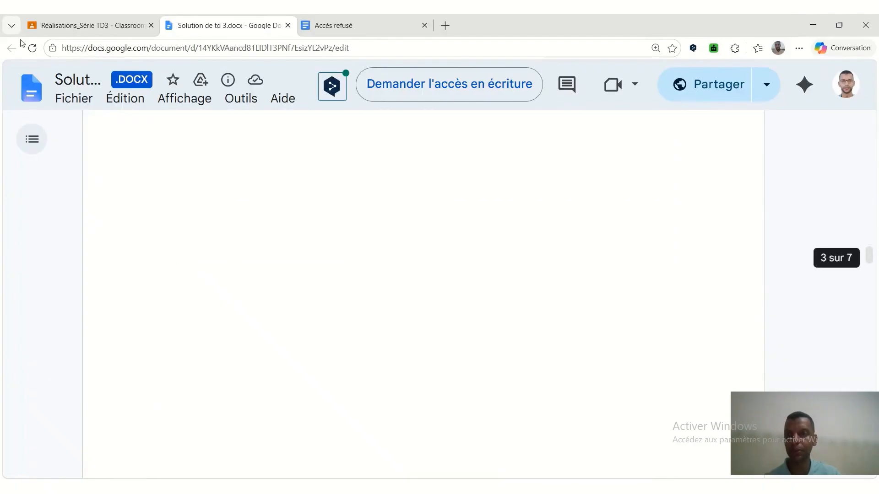
Back in Classroom, give the second student's TD3 submission a grade of 100 and start returning it.
{"action": "left_click", "coordinate": [73, 18]}
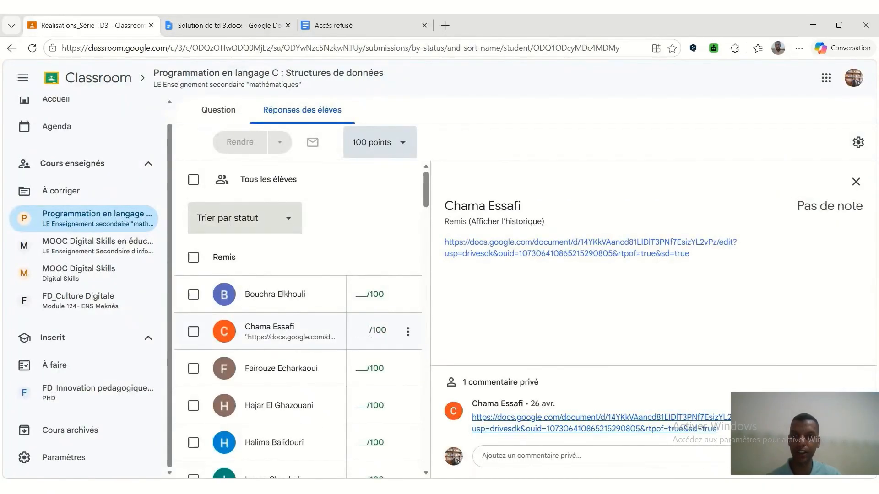
{"action": "type", "text": "100"}
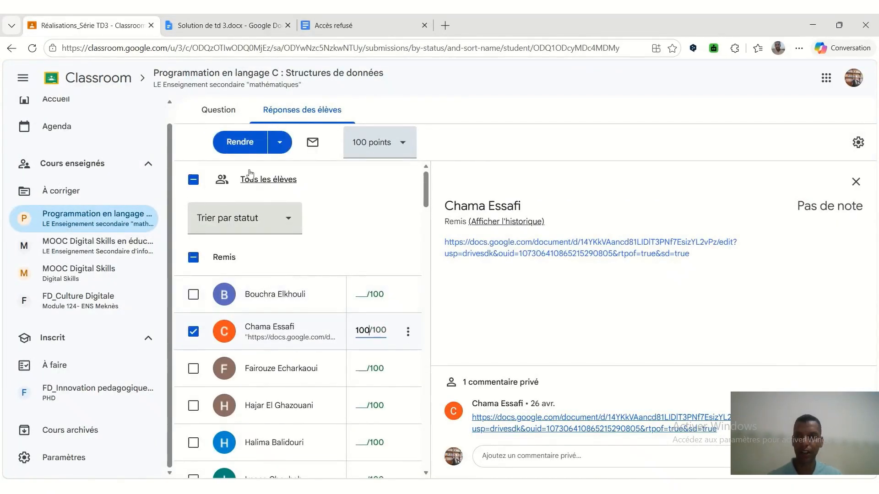
{"action": "left_click", "coordinate": [245, 151]}
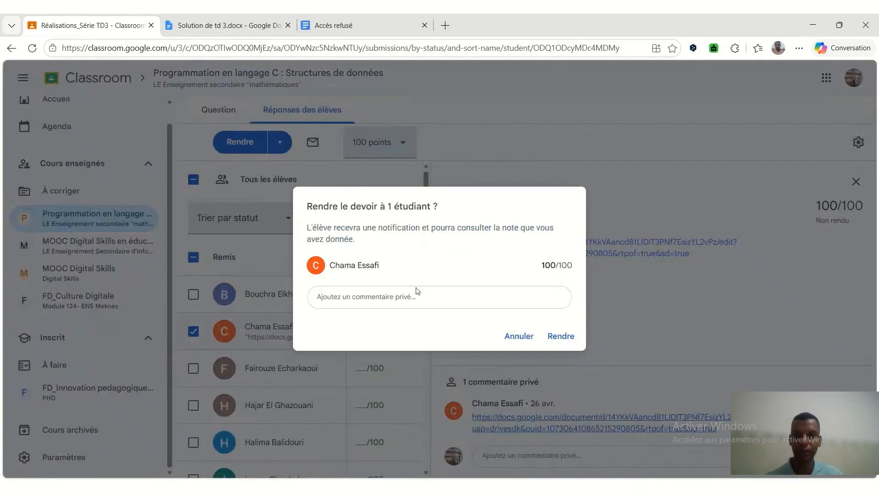
Add the private comment "bravo bonne continuation !!" and return the graded work to the student.
{"action": "left_click", "coordinate": [316, 296]}
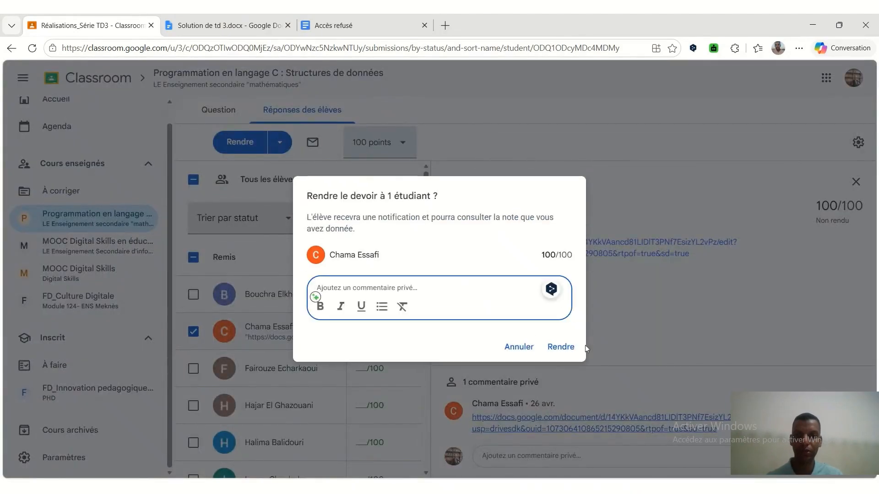
{"action": "type", "text": "bravo"}
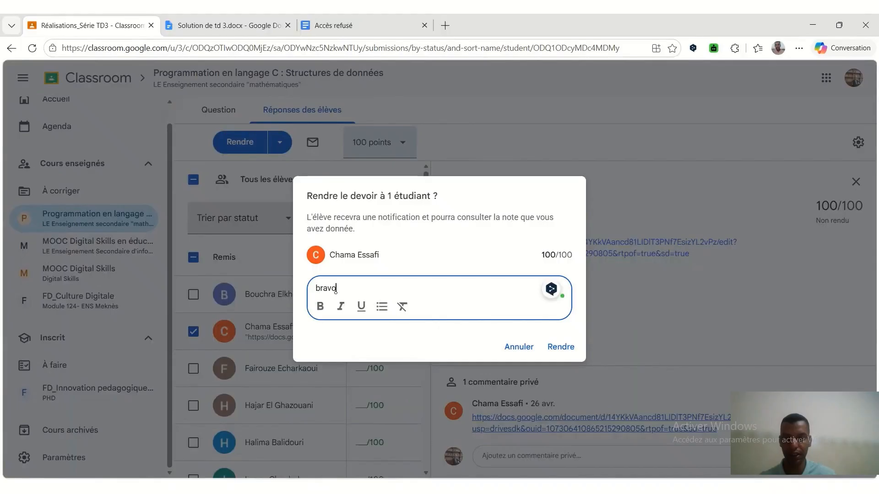
{"action": "type", "text": " de "}
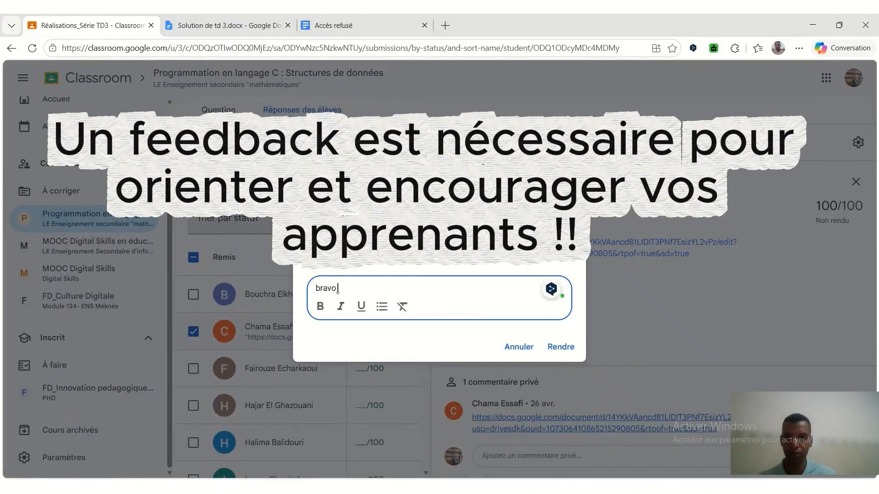
{"action": "type", "text": " bonne continuement"}
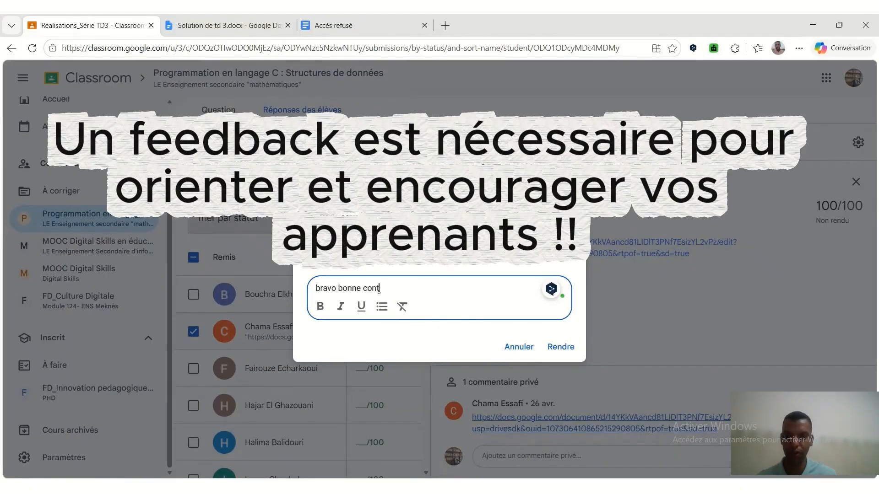
{"action": "key", "text": "BackSpace"}
{"action": "key", "text": "BackSpace"}
{"action": "key", "text": "BackSpace"}
{"action": "key", "text": "BackSpace"}
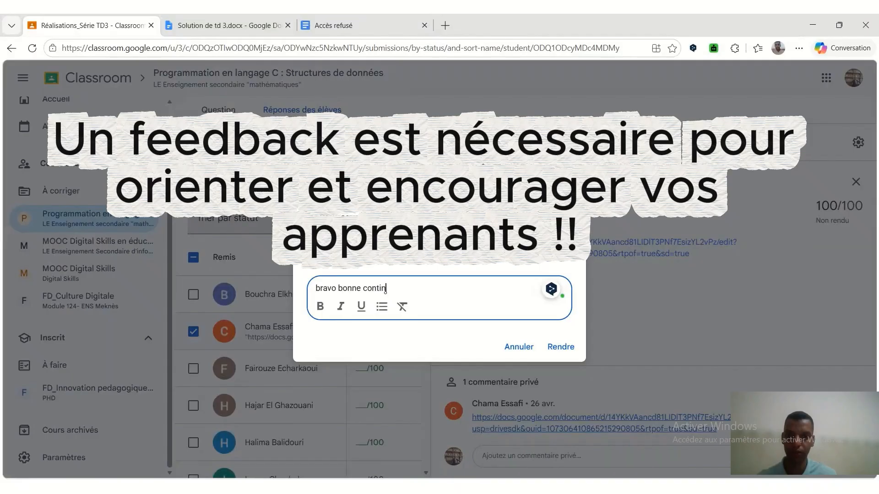
{"action": "type", "text": "uation"}
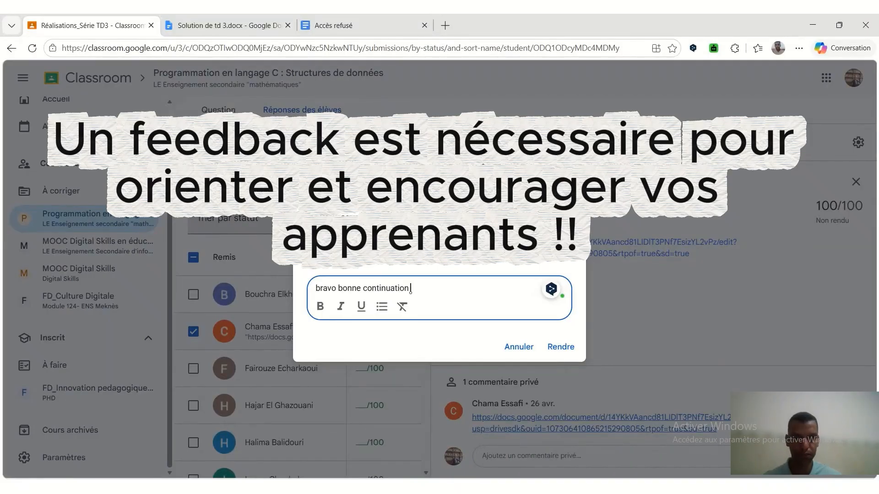
{"action": "type", "text": " !!"}
{"action": "left_click", "coordinate": [562, 346]}
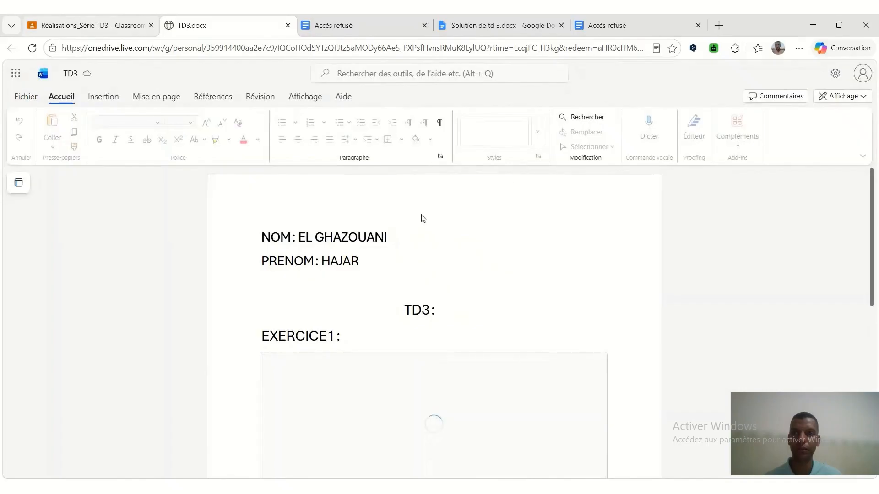
Skim the exercises in the submitted TD3.docx and go back to the student responses in Classroom.
{"action": "scroll", "coordinate": [463, 300], "scroll_direction": "down", "scroll_amount": 6}
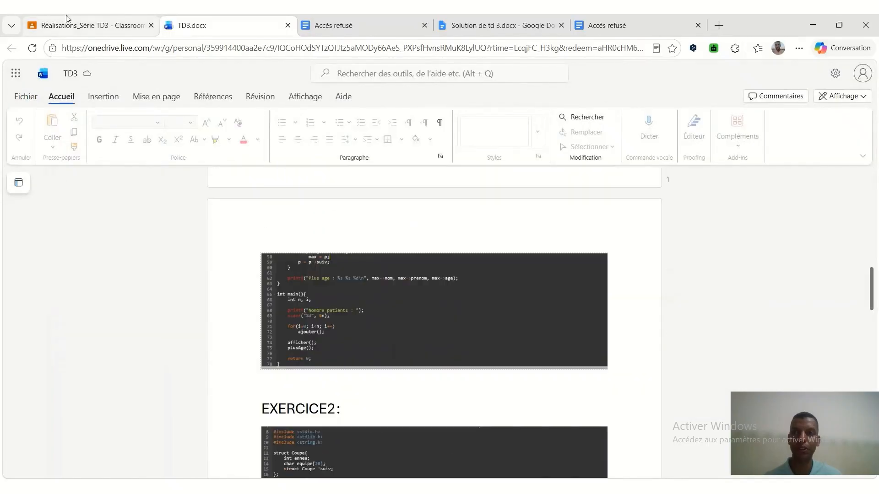
{"action": "left_click", "coordinate": [92, 26]}
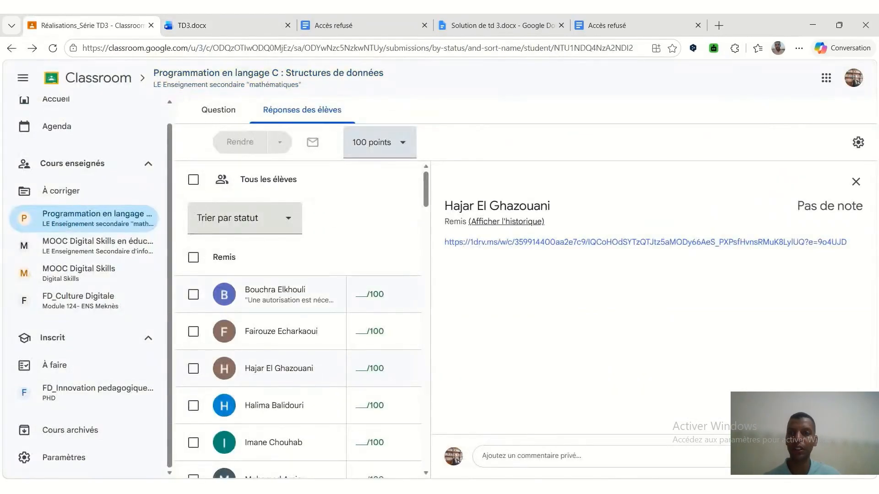
Grade the first listed student's submission 0 and return it with a pasted private comment.
{"action": "left_click", "coordinate": [370, 294]}
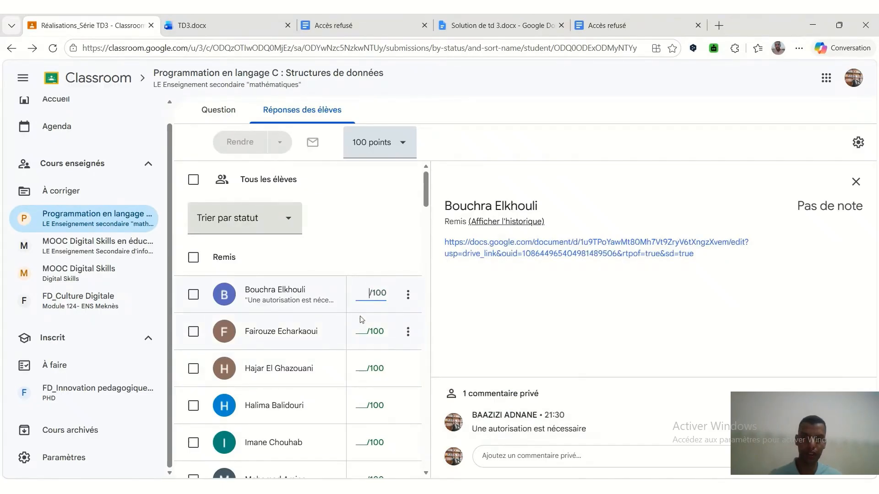
{"action": "type", "text": "0"}
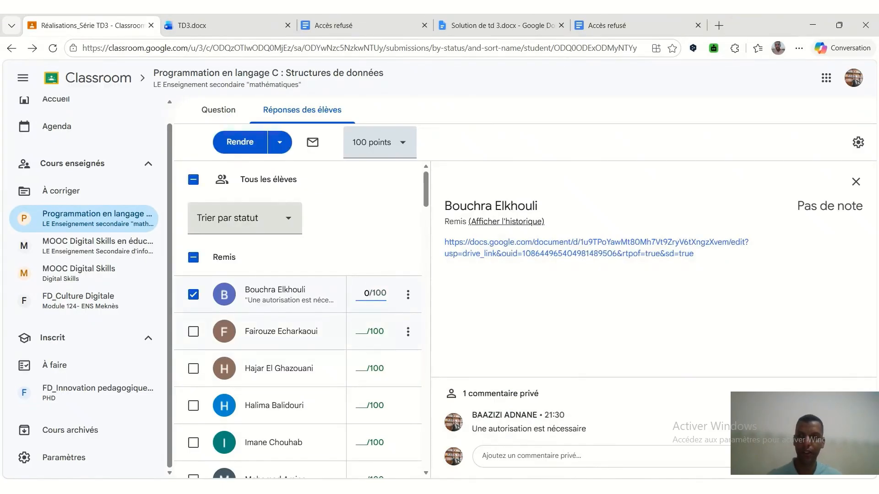
{"action": "left_click", "coordinate": [240, 143]}
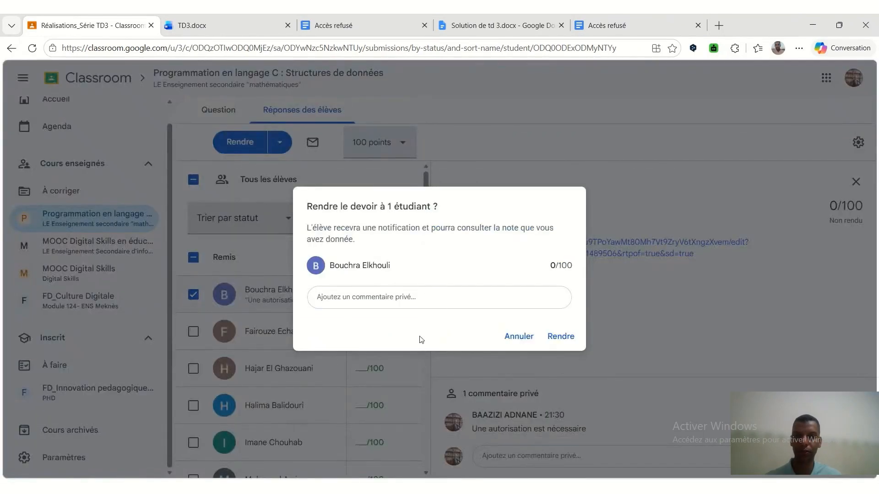
{"action": "left_click", "coordinate": [412, 298]}
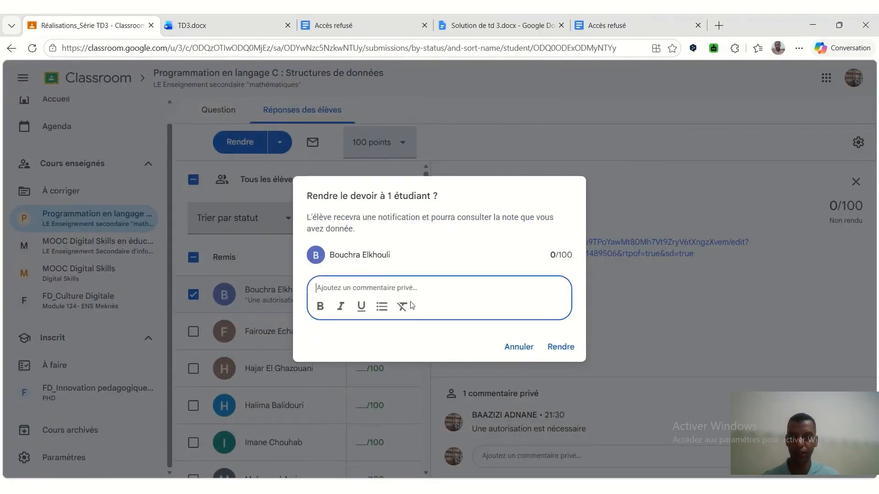
{"action": "type", "text": "Une autorisation est nécessaire"}
{"action": "left_click", "coordinate": [559, 347]}
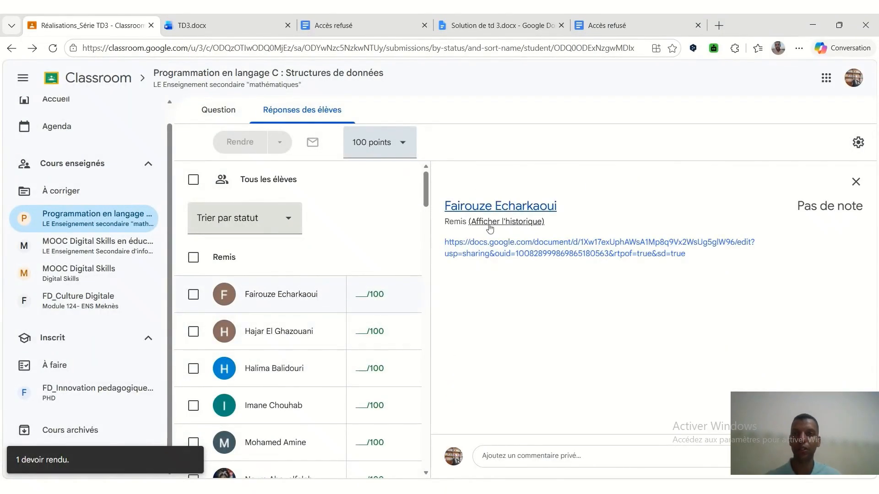
Open the first listed student's linked document, and give both this student and the next one a grade of 100.
{"action": "left_click", "coordinate": [493, 253]}
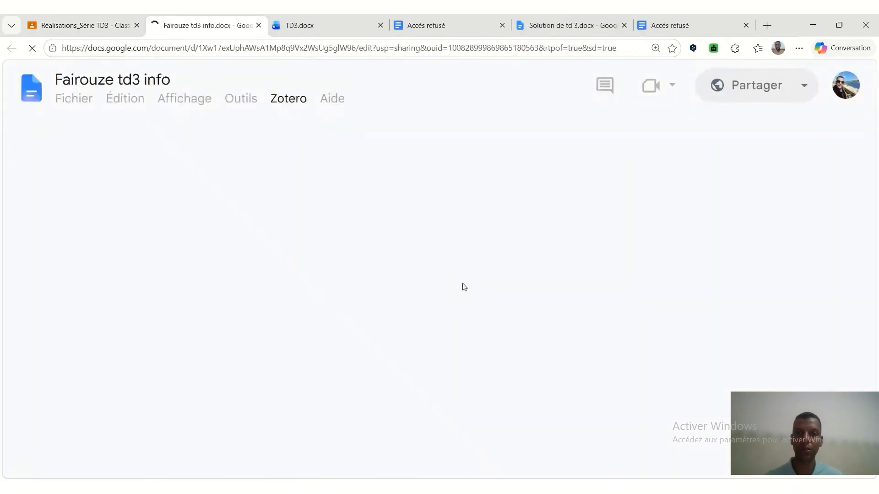
{"action": "left_click", "coordinate": [73, 23]}
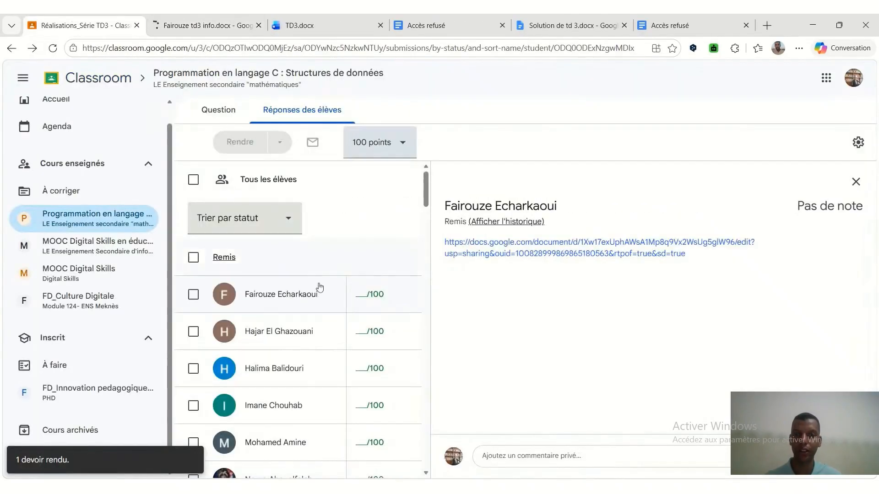
{"action": "left_click", "coordinate": [362, 296]}
{"action": "type", "text": "100"}
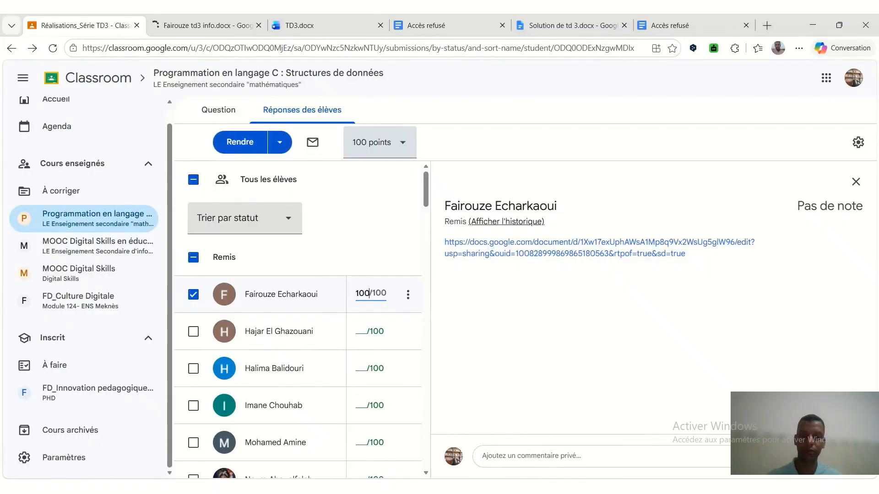
{"action": "key", "text": "Return"}
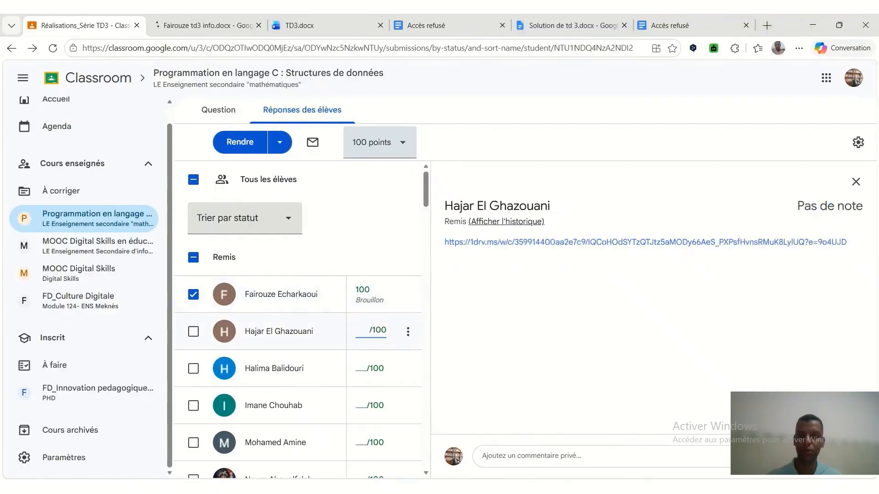
{"action": "type", "text": "100"}
{"action": "key", "text": "Return"}
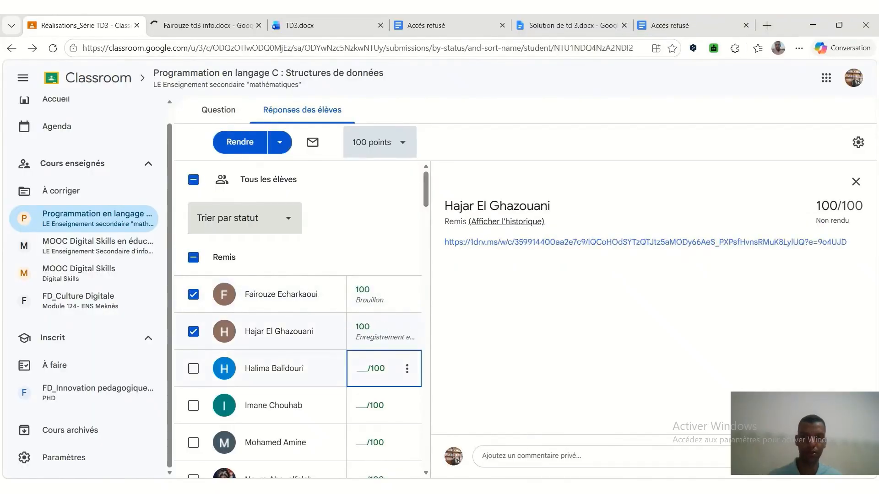
Open the third listed student's submission, check the linked Td3 document, and go back to the student responses.
{"action": "left_click", "coordinate": [296, 369]}
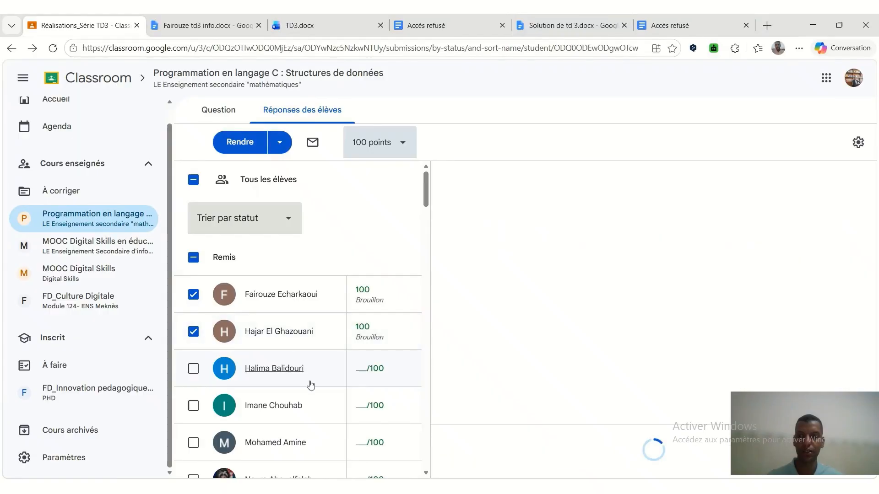
{"action": "left_click", "coordinate": [481, 255]}
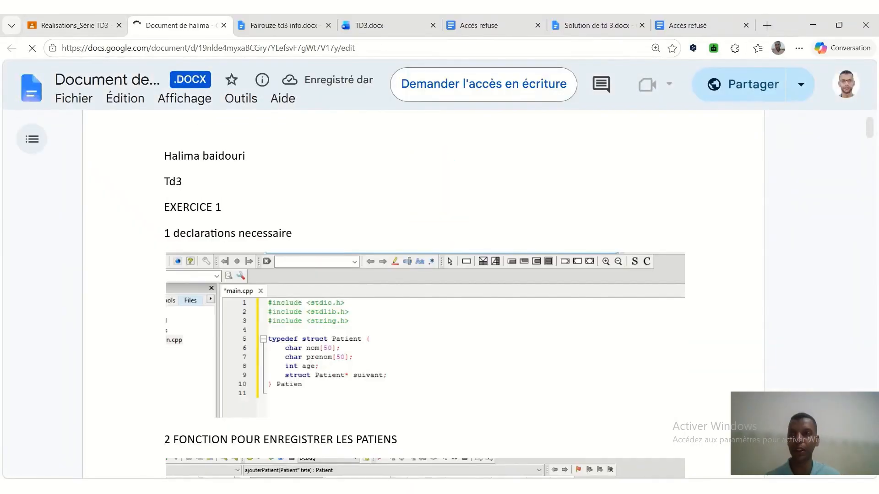
{"action": "scroll", "coordinate": [121, 129], "scroll_direction": "down", "scroll_amount": 9}
{"action": "left_click", "coordinate": [76, 26]}
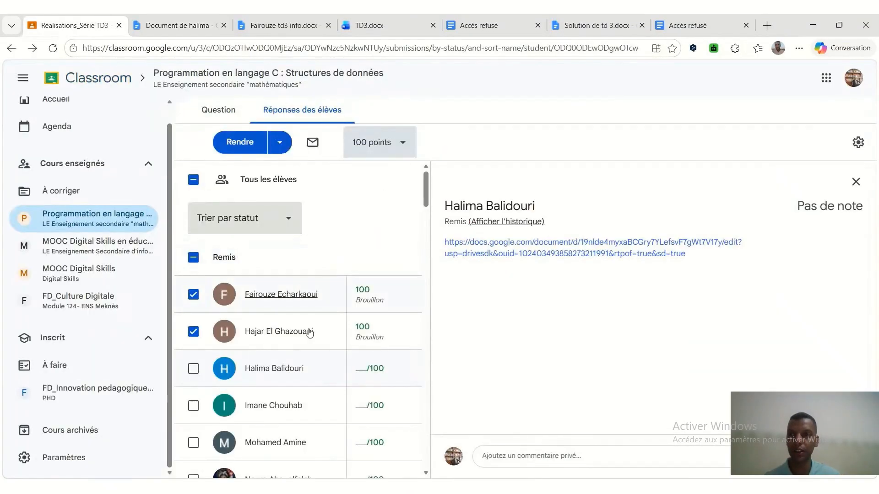
Give the third listed student a grade of 100 and return the graded work to the three selected students.
{"action": "left_click", "coordinate": [360, 371]}
{"action": "type", "text": "100"}
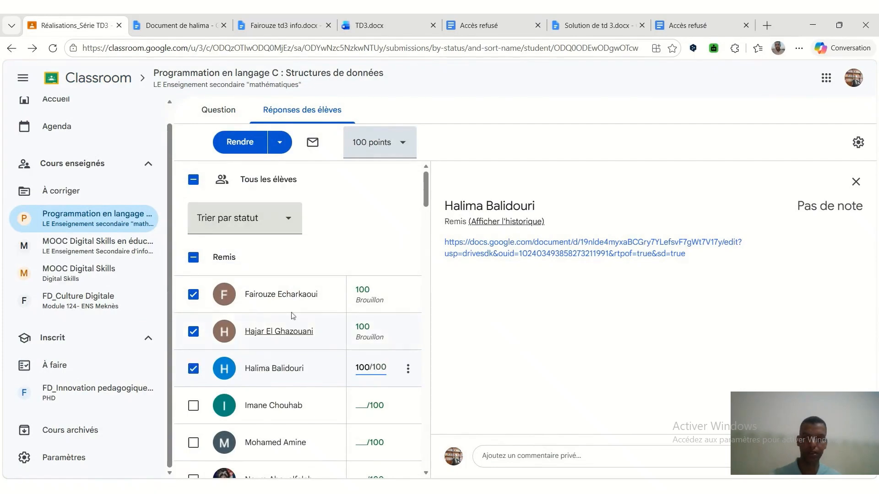
{"action": "key", "text": "Return"}
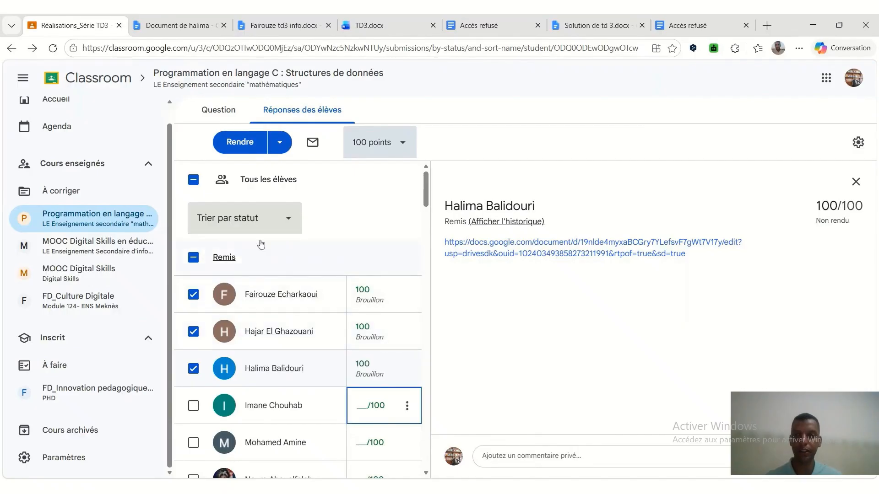
{"action": "left_click", "coordinate": [240, 142]}
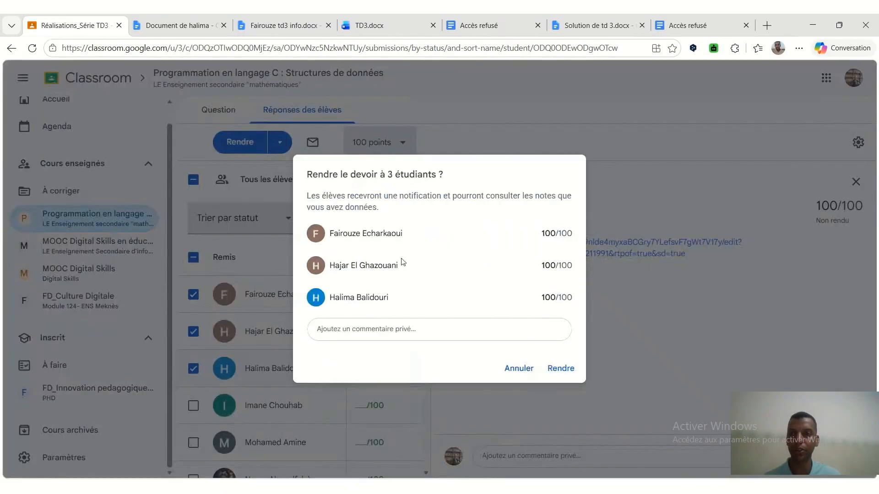
{"action": "left_click", "coordinate": [554, 368]}
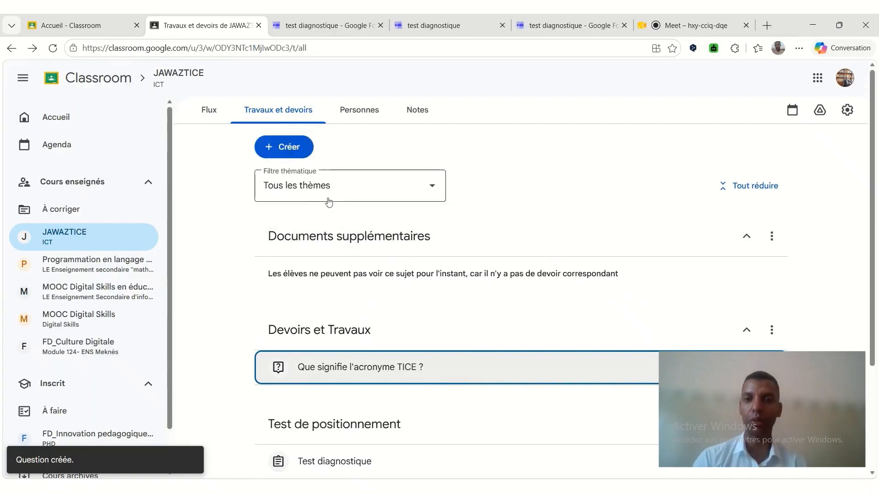
Start a new Documentation post titled TICE in the JAWAZTICE course.
{"action": "left_click", "coordinate": [285, 147]}
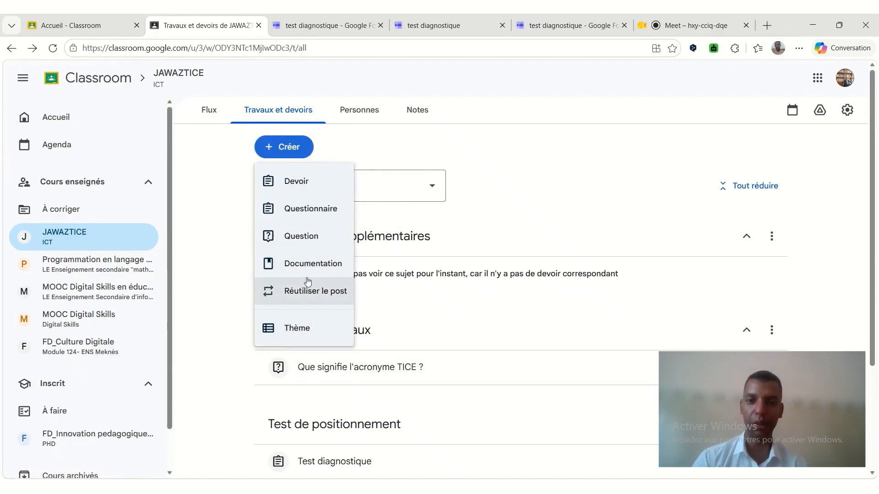
{"action": "left_click", "coordinate": [316, 264]}
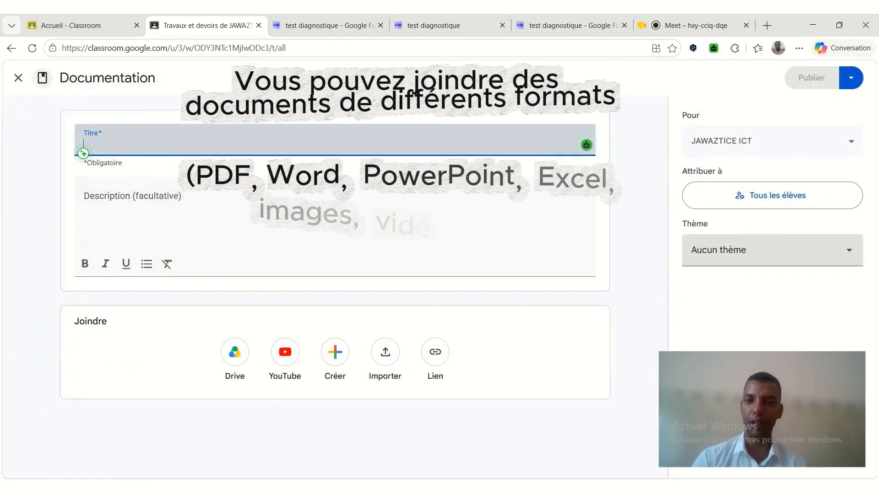
{"action": "type", "text": "TICE"}
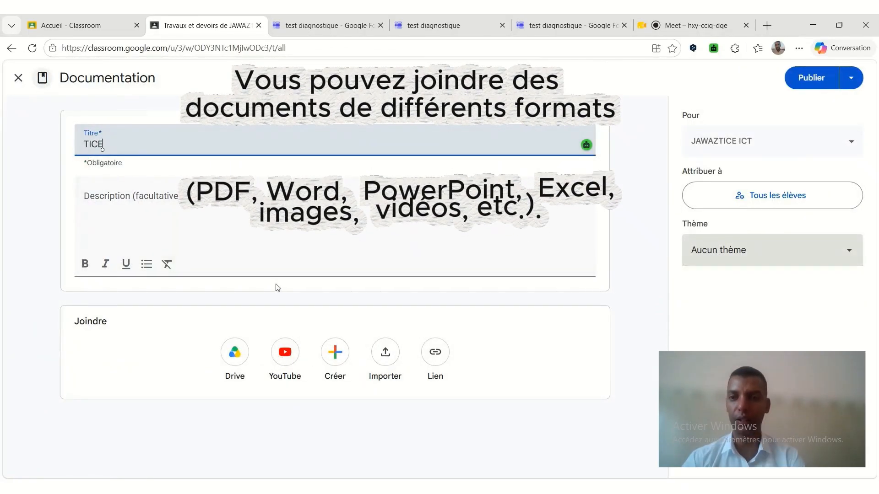
Attach the YouTube video "les technologies de l'information et de la communication # Les TICE" from its link and close the leftover video browser tabs.
{"action": "left_click", "coordinate": [286, 353]}
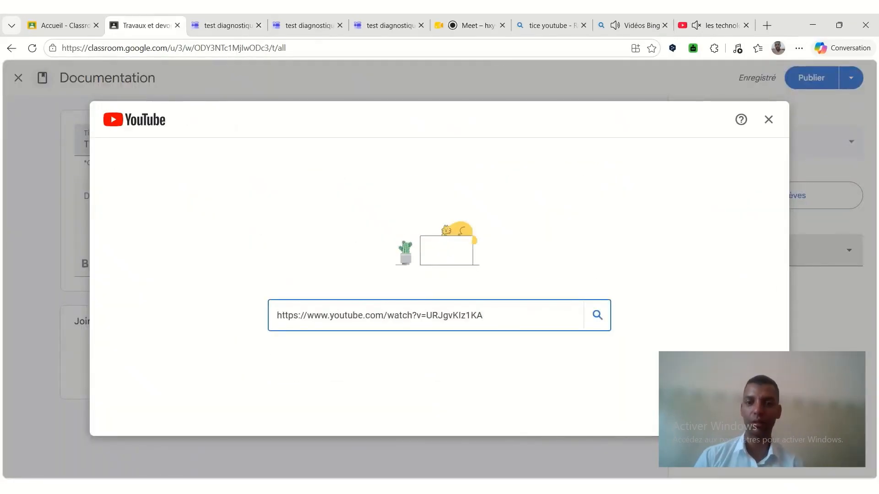
{"action": "key", "text": "Return"}
{"action": "left_click", "coordinate": [746, 26]}
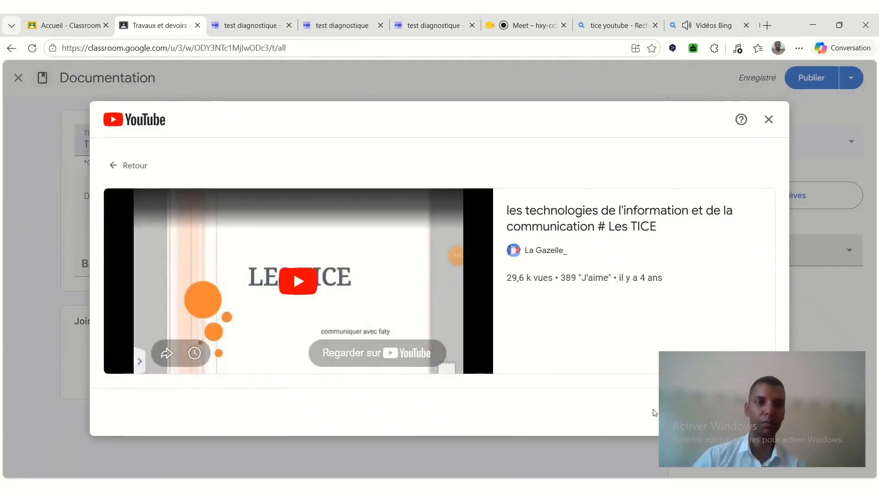
{"action": "left_click", "coordinate": [747, 26]}
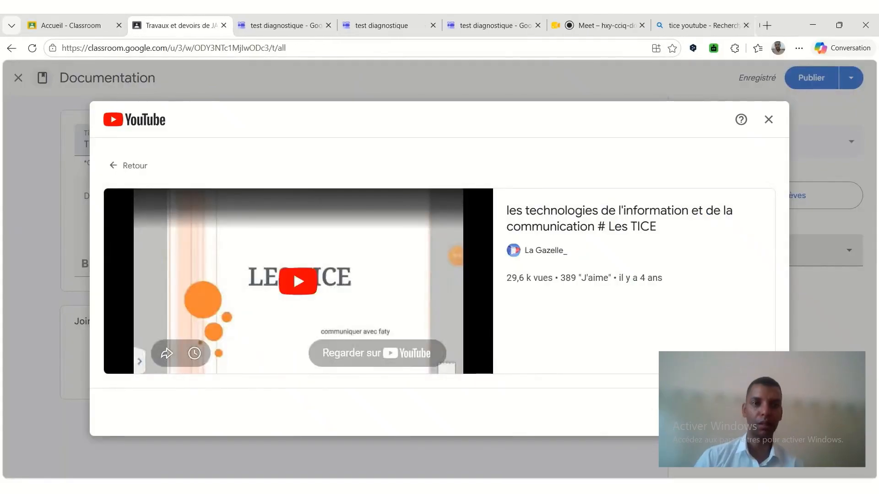
{"action": "left_click", "coordinate": [635, 432]}
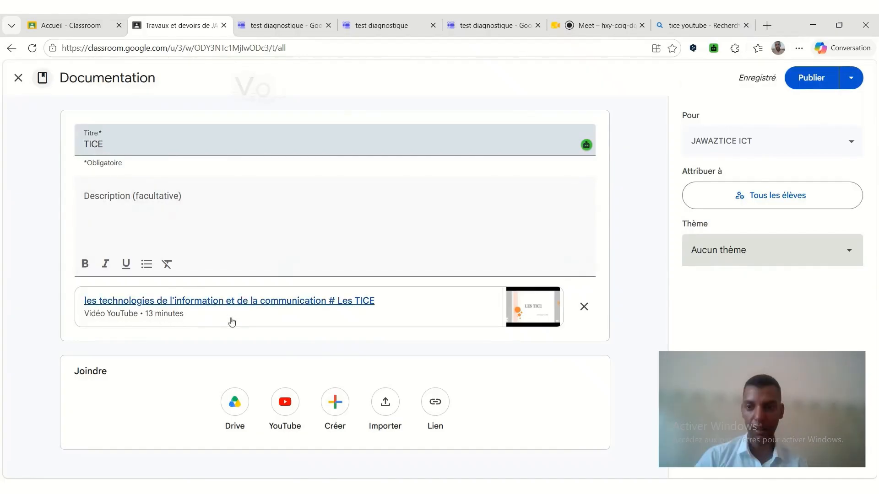
Publish the TICE material under the theme Documents supplémentaires and briefly expand its entry to check the attached video.
{"action": "left_click", "coordinate": [715, 261]}
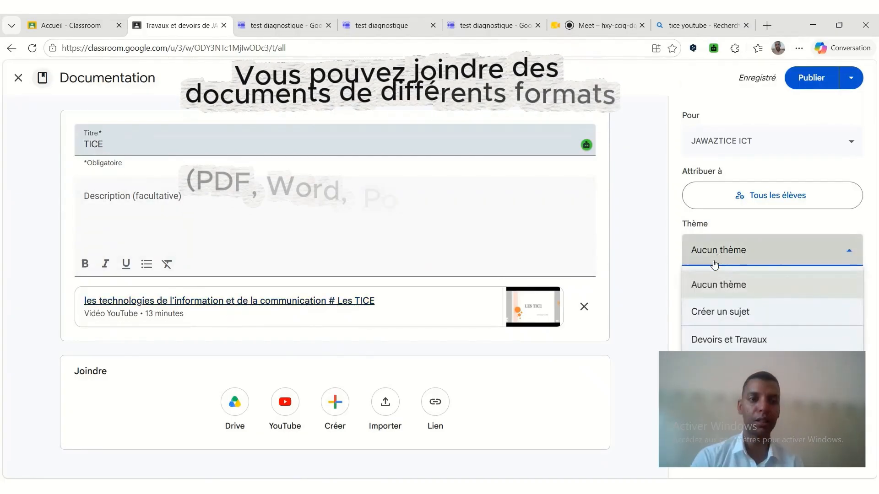
{"action": "left_click", "coordinate": [732, 367]}
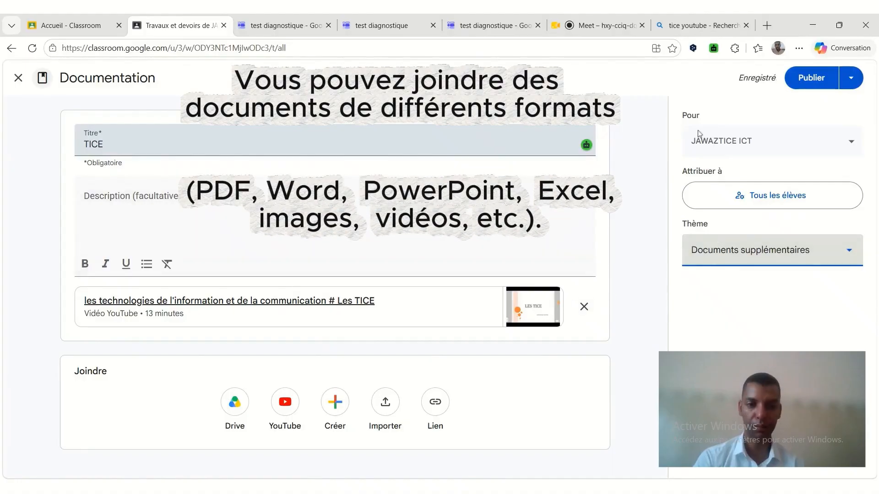
{"action": "left_click", "coordinate": [807, 79]}
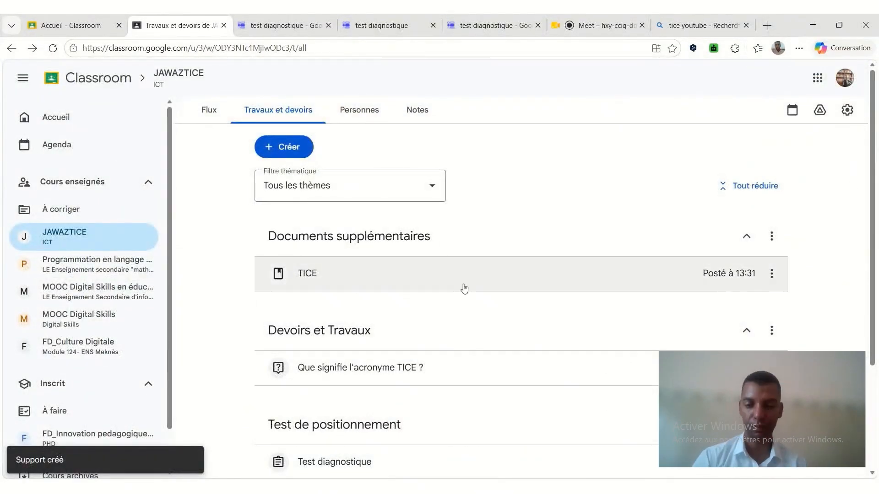
{"action": "scroll", "coordinate": [451, 220], "scroll_direction": "up", "scroll_amount": 1}
{"action": "left_click", "coordinate": [435, 274]}
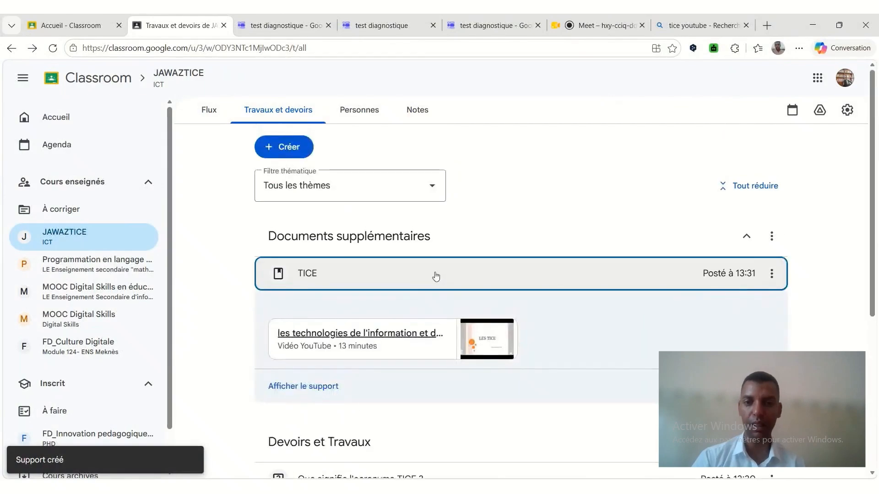
{"action": "left_click", "coordinate": [435, 275]}
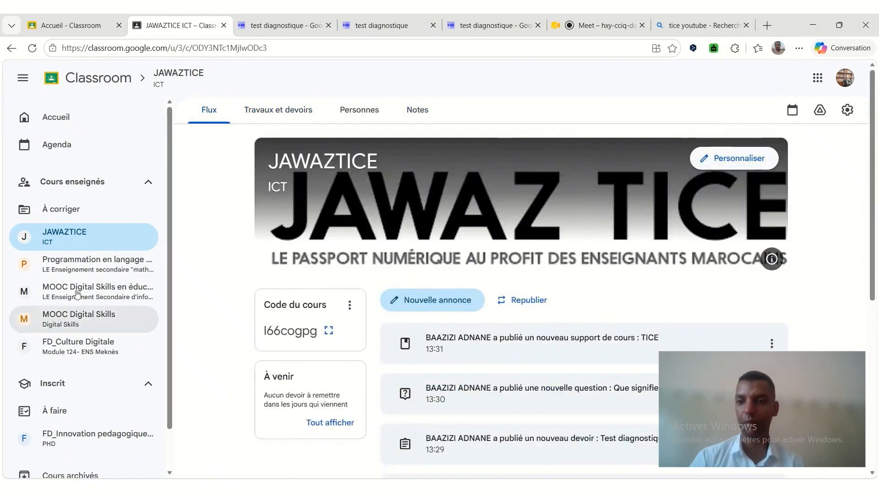
Look through the stream, classwork and participants of the MOOC Digital Skills en éducation course.
{"action": "left_click", "coordinate": [77, 289]}
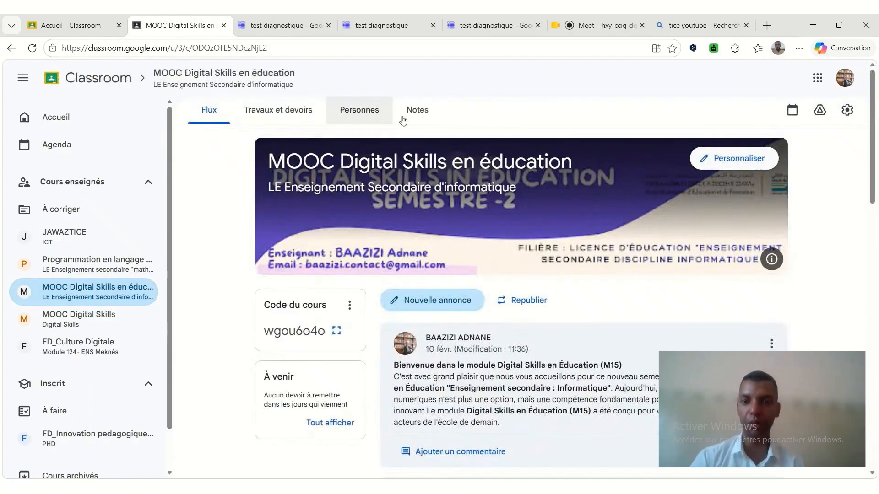
{"action": "left_click", "coordinate": [404, 117]}
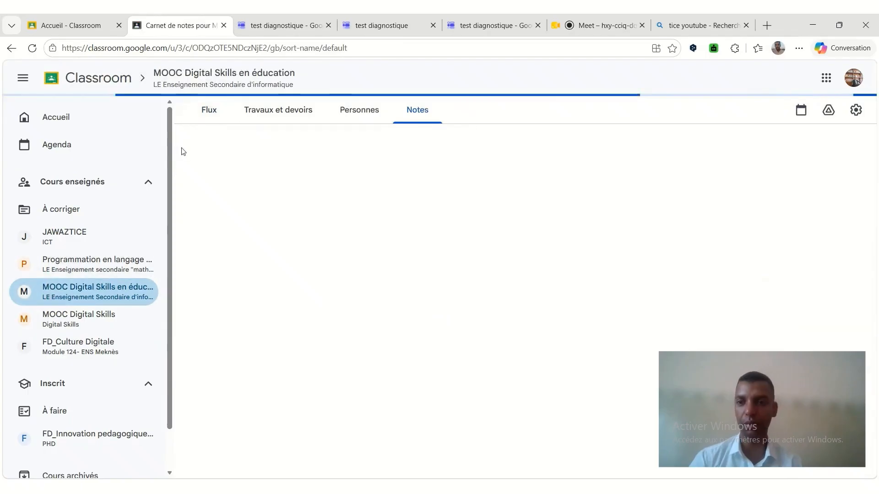
{"action": "left_click", "coordinate": [210, 115]}
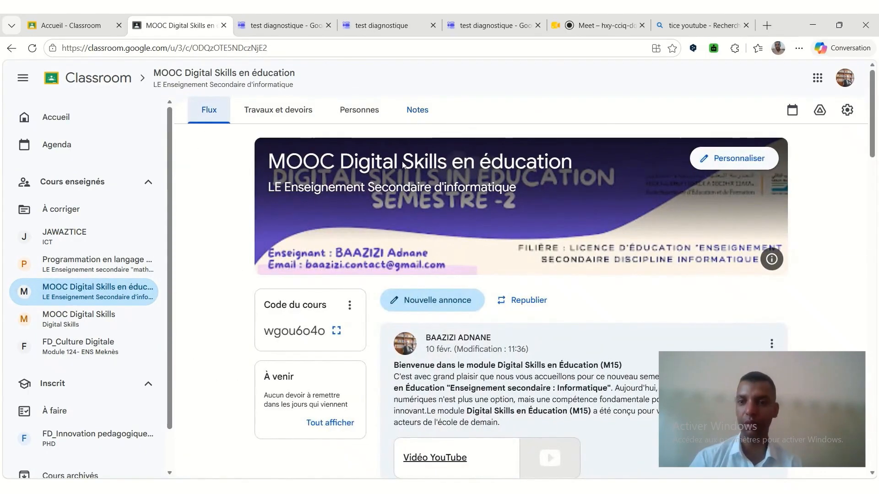
{"action": "scroll", "coordinate": [412, 228], "scroll_direction": "down", "scroll_amount": 14}
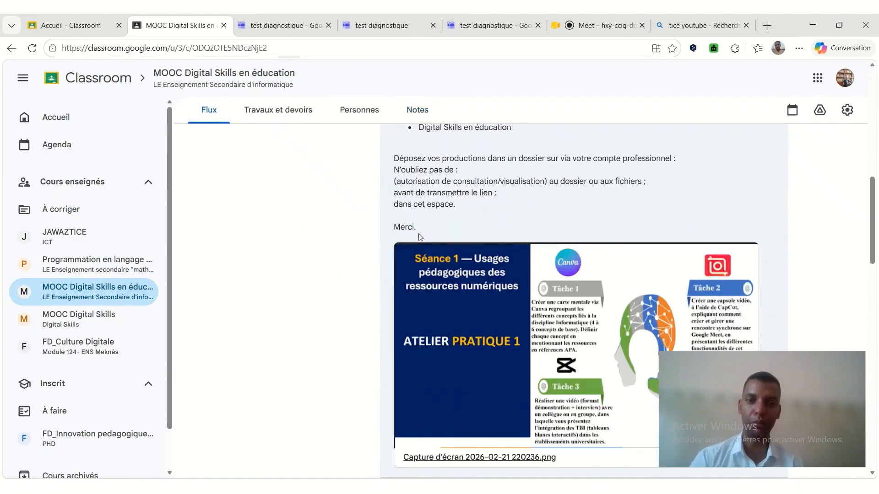
{"action": "left_click", "coordinate": [261, 112]}
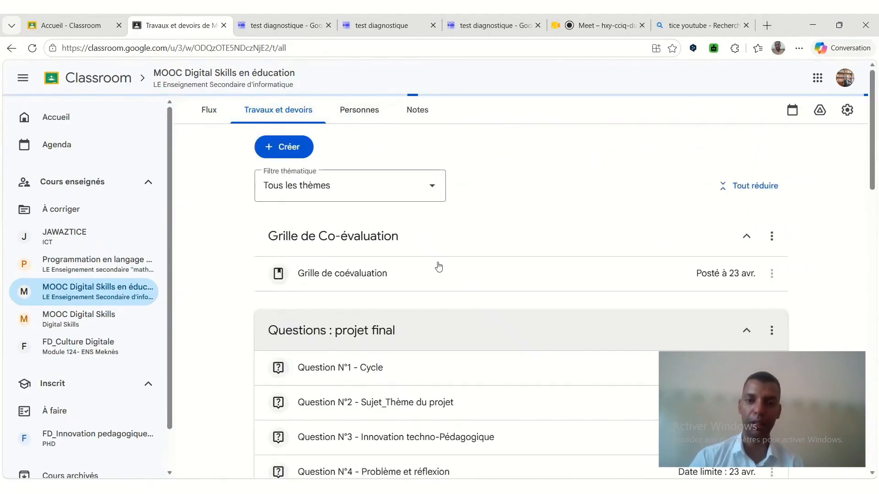
{"action": "scroll", "coordinate": [436, 267], "scroll_direction": "down", "scroll_amount": 2}
{"action": "scroll", "coordinate": [437, 264], "scroll_direction": "down", "scroll_amount": 4}
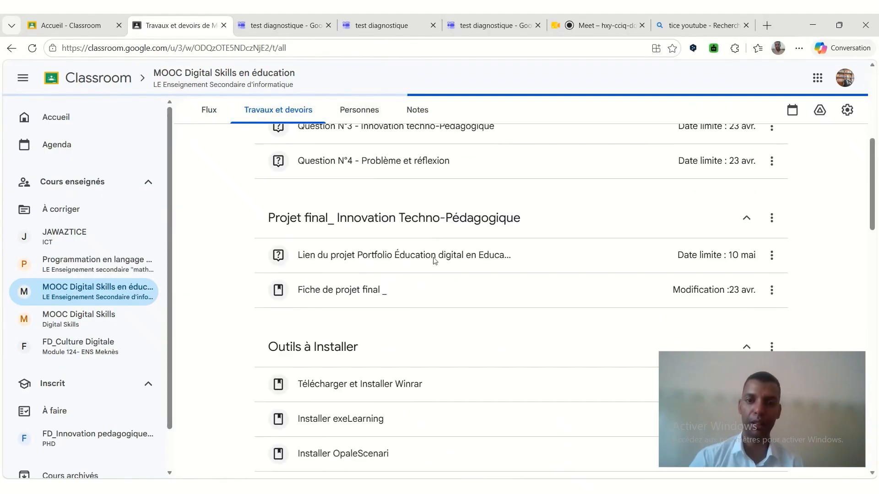
{"action": "left_click", "coordinate": [345, 112]}
{"action": "scroll", "coordinate": [600, 278], "scroll_direction": "down", "scroll_amount": 1}
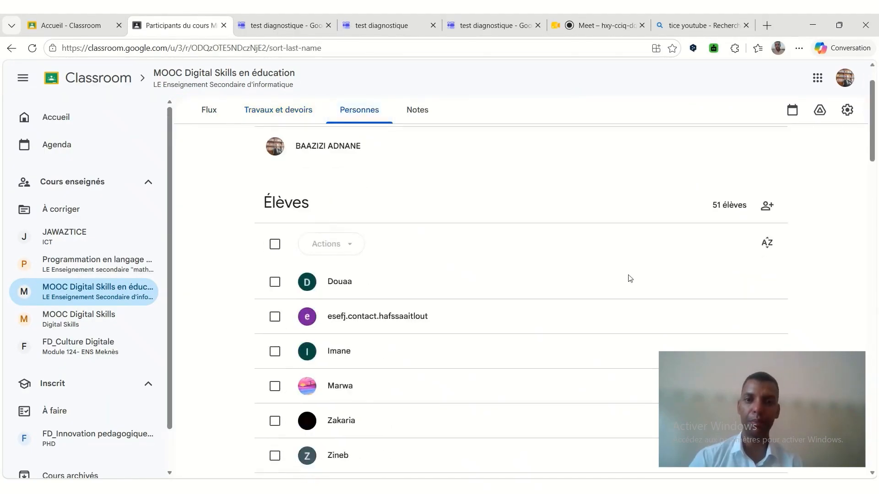
Open the Programmation en langage C : Structures de données course and skim the posts in its stream.
{"action": "left_click", "coordinate": [78, 269]}
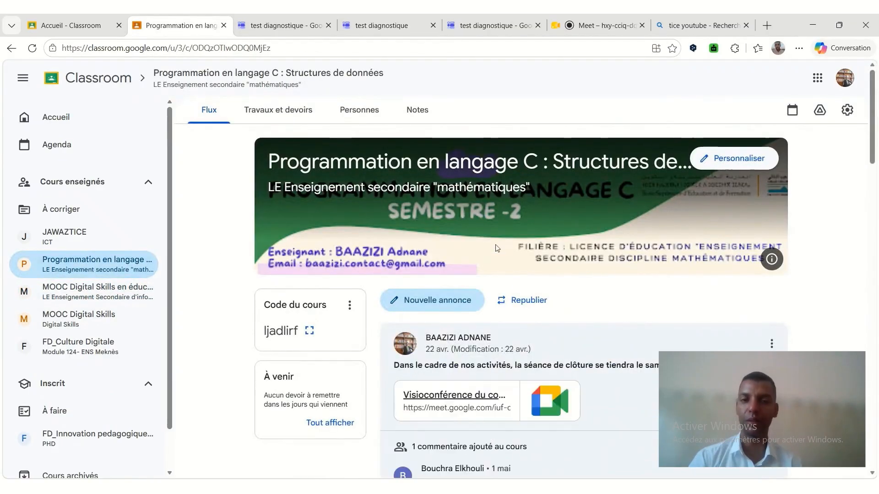
{"action": "scroll", "coordinate": [497, 249], "scroll_direction": "down", "scroll_amount": 5}
{"action": "scroll", "coordinate": [497, 251], "scroll_direction": "up", "scroll_amount": 3}
{"action": "scroll", "coordinate": [497, 249], "scroll_direction": "down", "scroll_amount": 8}
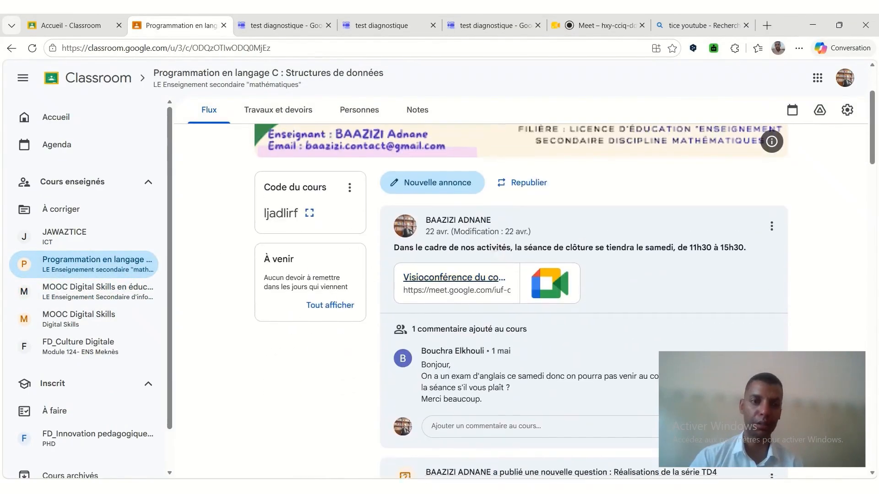
{"action": "scroll", "coordinate": [493, 259], "scroll_direction": "down", "scroll_amount": 5}
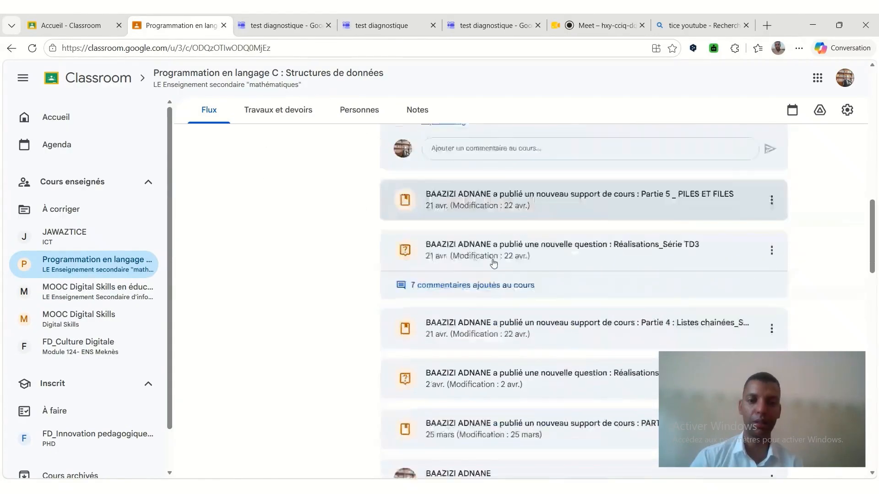
Review the Programmation en langage C course's classwork topics and gradebook, and return to its stream.
{"action": "left_click", "coordinate": [297, 116]}
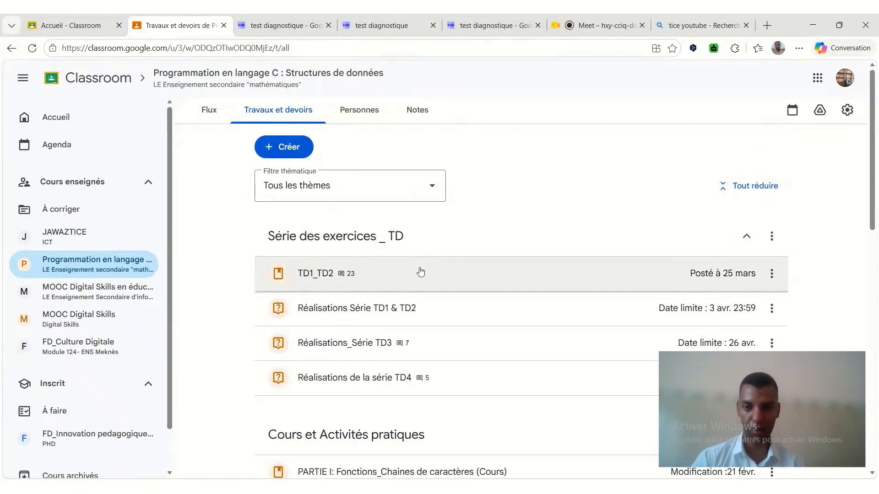
{"action": "scroll", "coordinate": [420, 272], "scroll_direction": "down", "scroll_amount": 3}
{"action": "scroll", "coordinate": [407, 337], "scroll_direction": "down", "scroll_amount": 6}
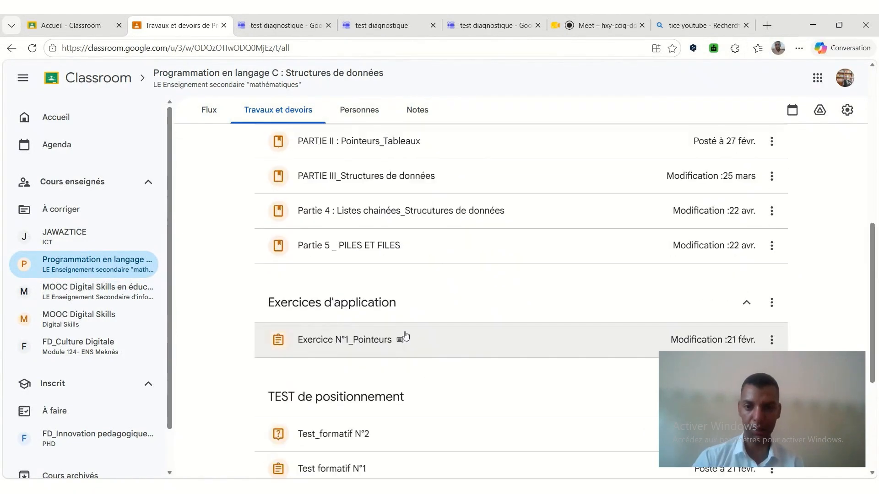
{"action": "scroll", "coordinate": [395, 323], "scroll_direction": "down", "scroll_amount": 1}
{"action": "scroll", "coordinate": [394, 322], "scroll_direction": "down", "scroll_amount": 3}
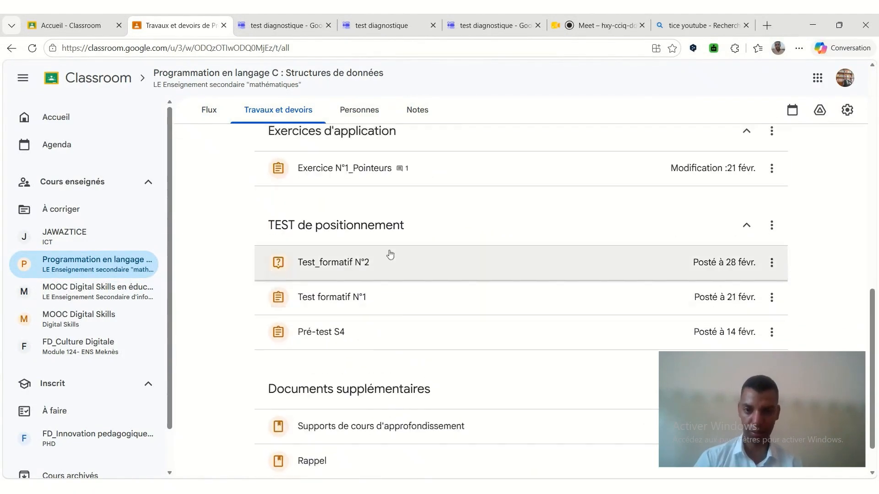
{"action": "scroll", "coordinate": [392, 279], "scroll_direction": "down", "scroll_amount": 1}
{"action": "scroll", "coordinate": [397, 352], "scroll_direction": "up", "scroll_amount": 8}
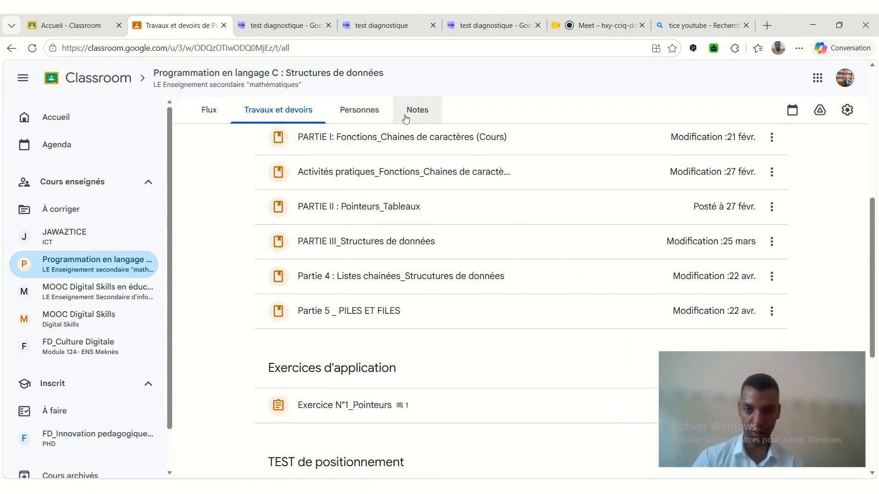
{"action": "left_click", "coordinate": [406, 114]}
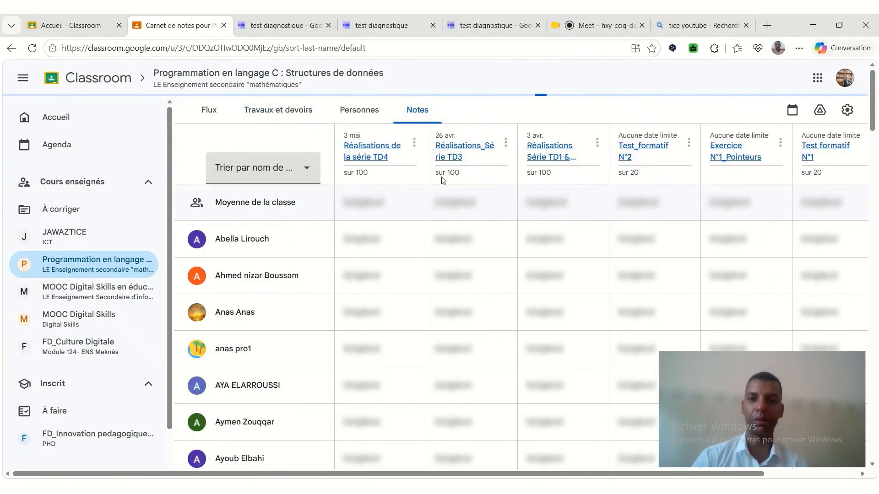
{"action": "left_click", "coordinate": [211, 109]}
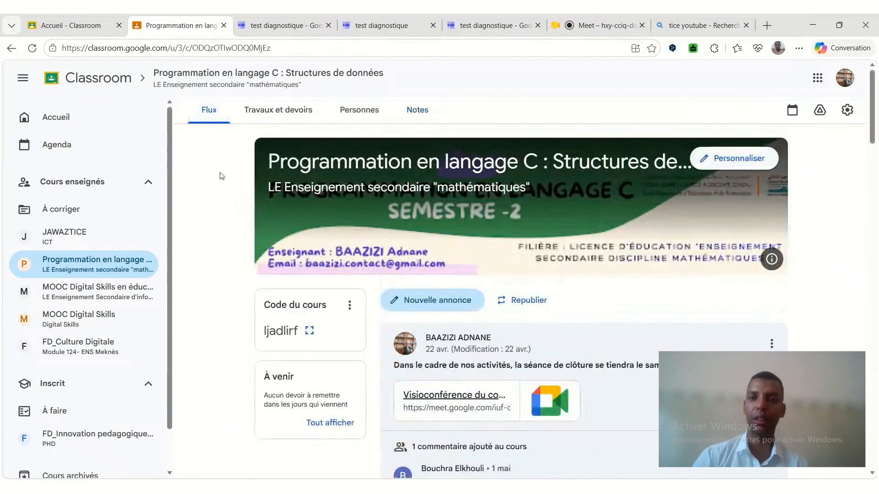